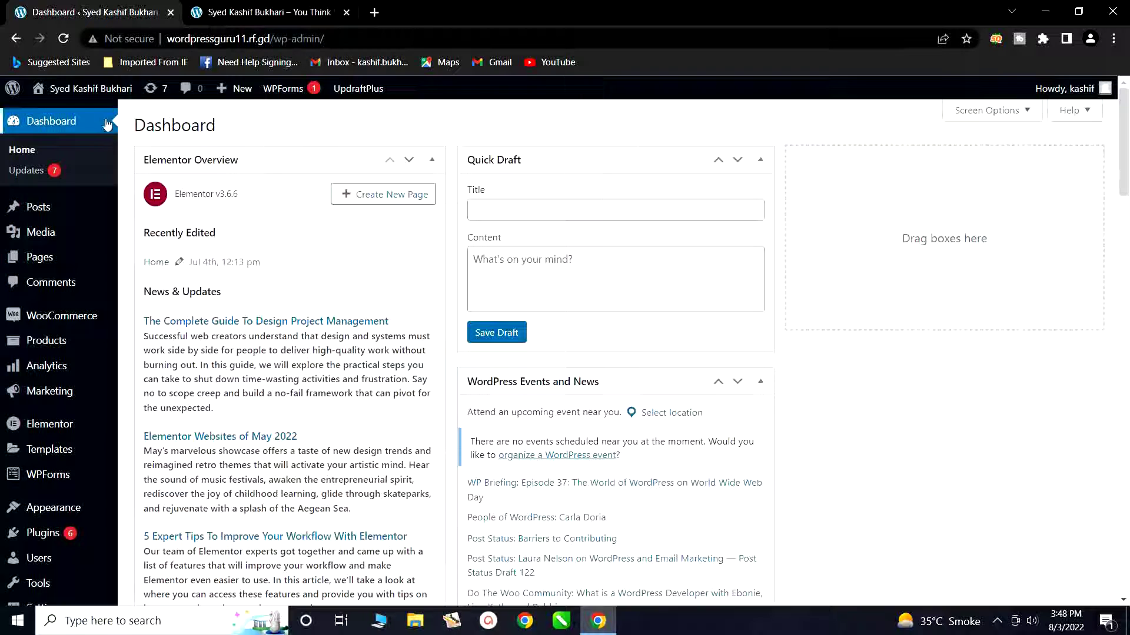
Open the theme customizer from the live site's front page and dismiss the autosave notice.
mouse_move(76, 100)
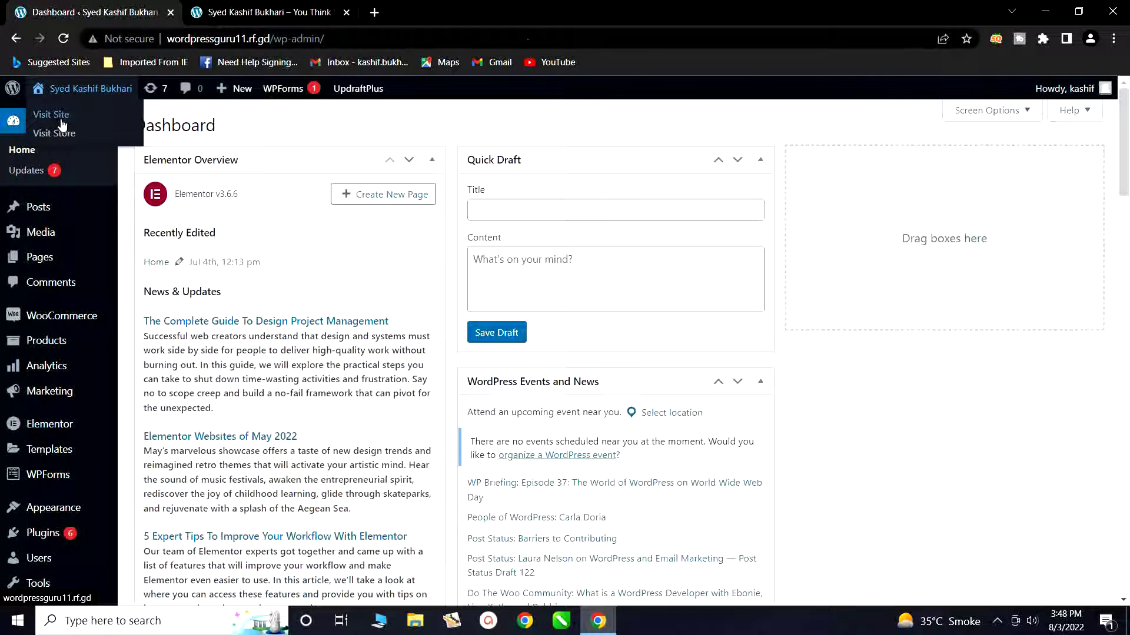
right_click(64, 122)
click(288, 13)
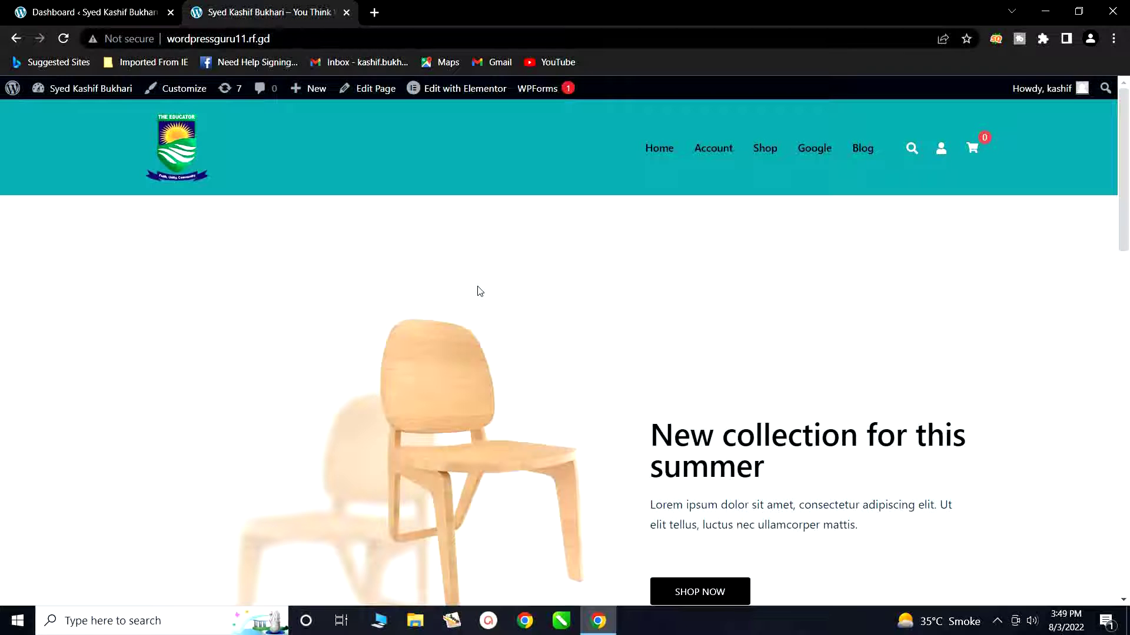
scroll(480, 292, down, 15)
scroll(480, 291, up, 15)
click(177, 93)
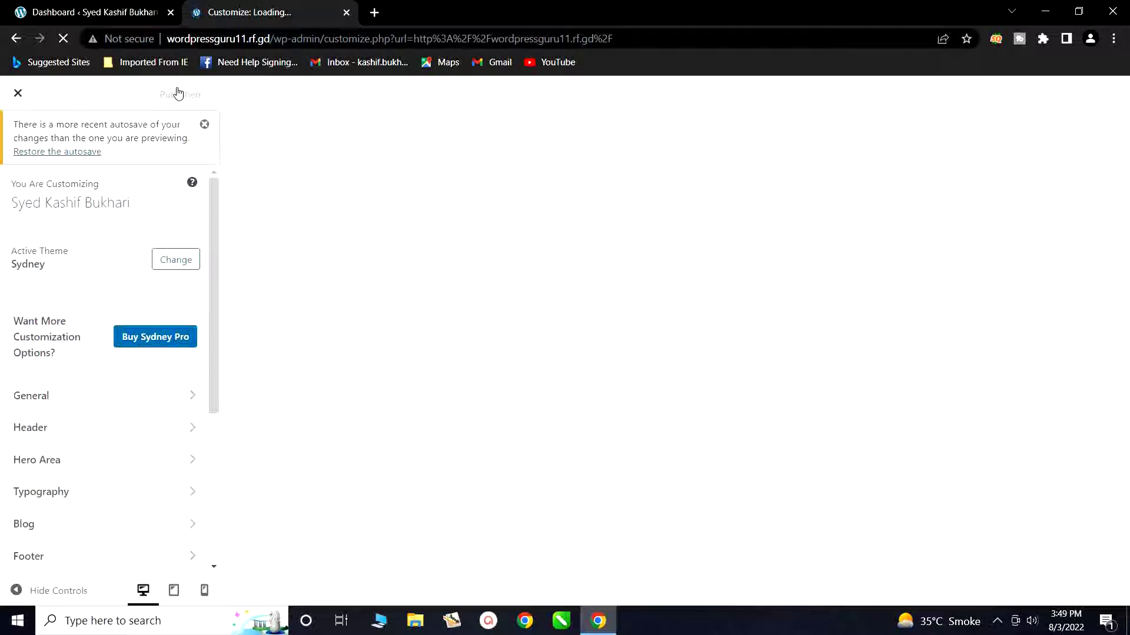
click(204, 124)
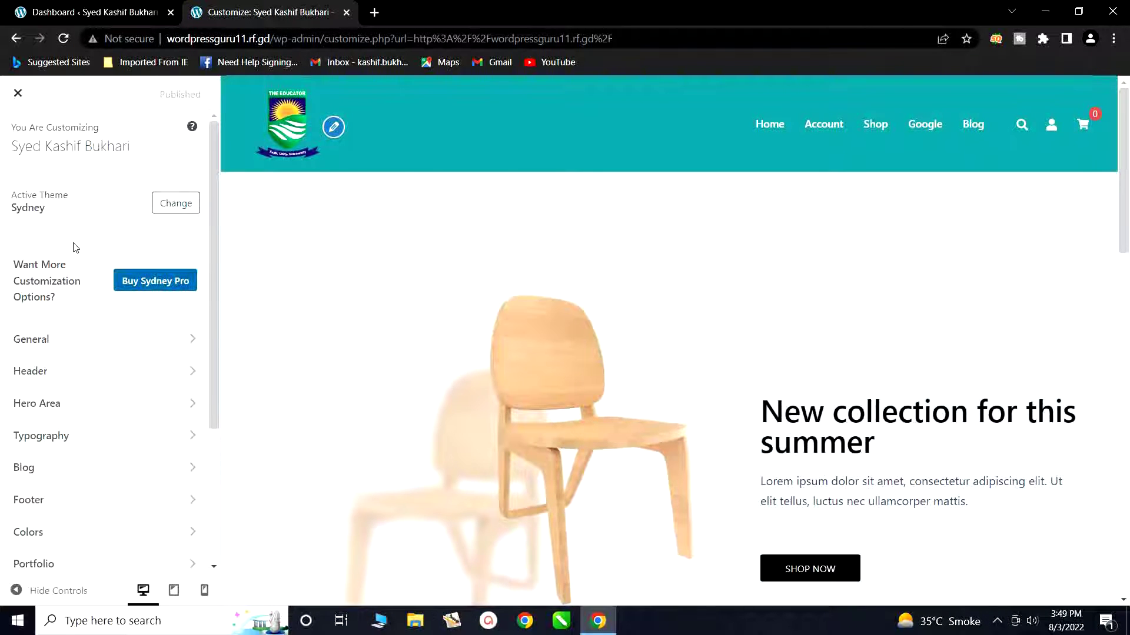
Preview the Digital Marketing post from the Blog page and open the Headings typography settings.
scroll(68, 273, down, 2)
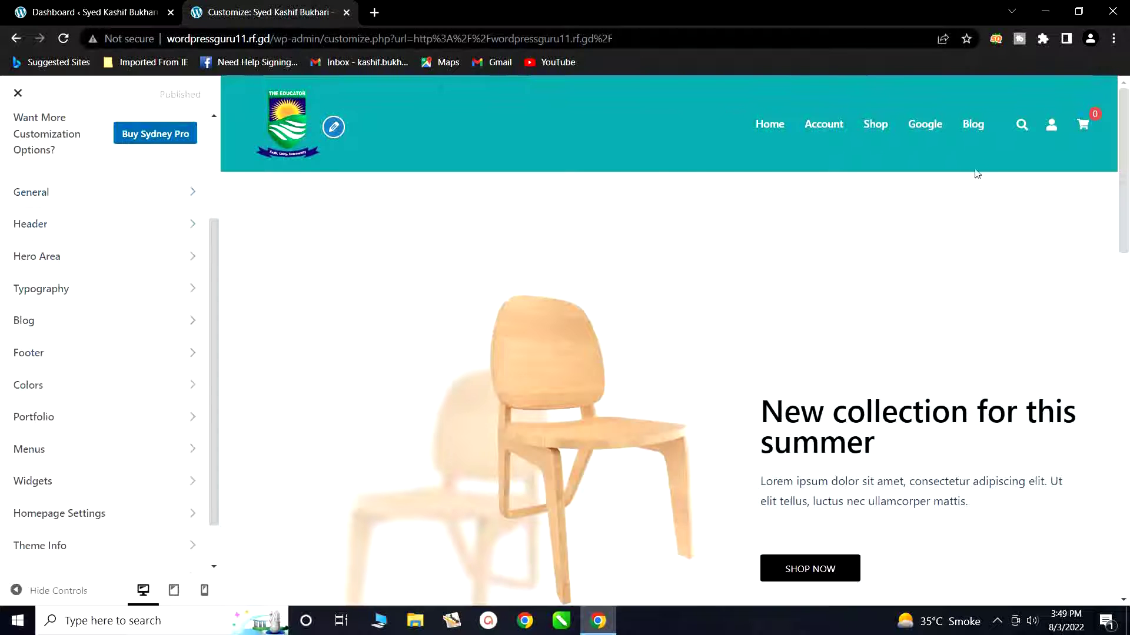
click(972, 126)
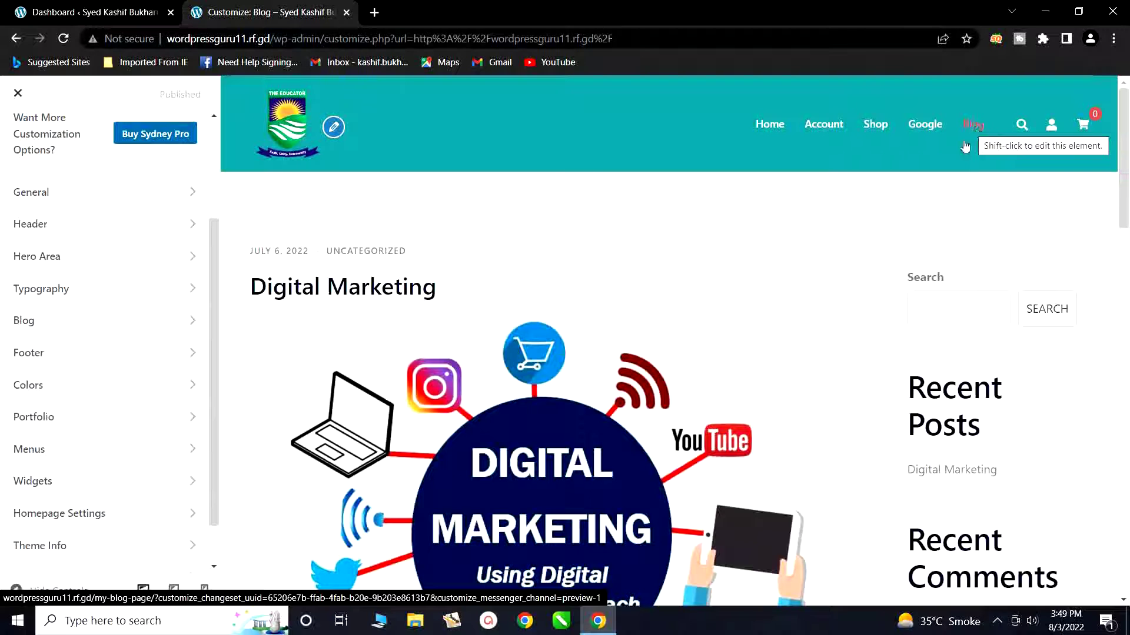
click(377, 294)
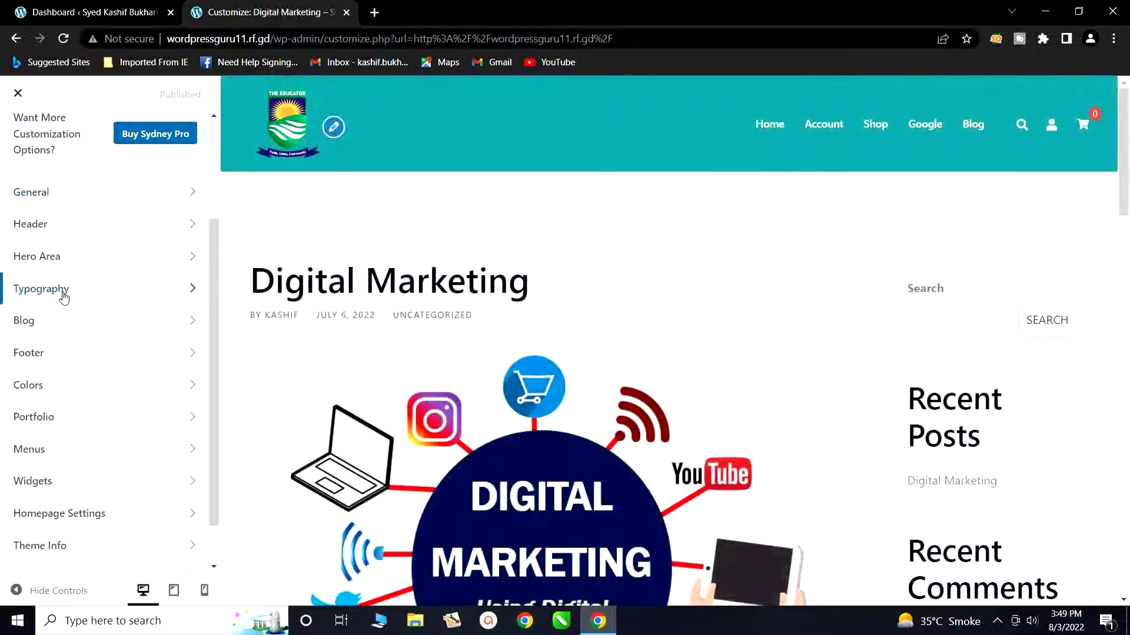
click(97, 299)
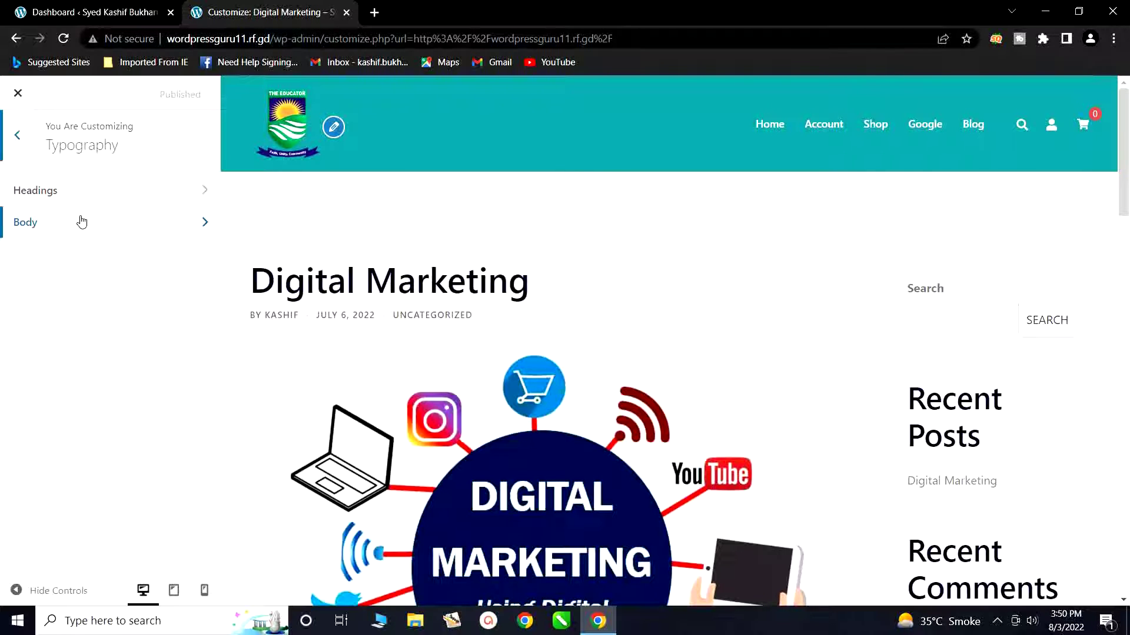
click(78, 195)
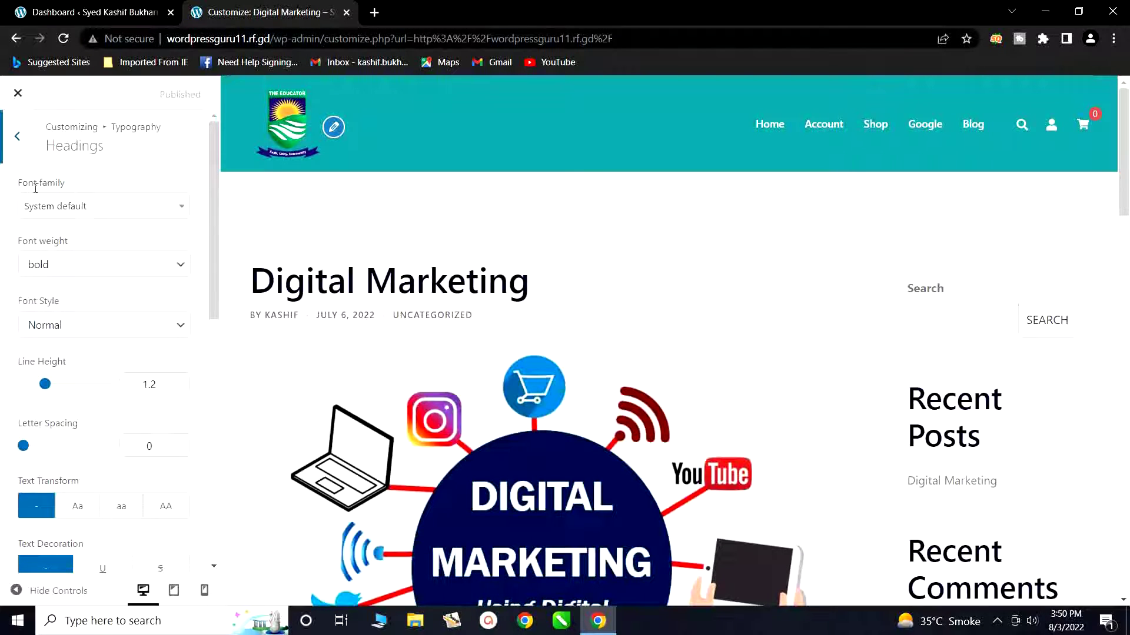
Examine the available heading font families and the headings throughout the previewed Digital Marketing post.
click(179, 211)
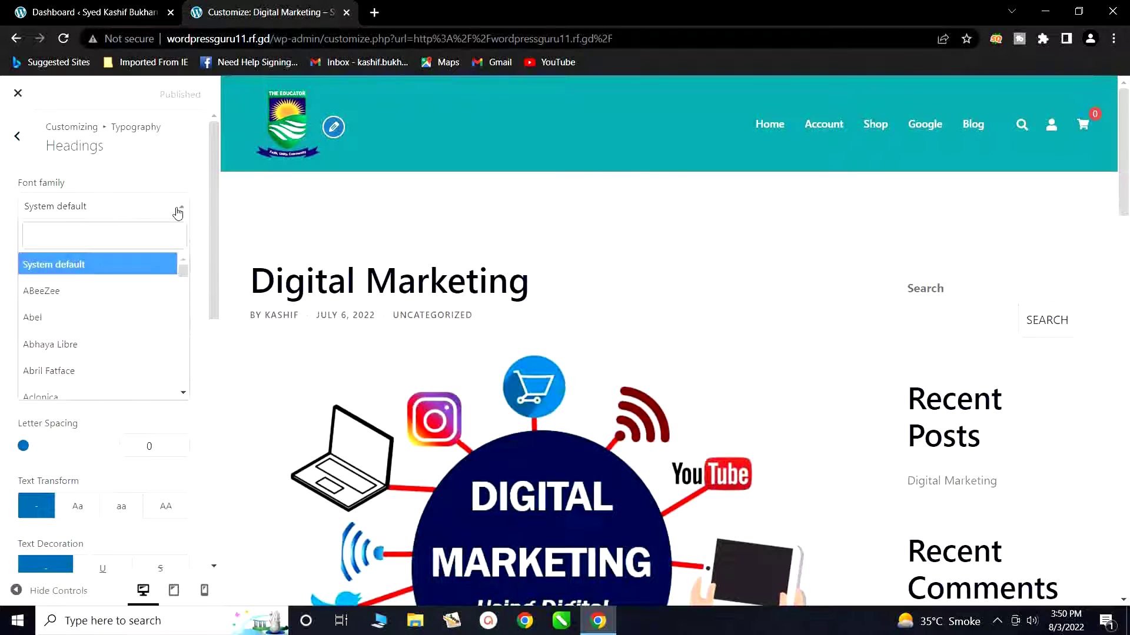
scroll(187, 371, down, 15)
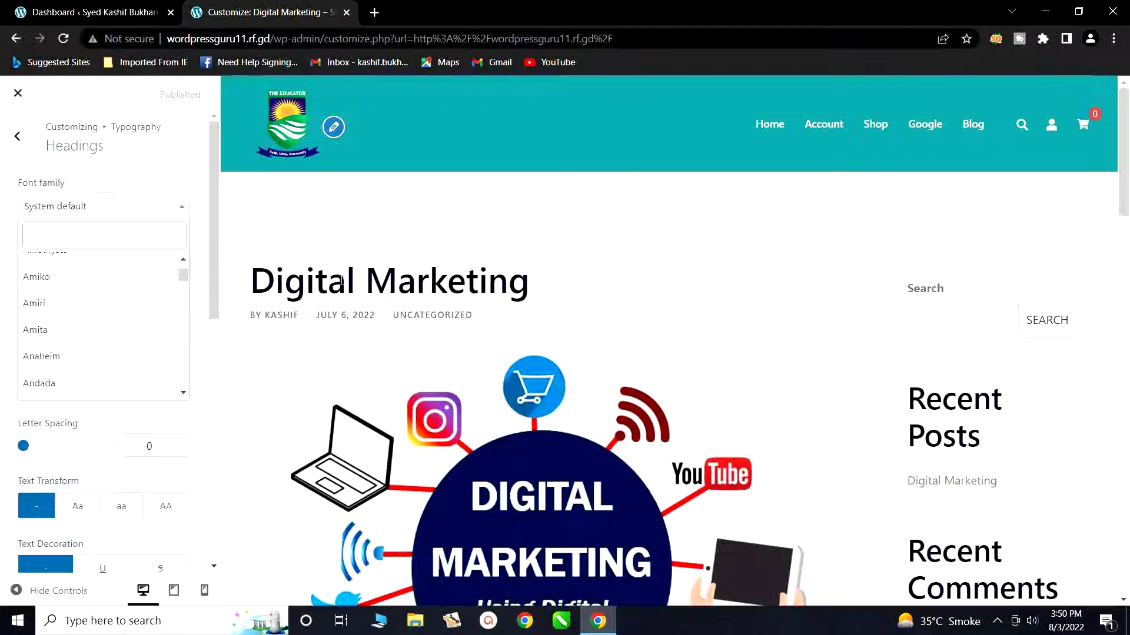
scroll(972, 431, down, 1)
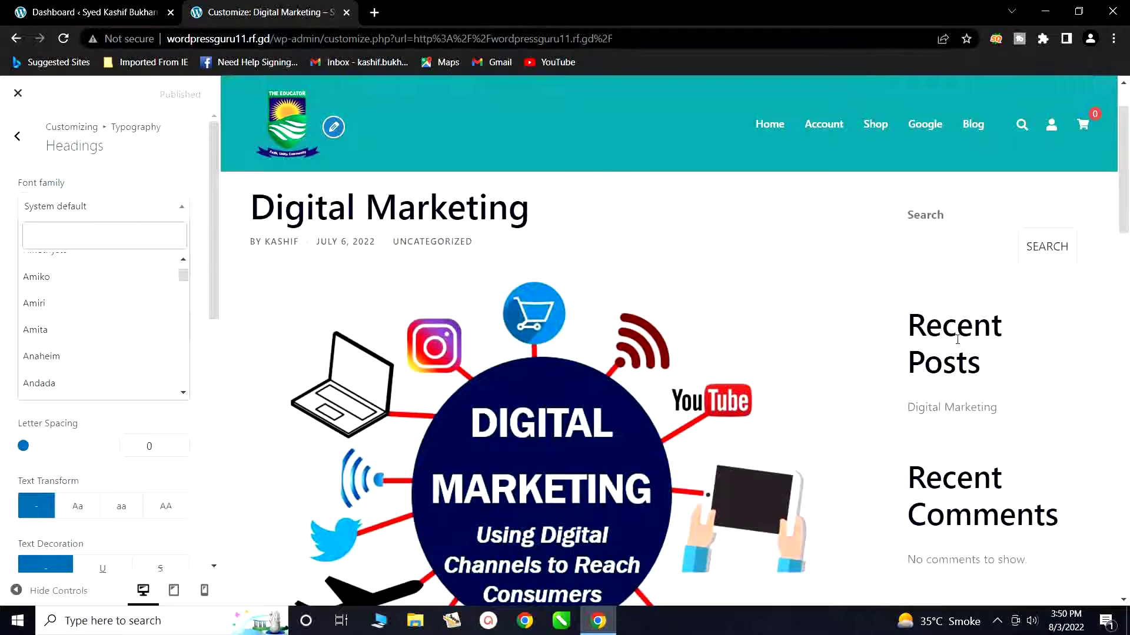
scroll(376, 293, down, 1)
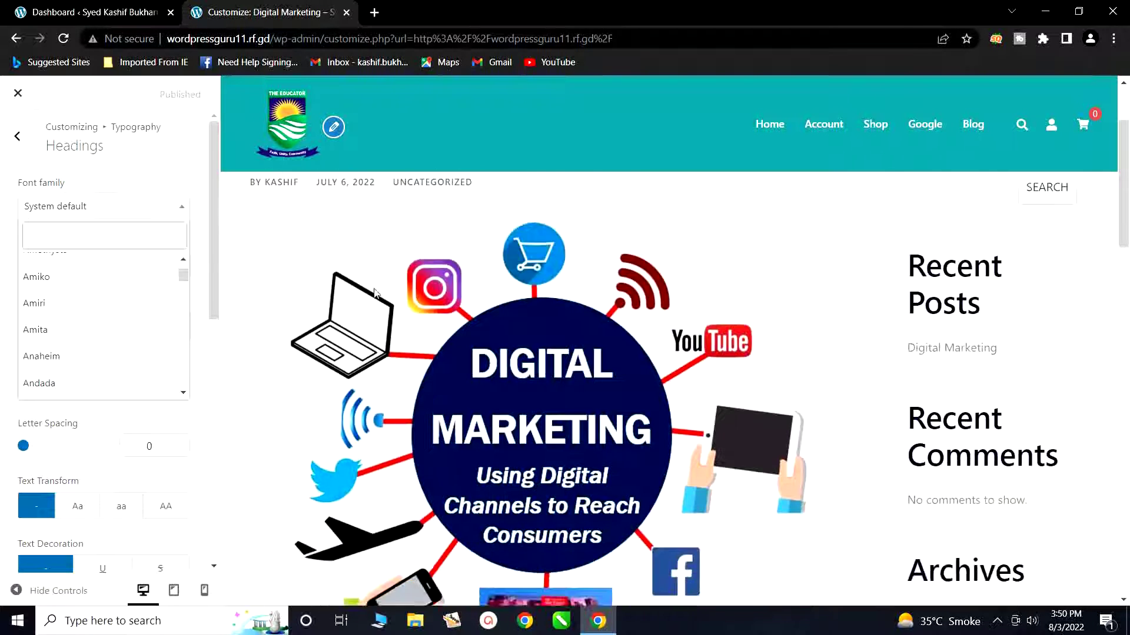
scroll(375, 292, down, 7)
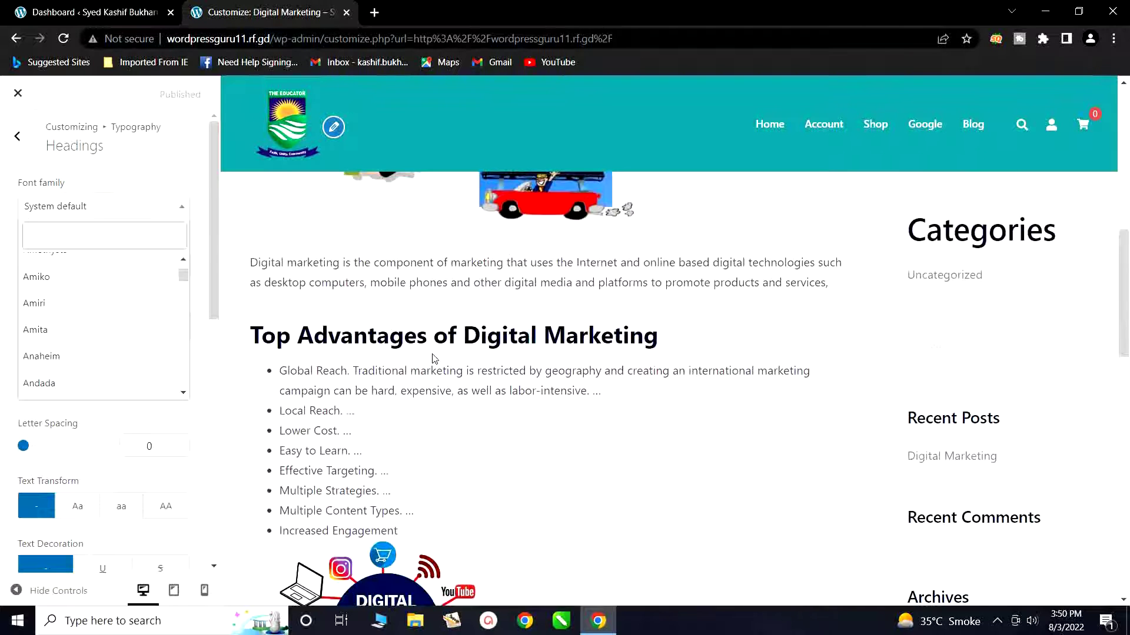
scroll(451, 317, up, 8)
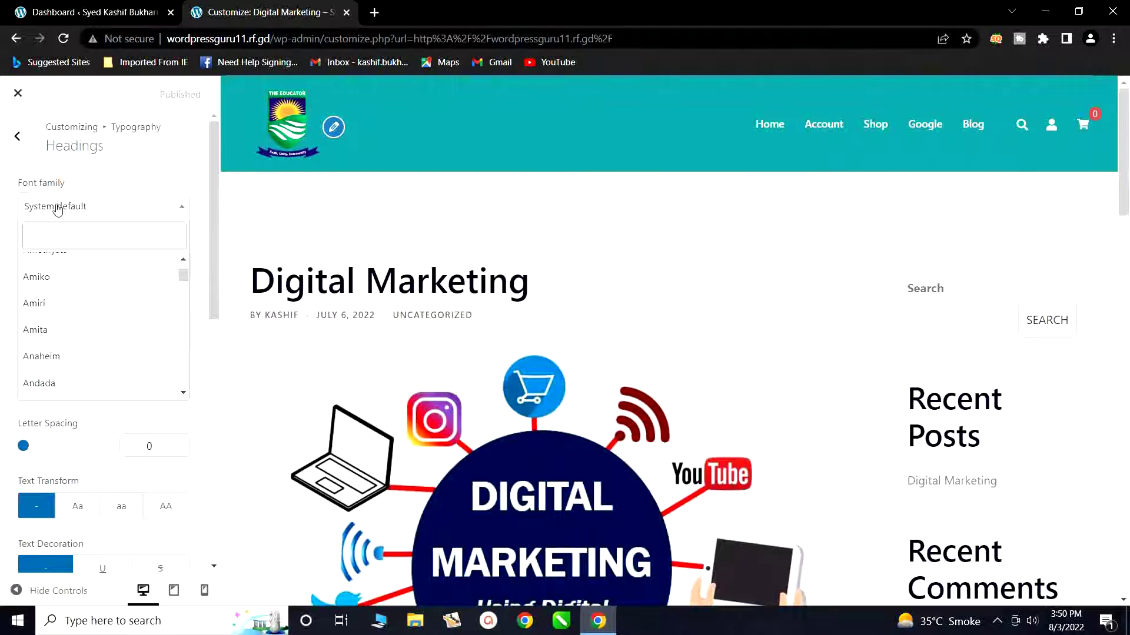
click(183, 188)
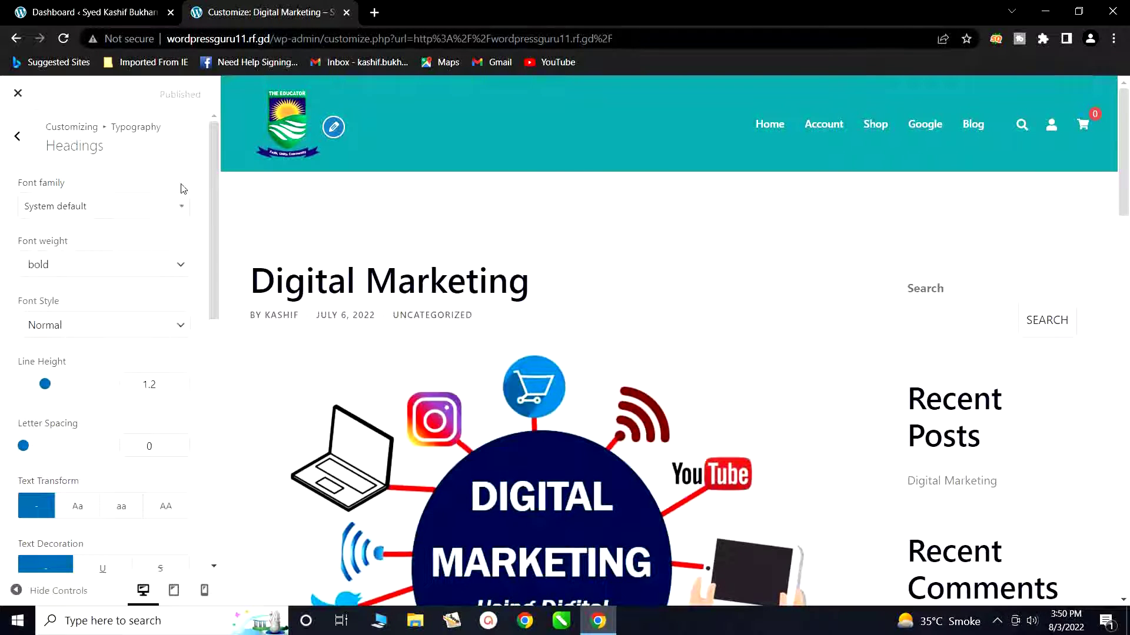
Try the Abel, ABeeZee and Acme font families on the headings.
click(176, 206)
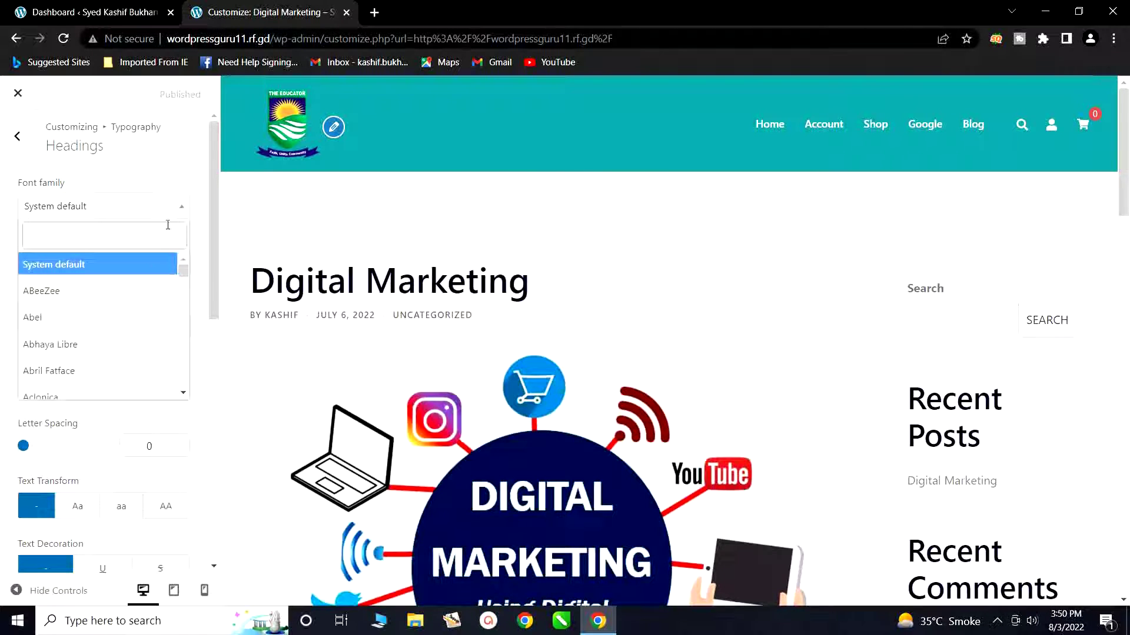
click(123, 315)
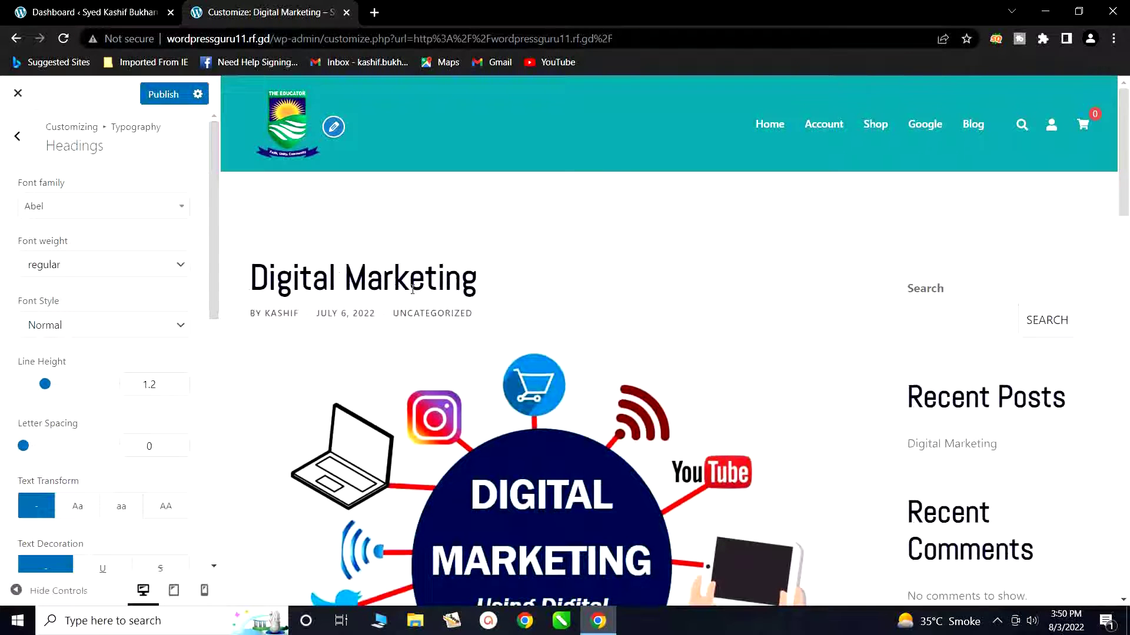
click(178, 208)
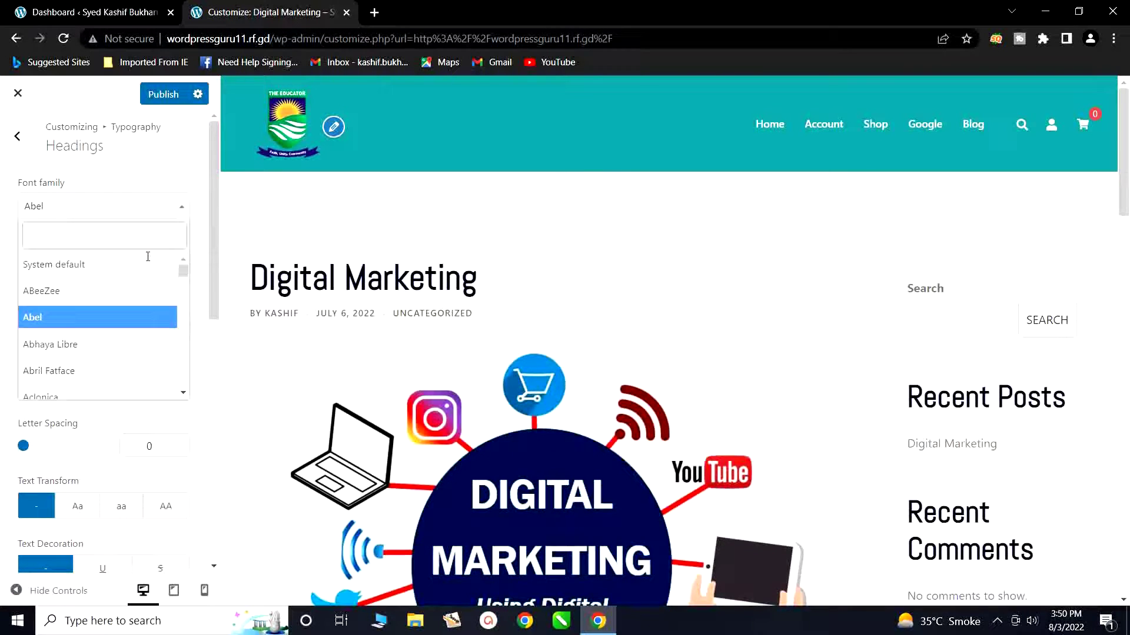
click(114, 291)
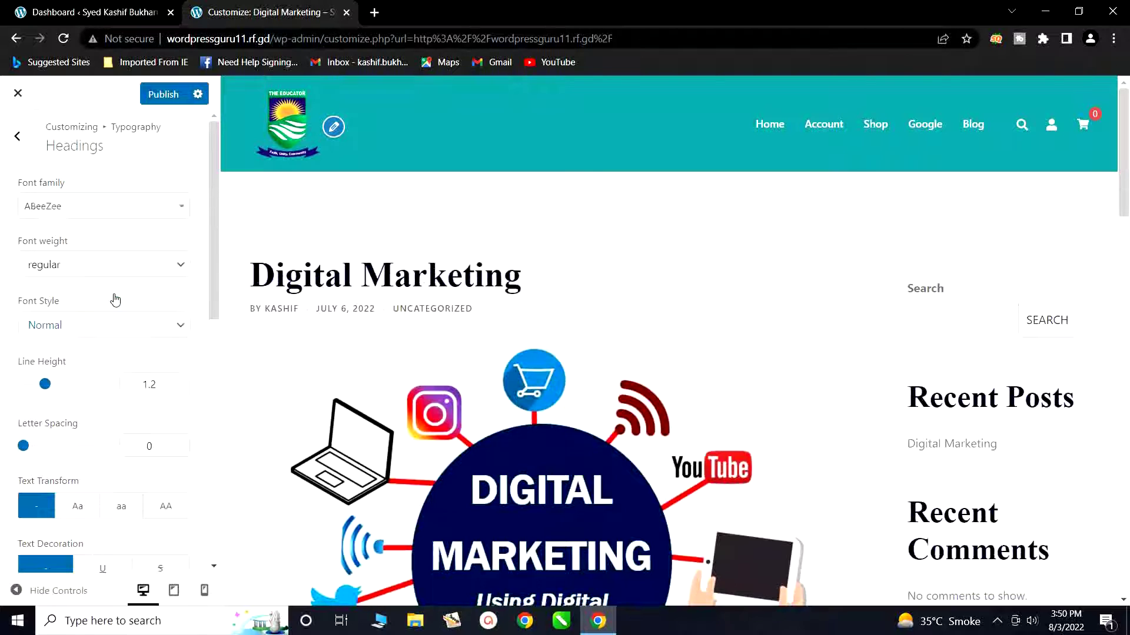
click(151, 213)
scroll(120, 325, down, 1)
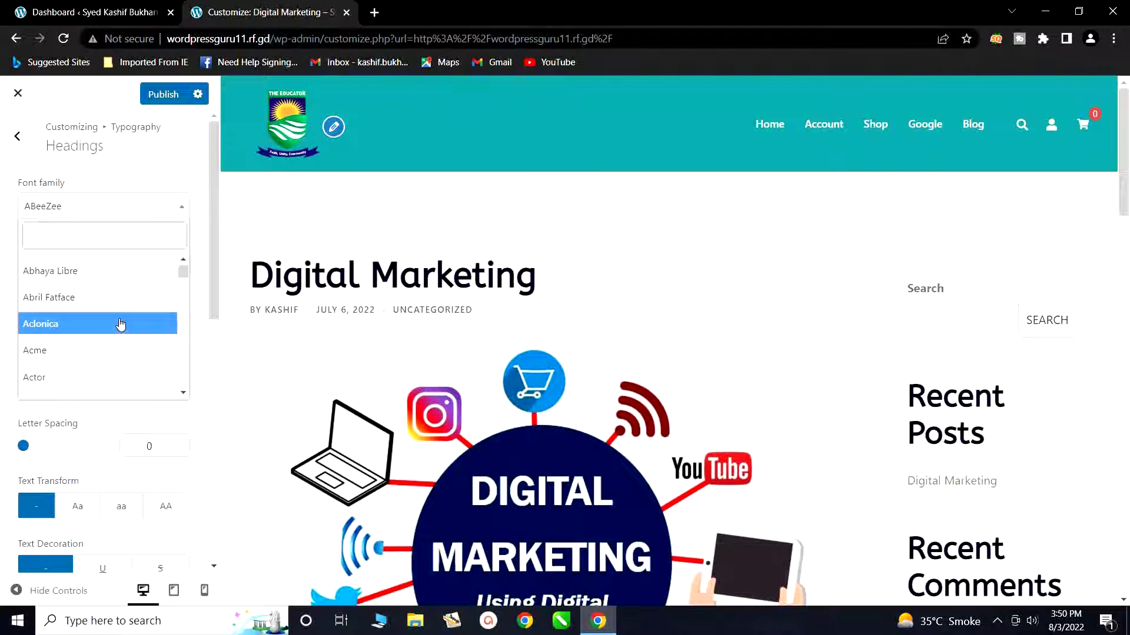
click(117, 350)
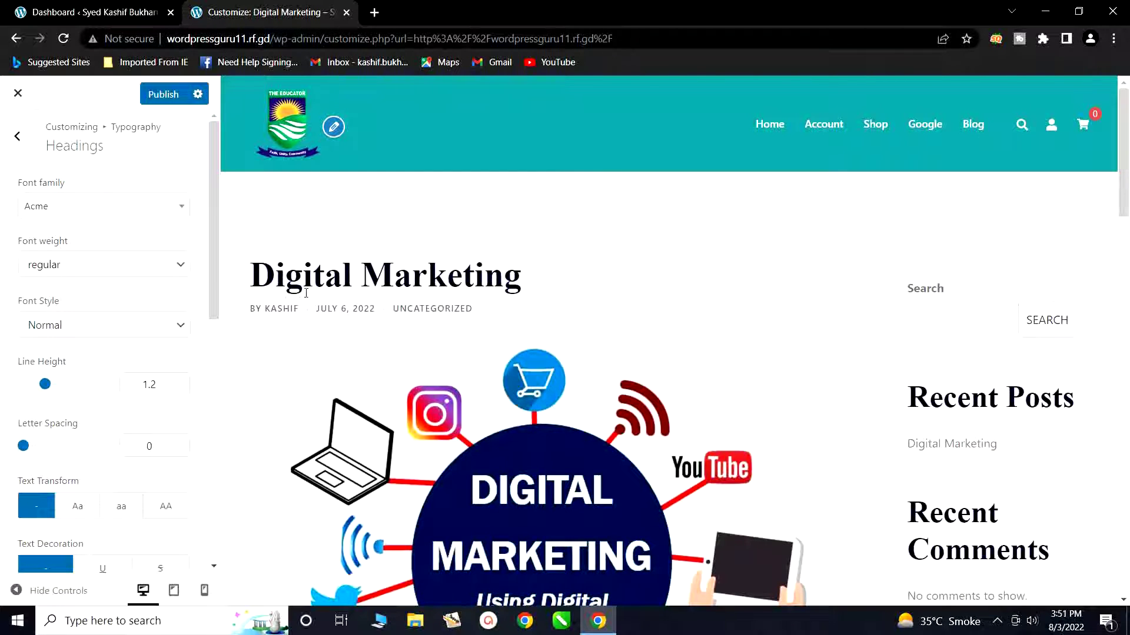
Set the headings' font family to Alef.
click(157, 213)
scroll(109, 318, down, 5)
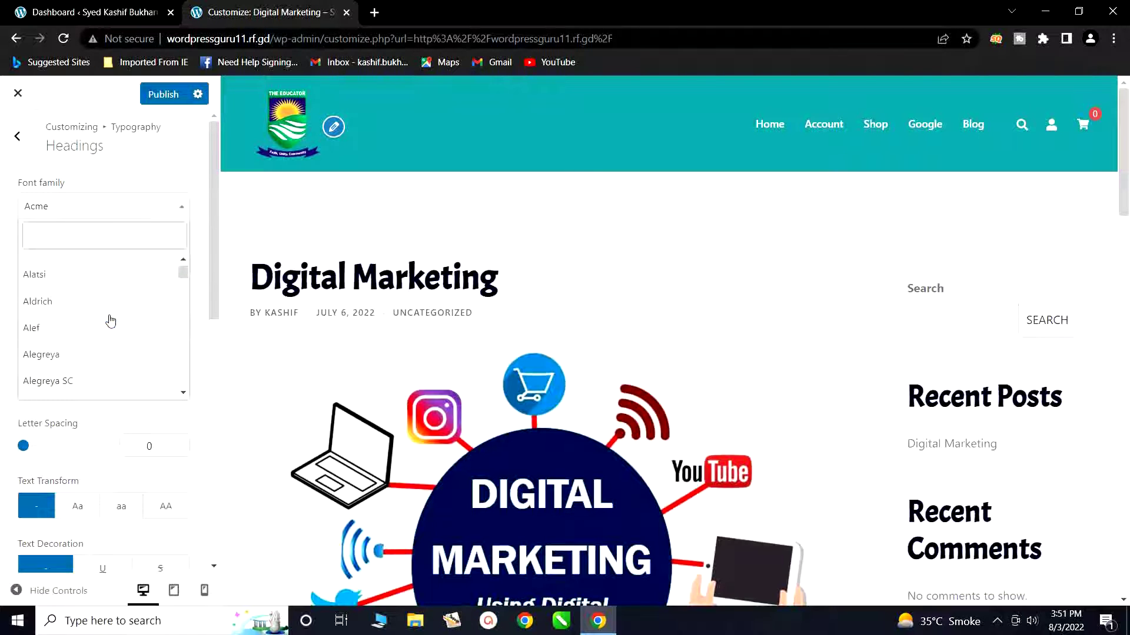
click(105, 331)
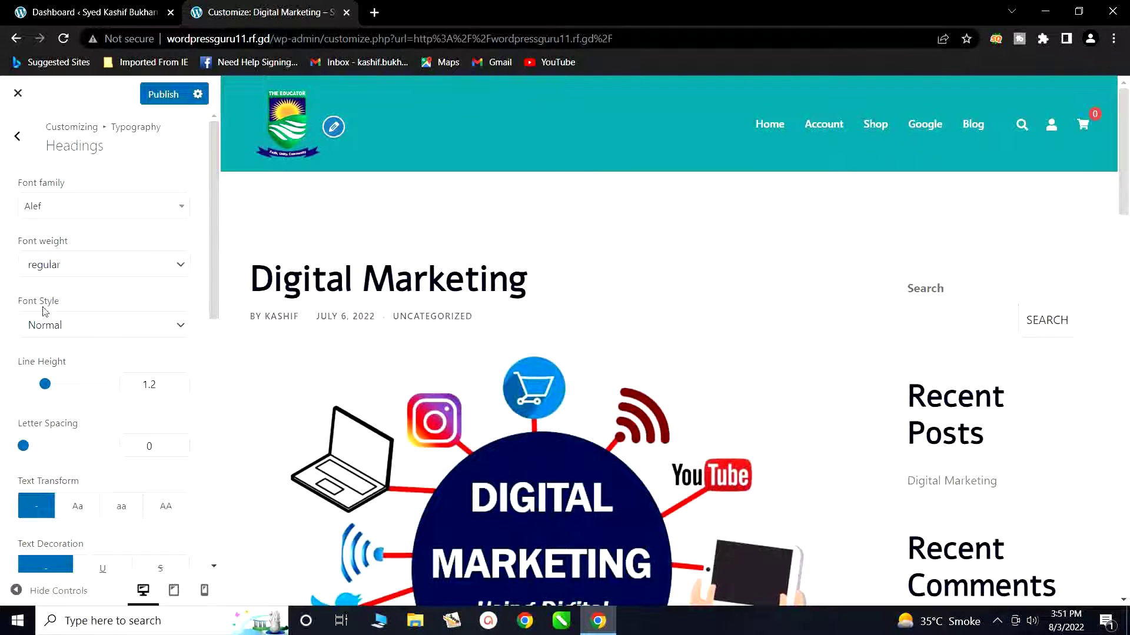
Try the Italic and Oblique font styles on the headings, and return the style to Normal.
click(179, 324)
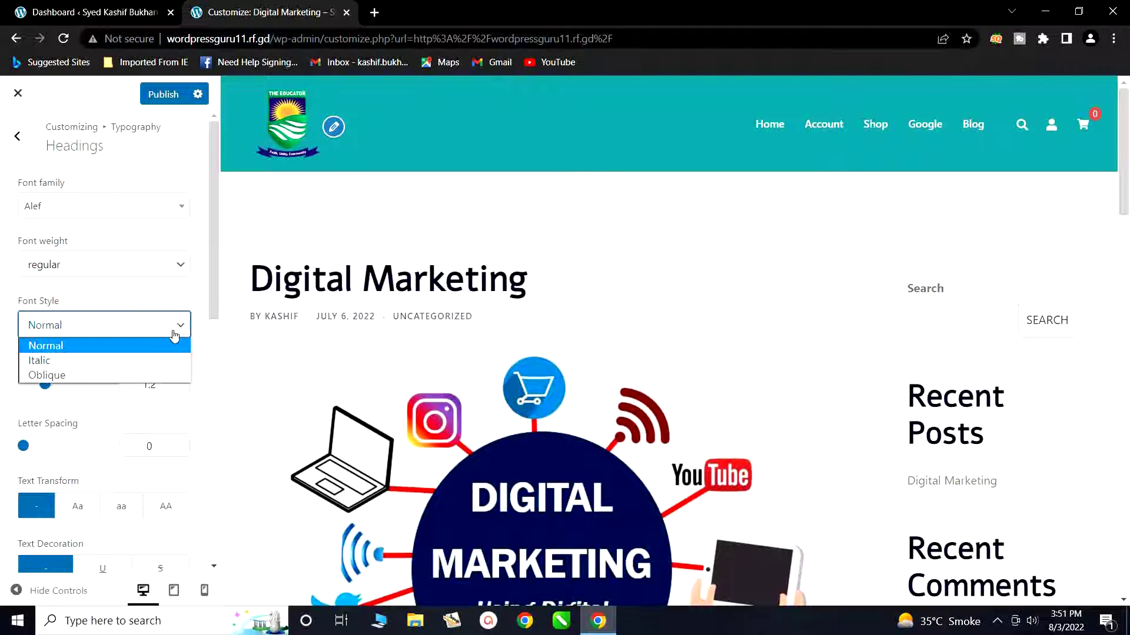
click(117, 364)
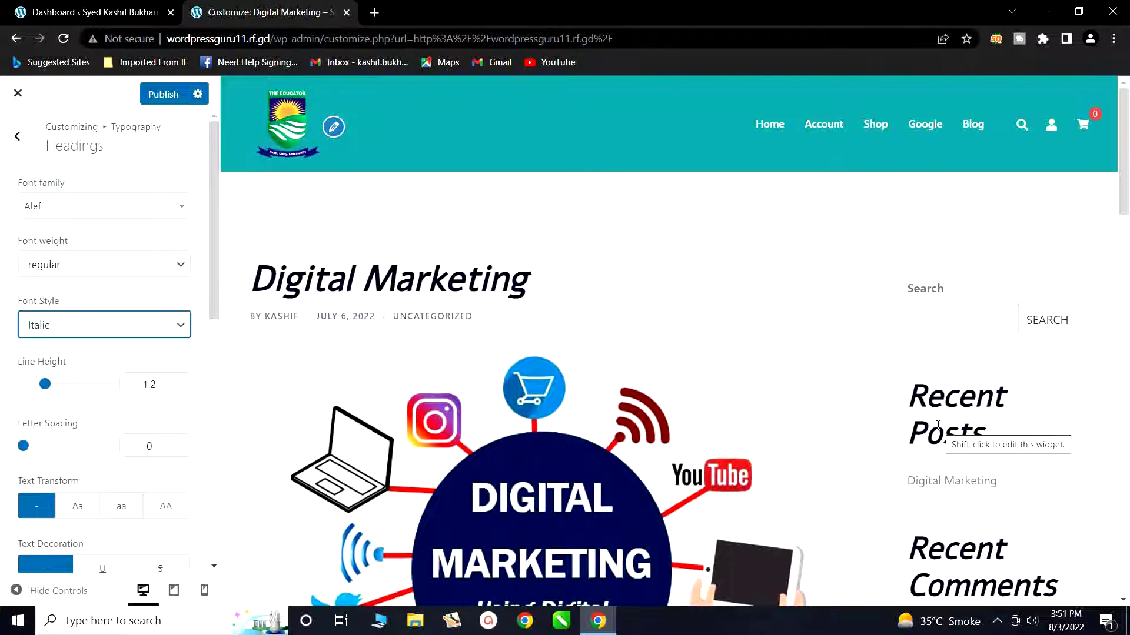
click(84, 327)
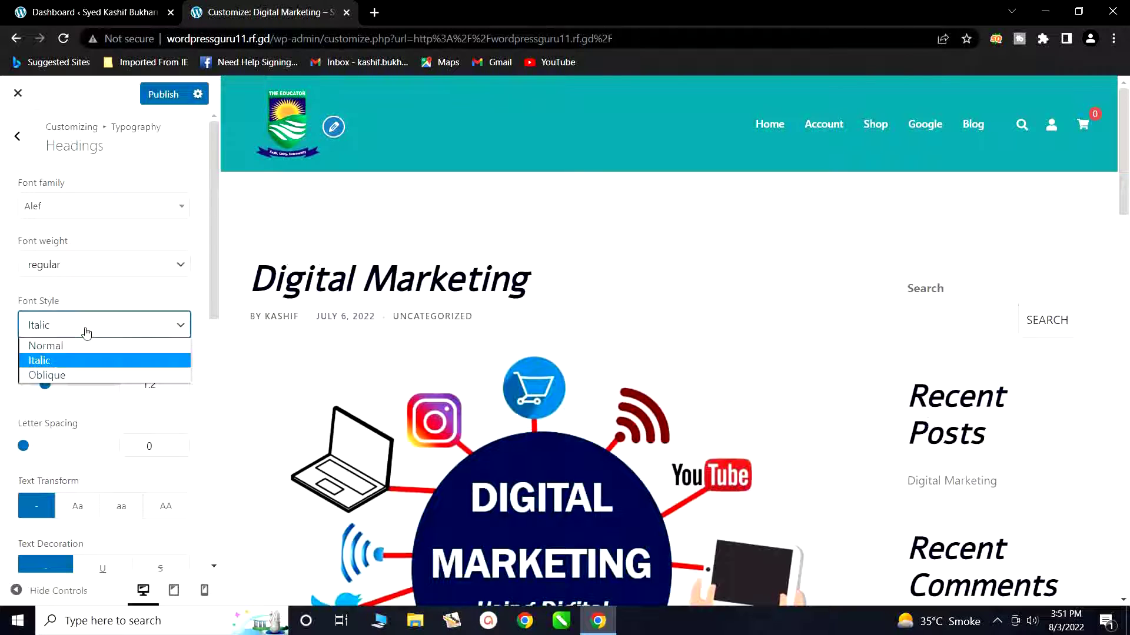
click(67, 376)
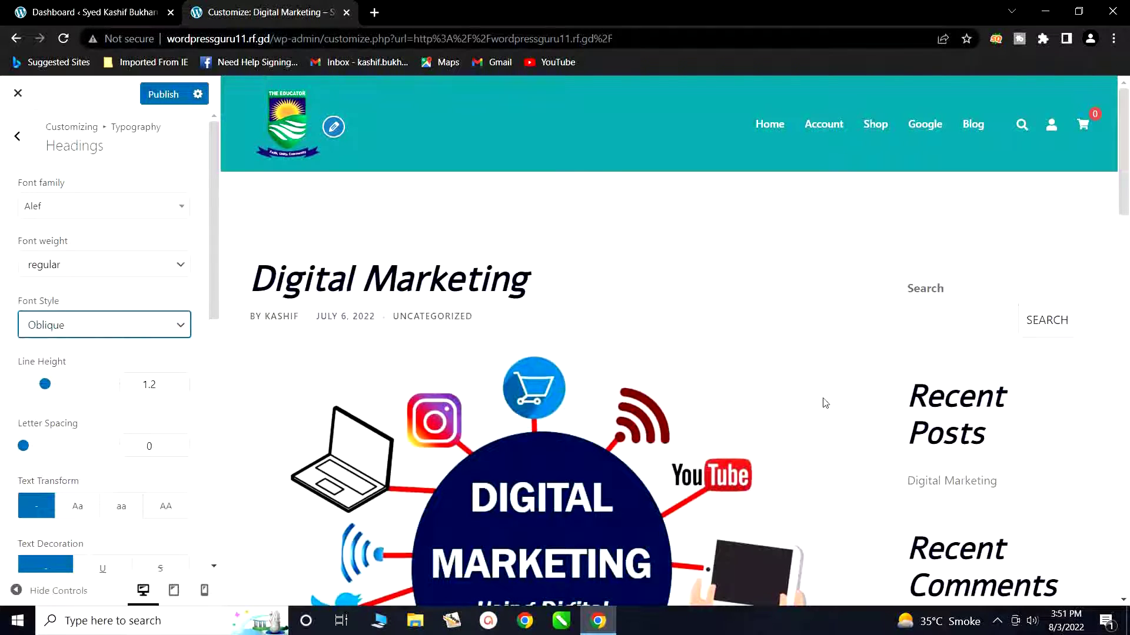
scroll(903, 434, down, 8)
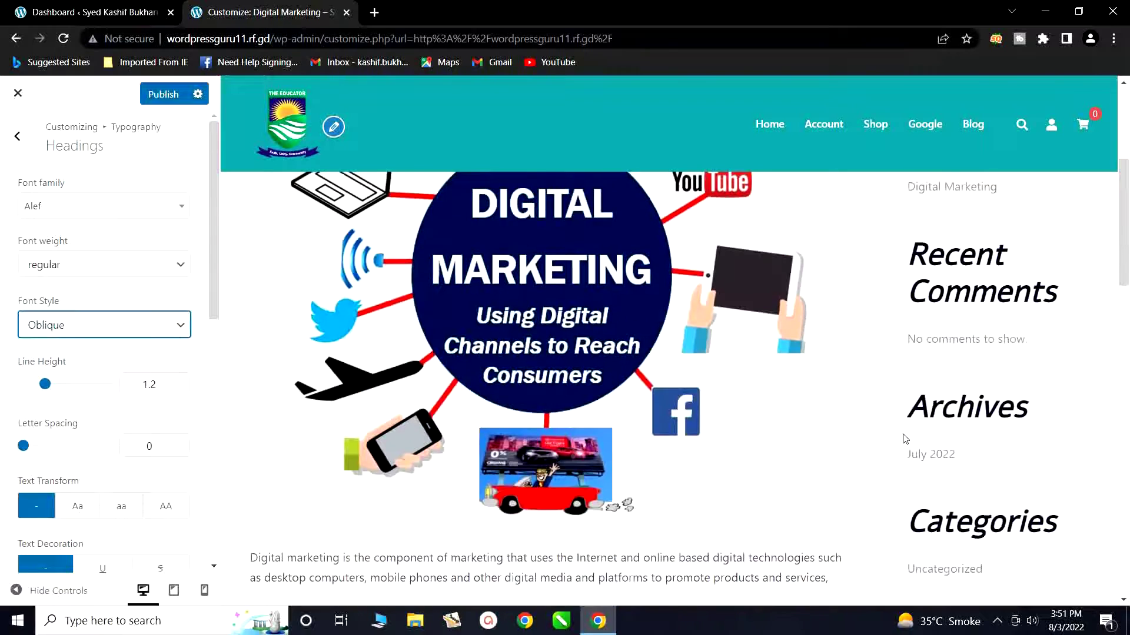
scroll(905, 439, up, 8)
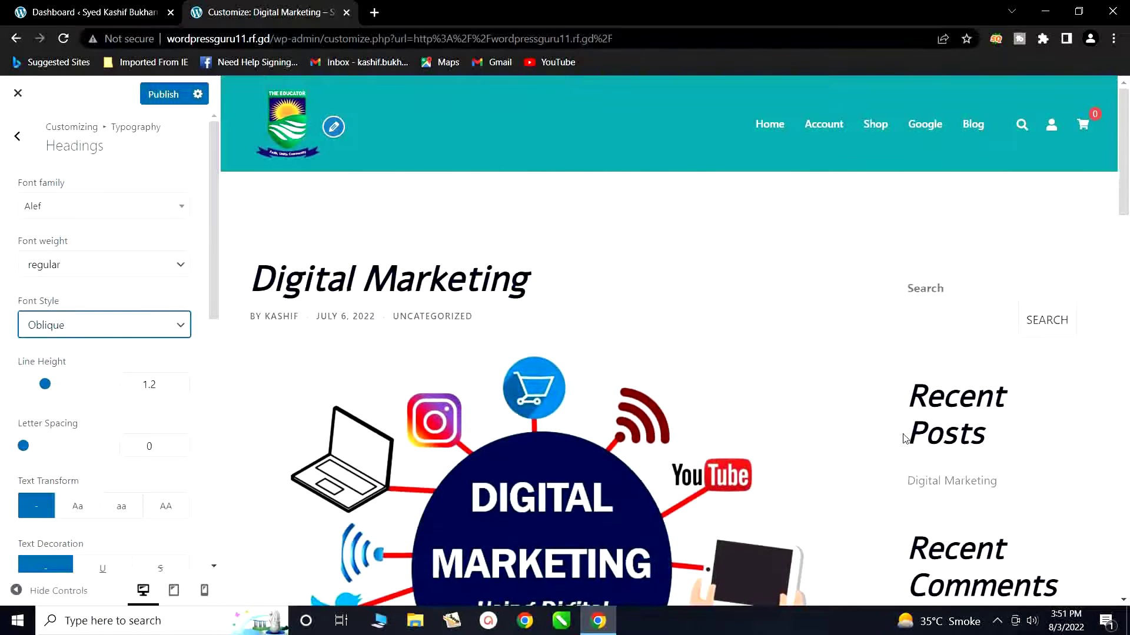
click(147, 325)
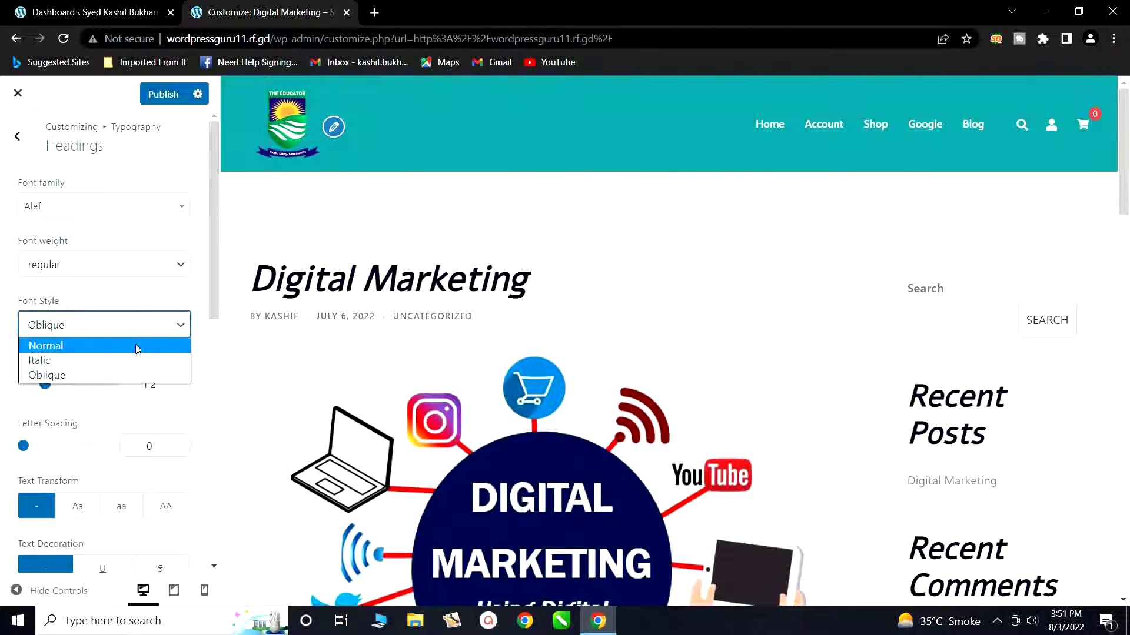
click(137, 347)
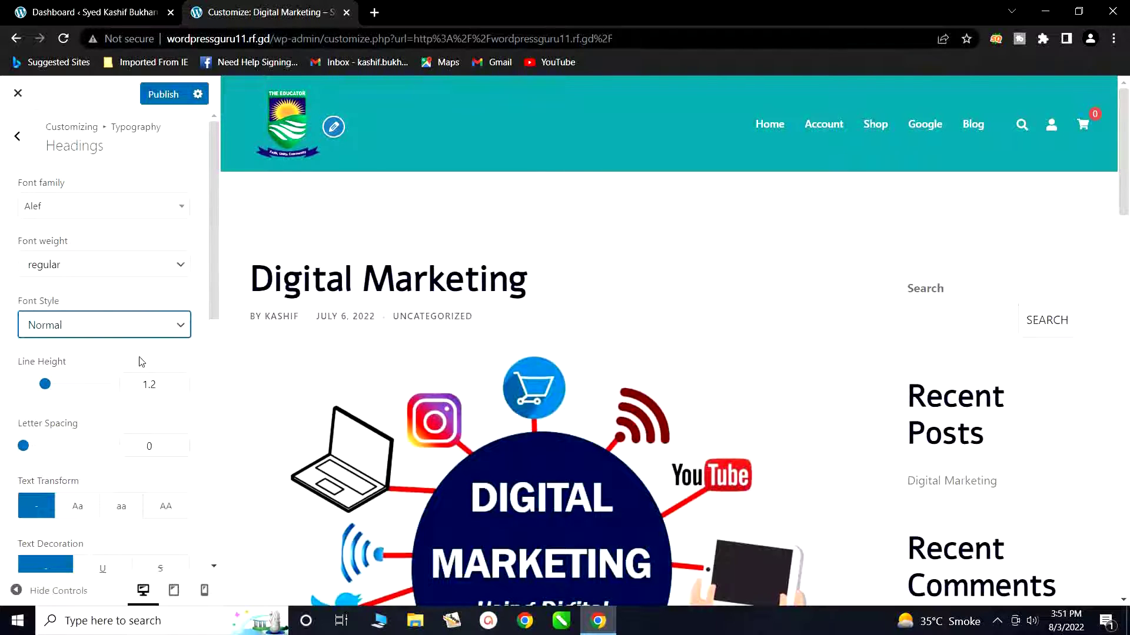
Increase the headings' line height to 2.42 and check the spacing in the post preview.
scroll(142, 361, down, 1)
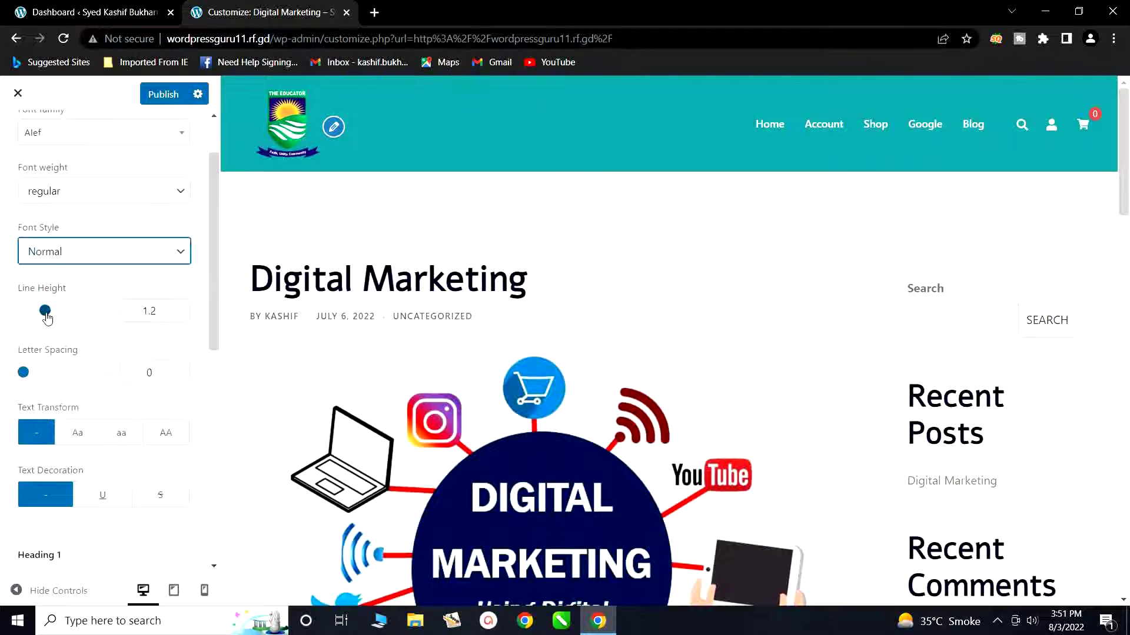
drag(47, 318, 69, 314)
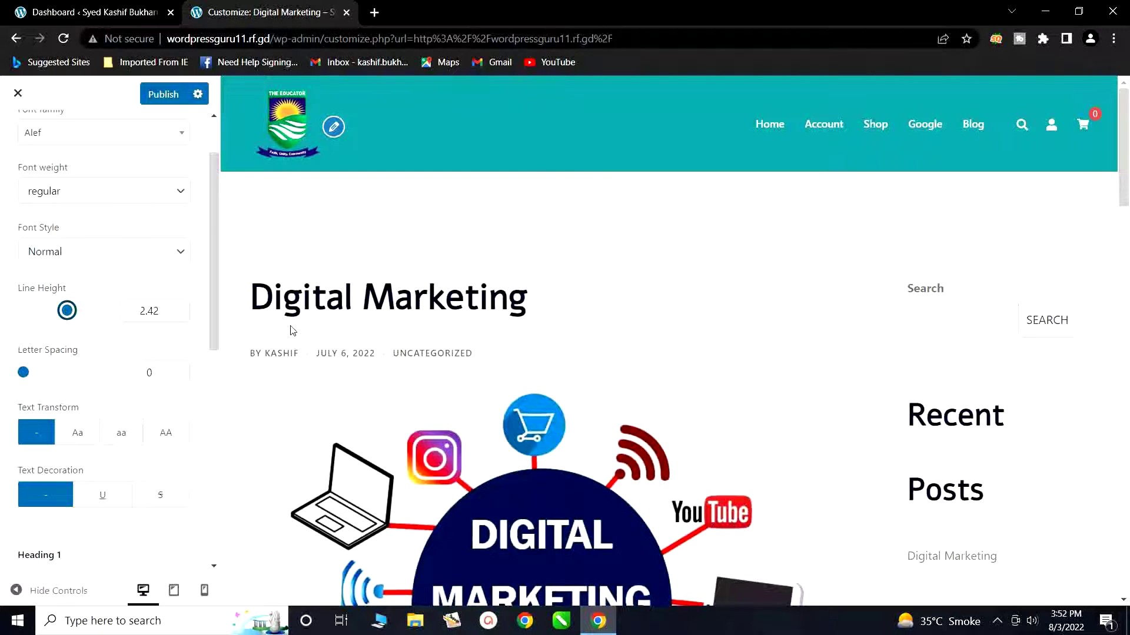
scroll(898, 495, down, 2)
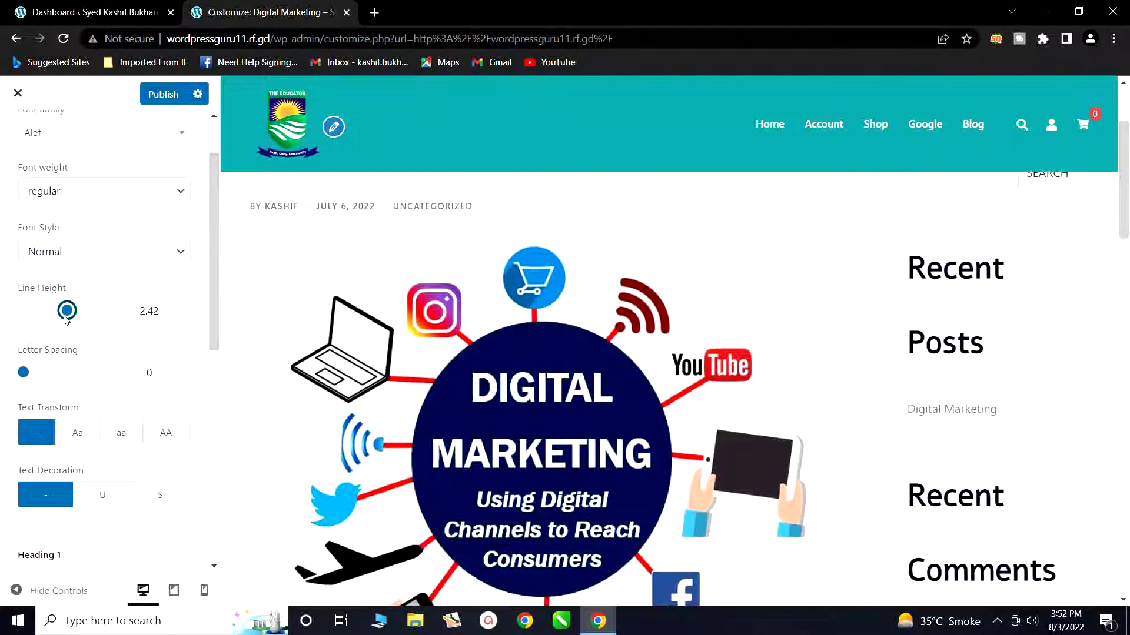
Set the headings' line height to 1.22 and their letter spacing to 1.5.
drag(66, 315, 45, 314)
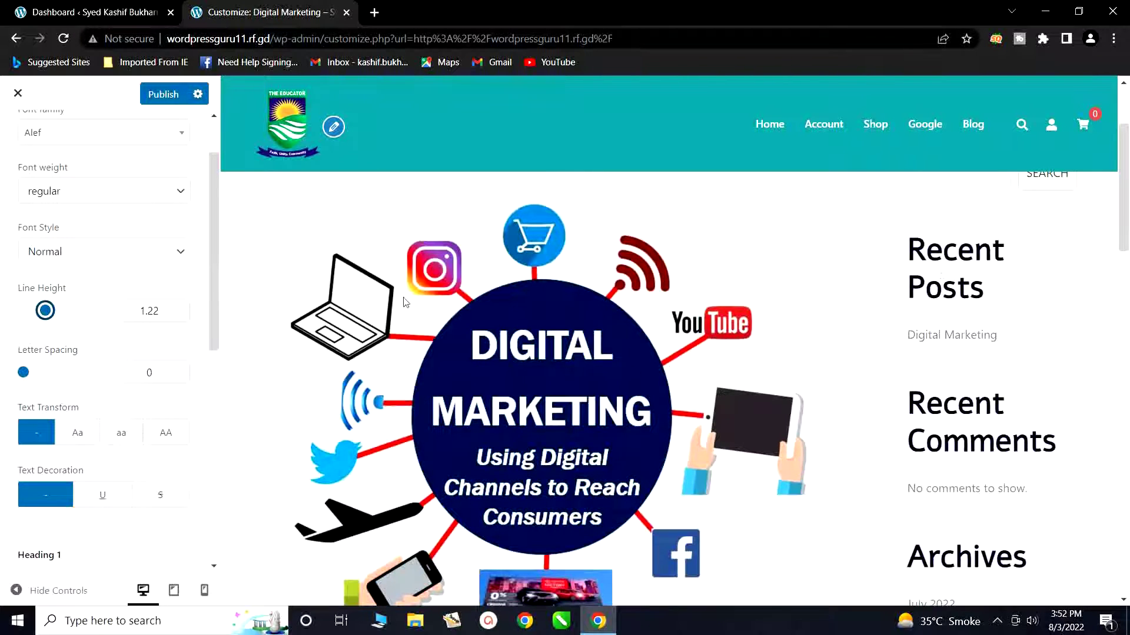
scroll(154, 311, up, 2)
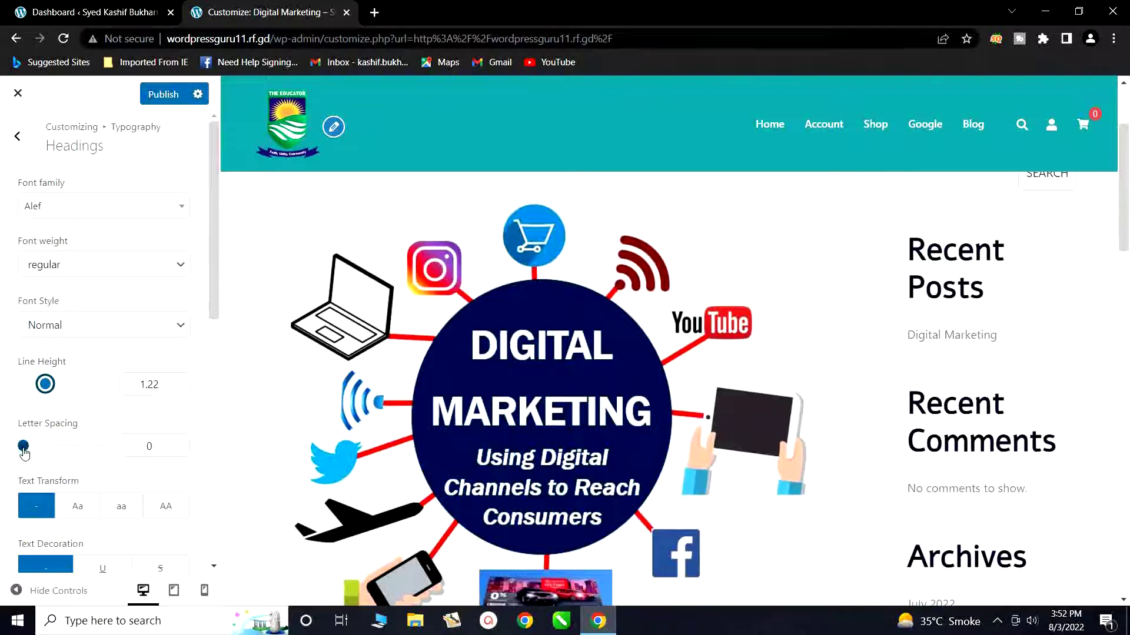
drag(24, 447, 68, 448)
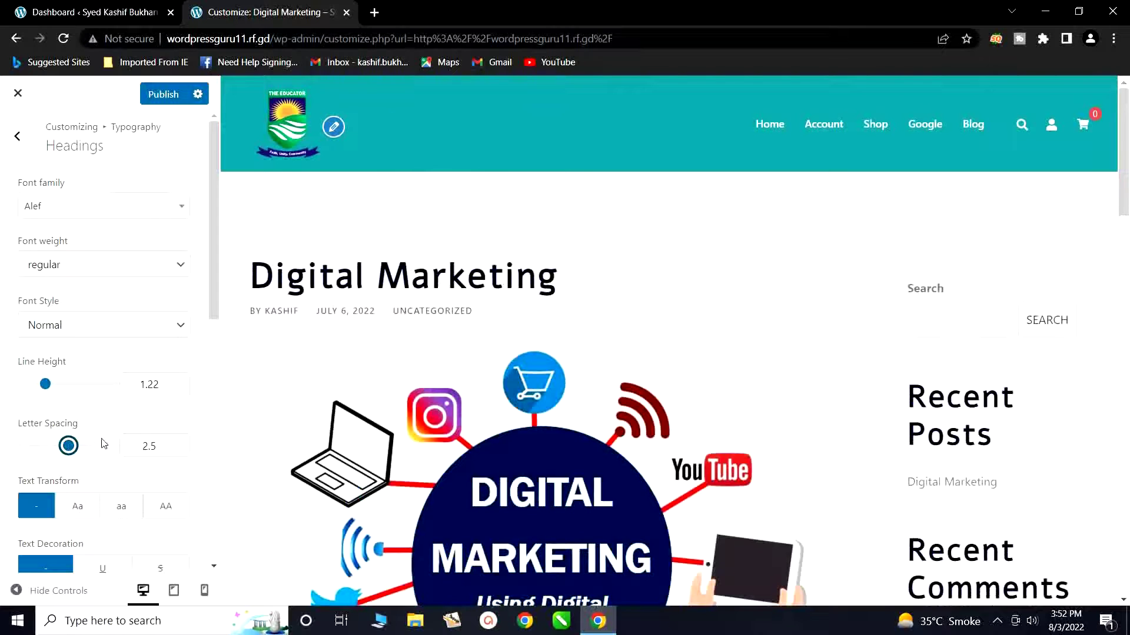
mouse_move(69, 449)
mouse_down()
mouse_move(94, 455)
mouse_move(37, 450)
mouse_move(50, 450)
mouse_up()
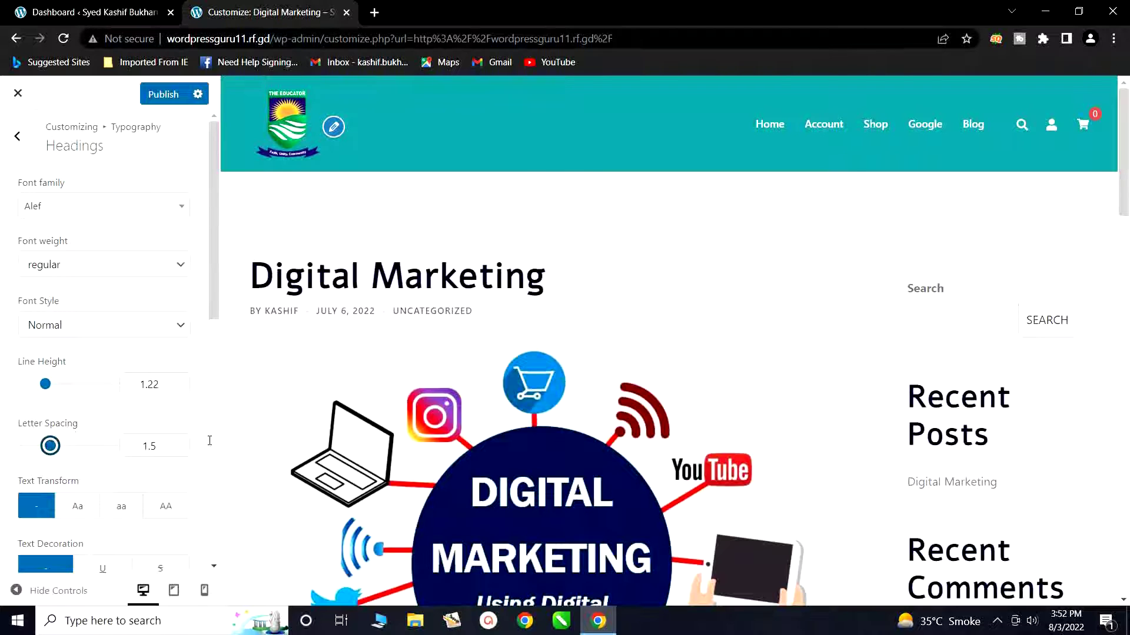
Try the lowercase and uppercase text transforms on the headings, and set the transform to capitalized (Aa).
click(77, 512)
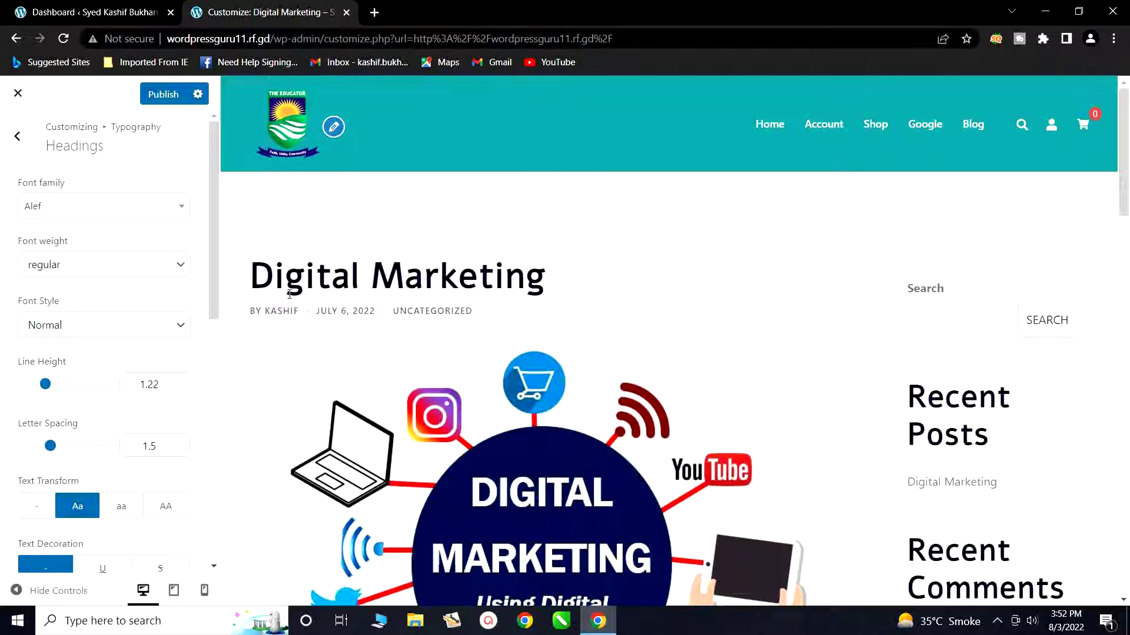
click(122, 510)
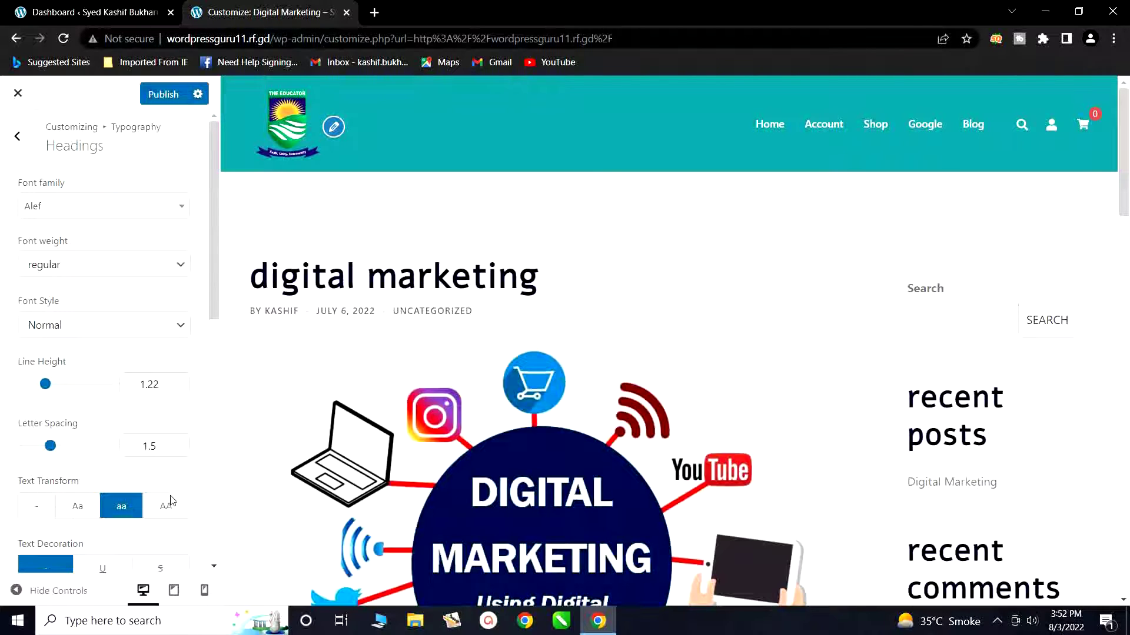
scroll(180, 485, down, 1)
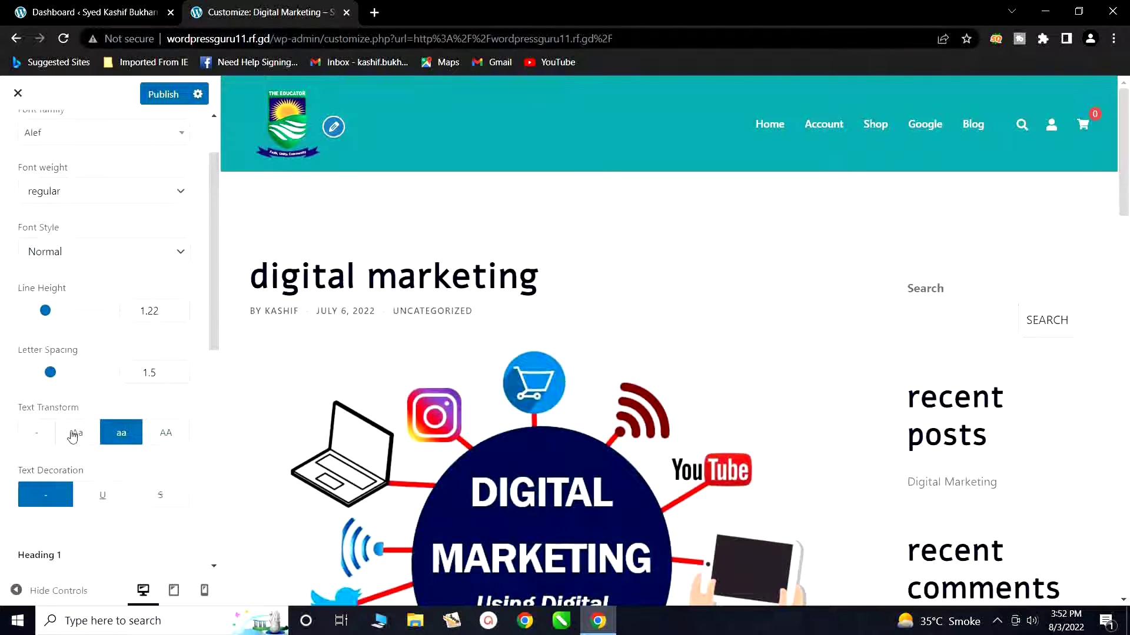
click(165, 444)
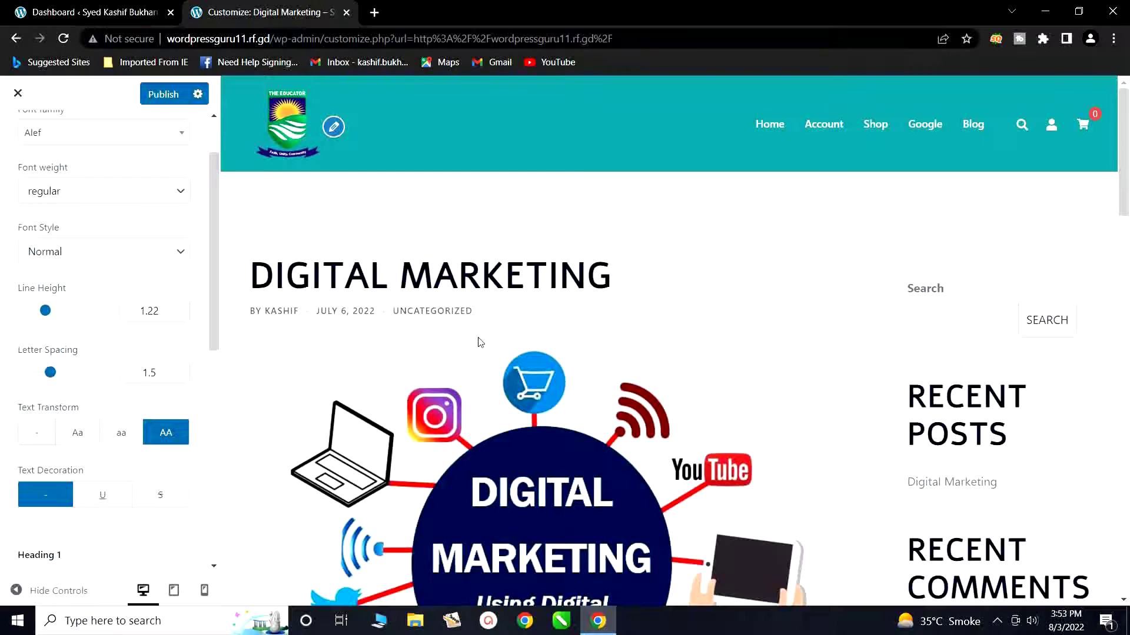
scroll(479, 342, down, 7)
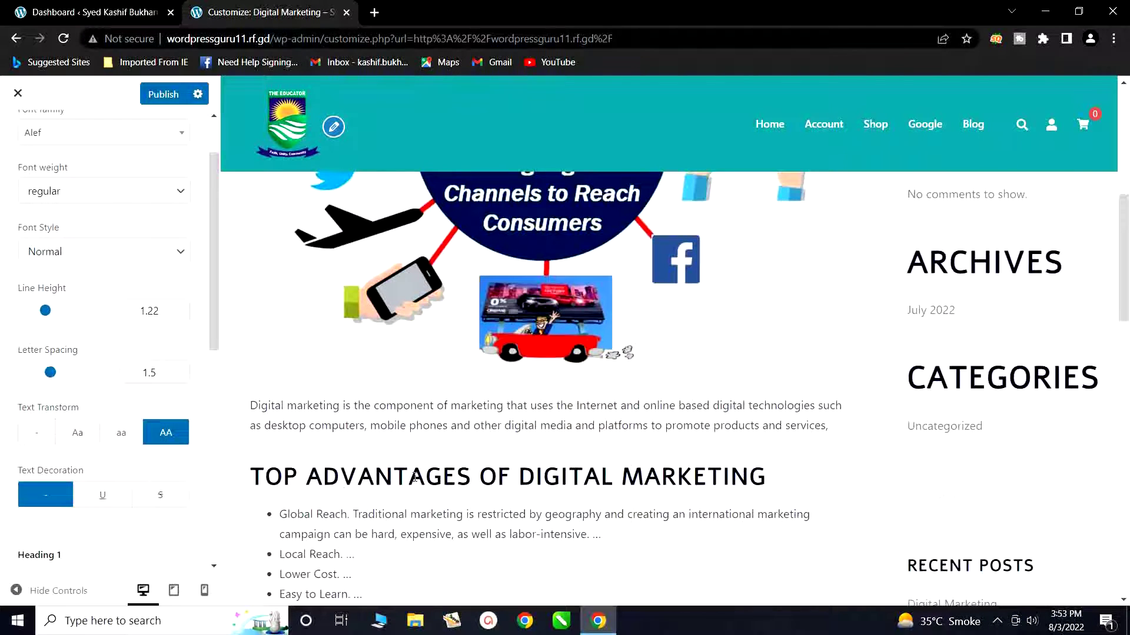
scroll(577, 365, up, 7)
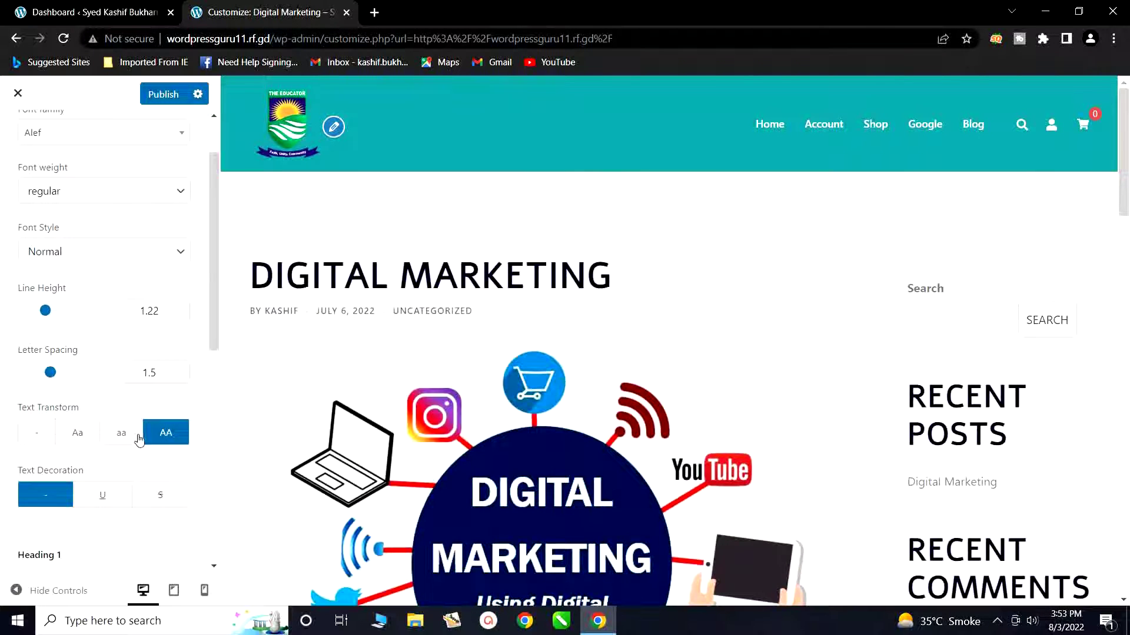
click(82, 437)
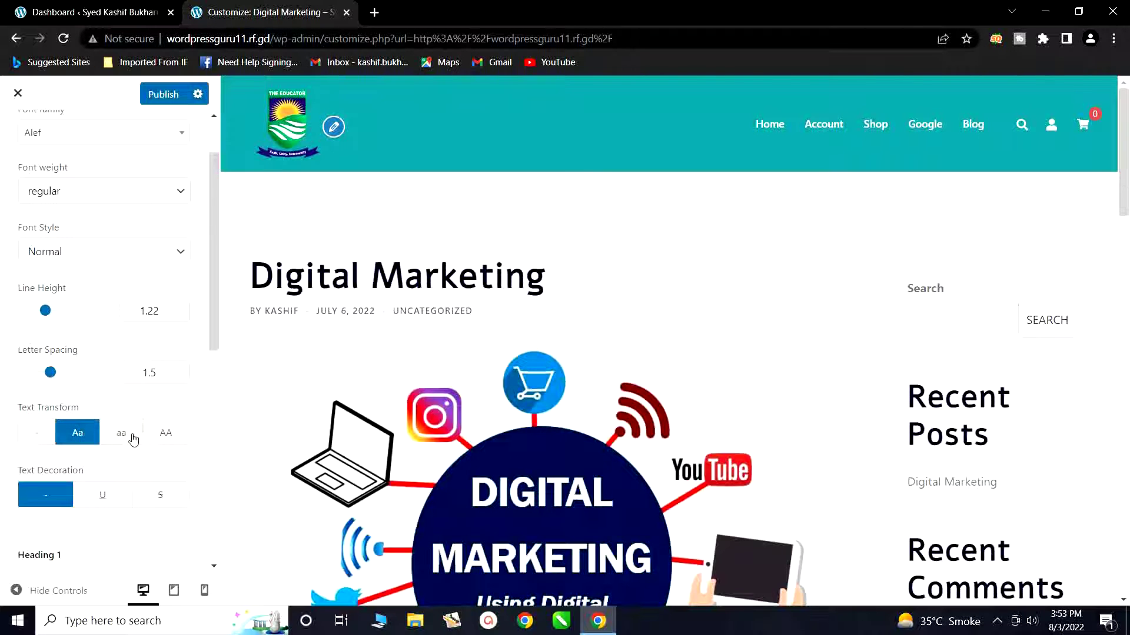
Try the underline and strikethrough text decorations on the headings, and return the decoration to none.
scroll(360, 436, down, 1)
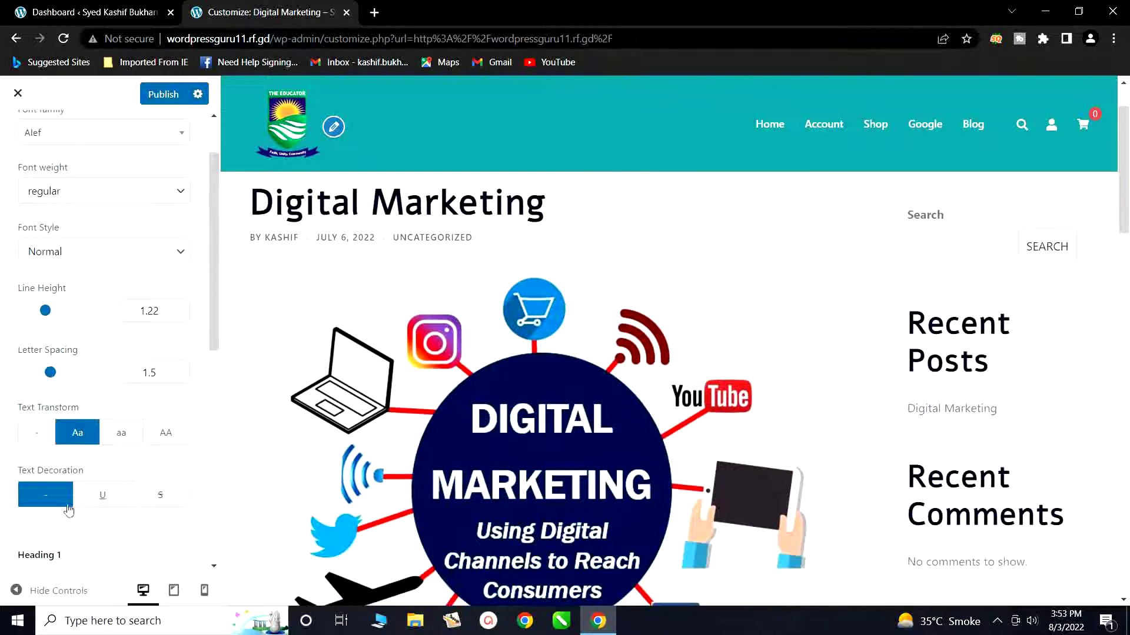
click(102, 501)
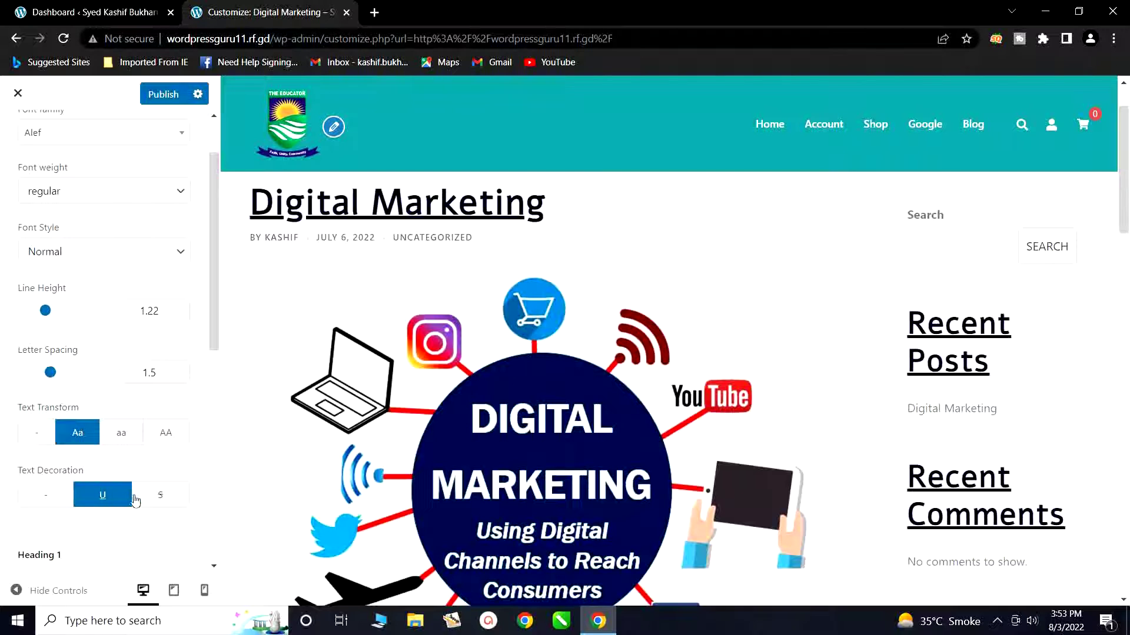
scroll(394, 266, up, 1)
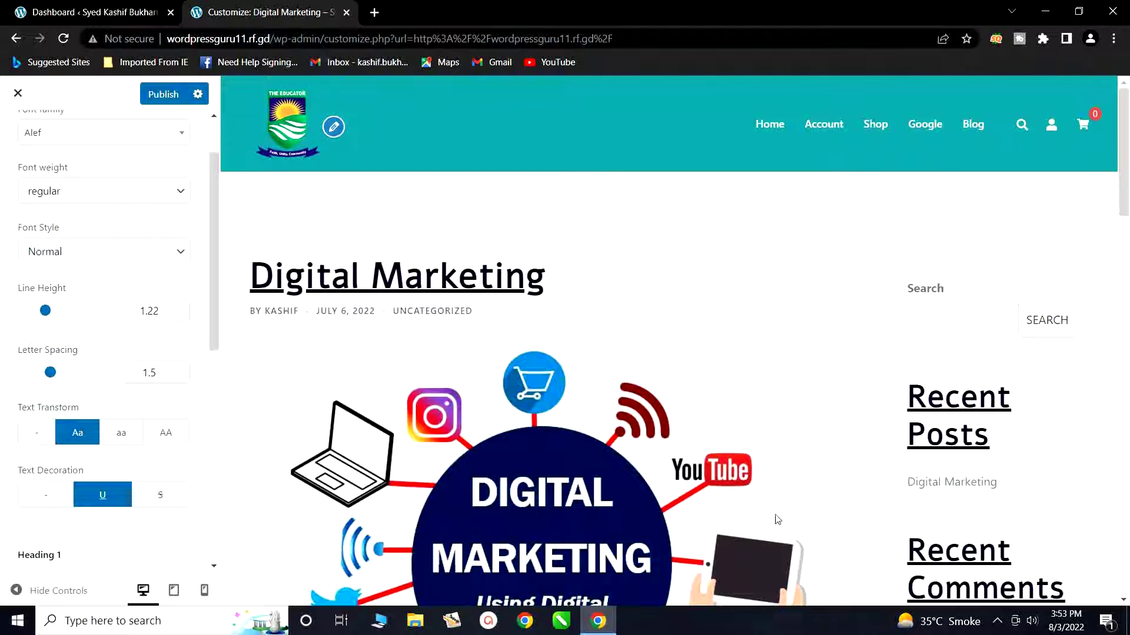
scroll(1033, 457, down, 1)
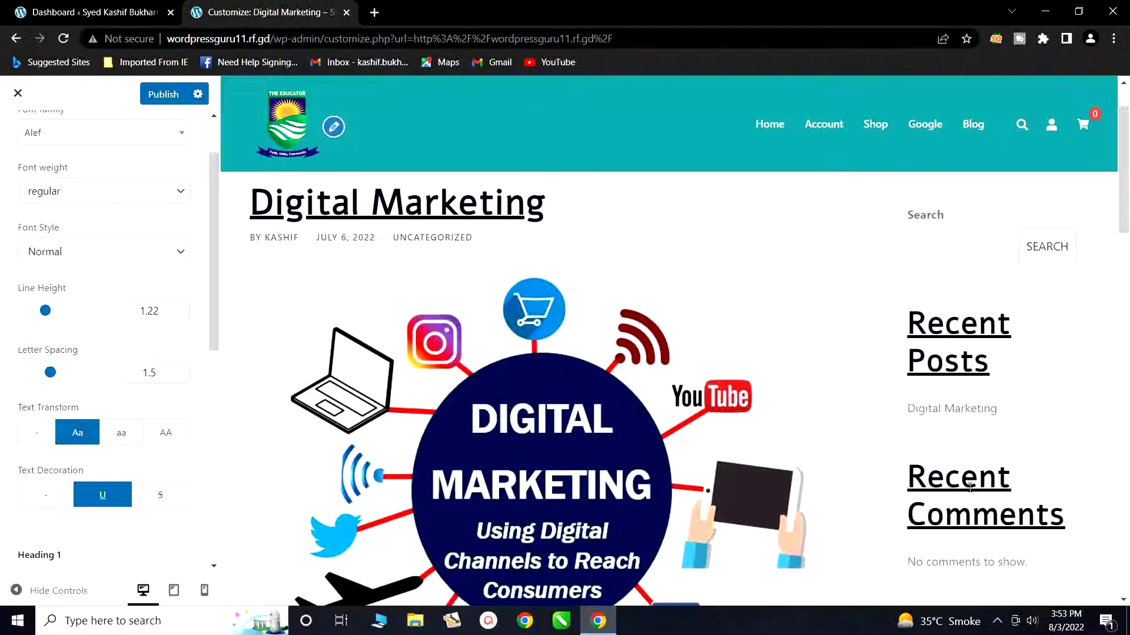
scroll(970, 489, down, 5)
scroll(972, 500, up, 5)
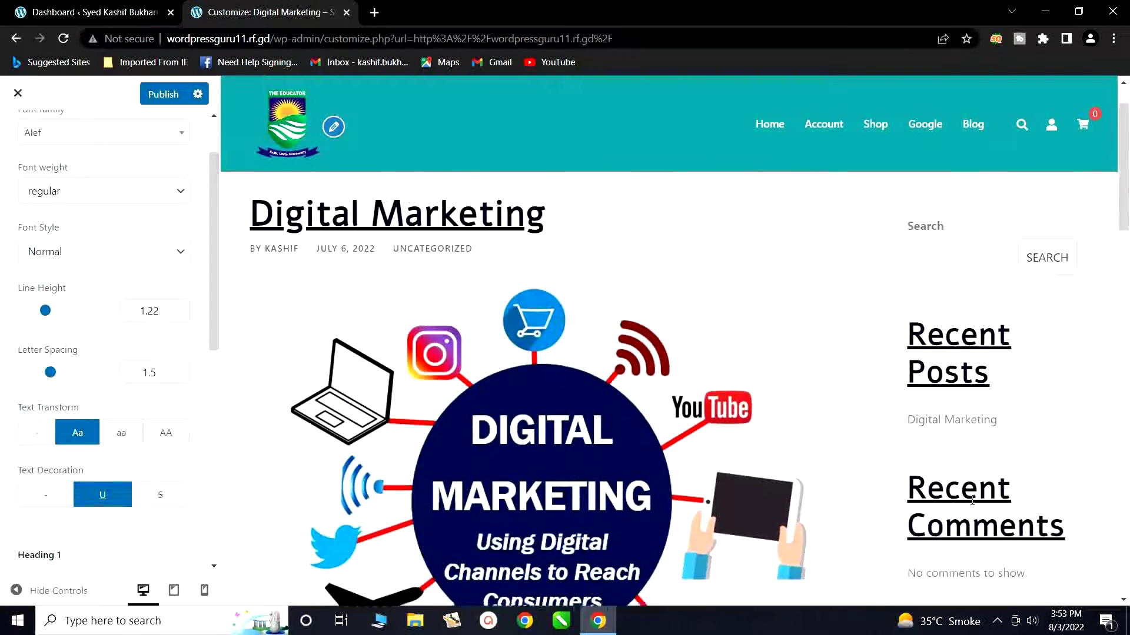
scroll(972, 501, up, 1)
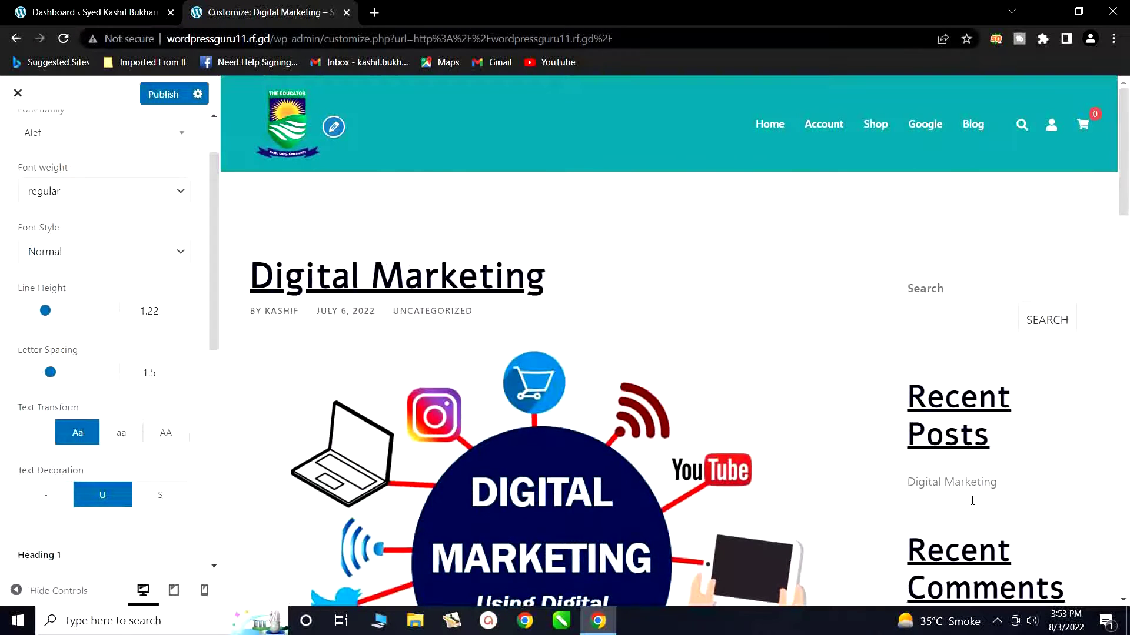
click(156, 502)
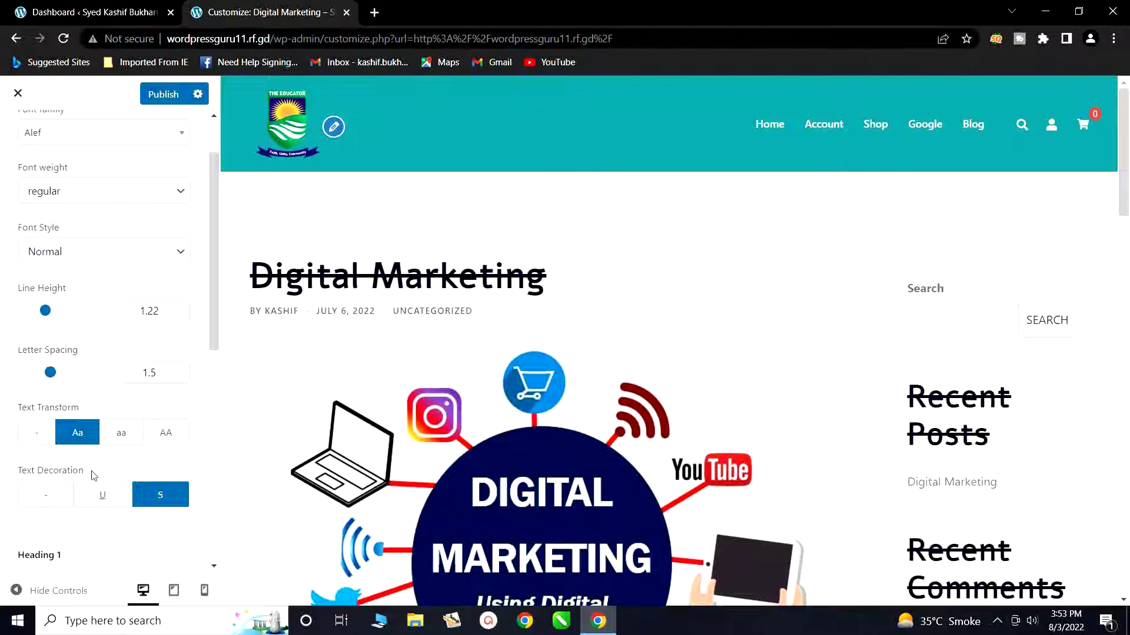
click(39, 499)
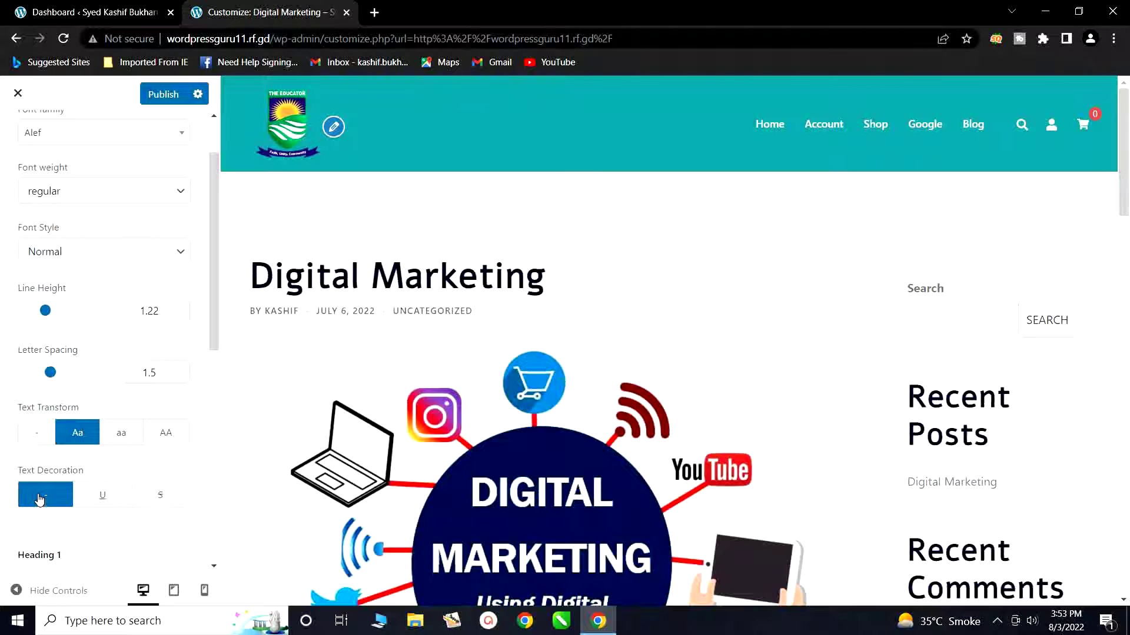
Try Heading 2 font sizes of 25 and 15 against the post preview, and set the size to 28.
scroll(122, 519, down, 3)
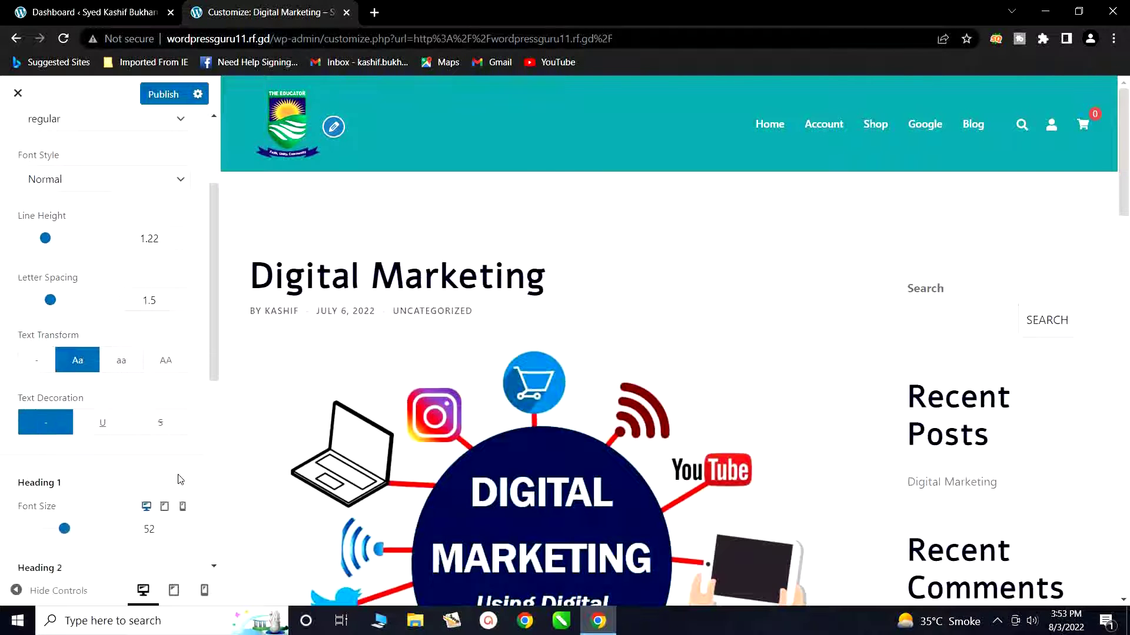
scroll(239, 461, down, 3)
scroll(106, 479, down, 3)
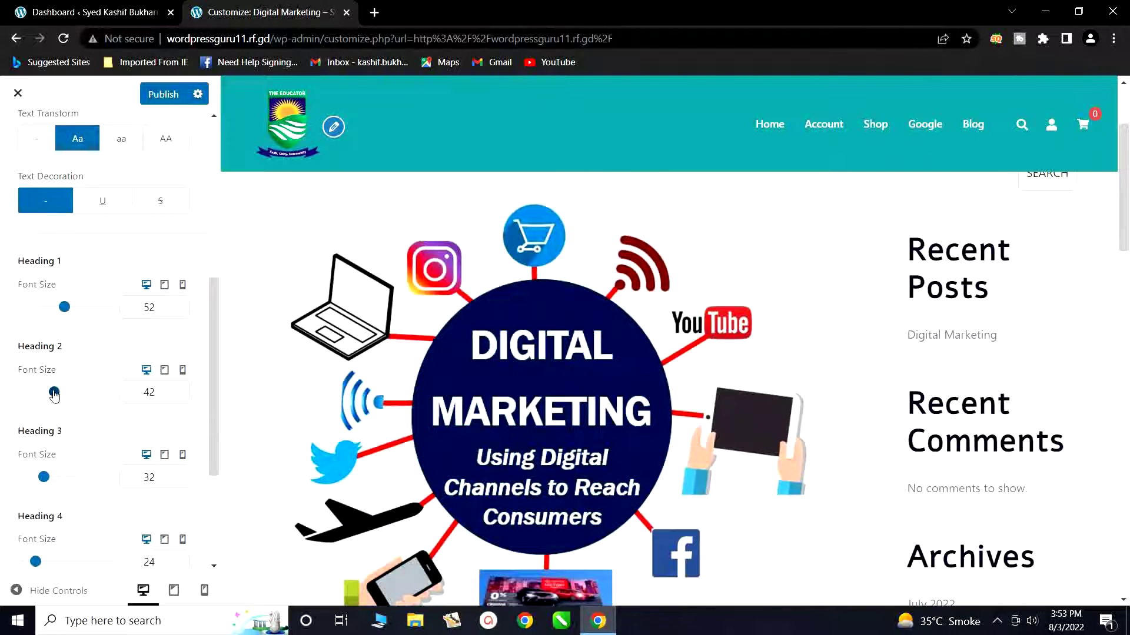
drag(54, 394, 36, 393)
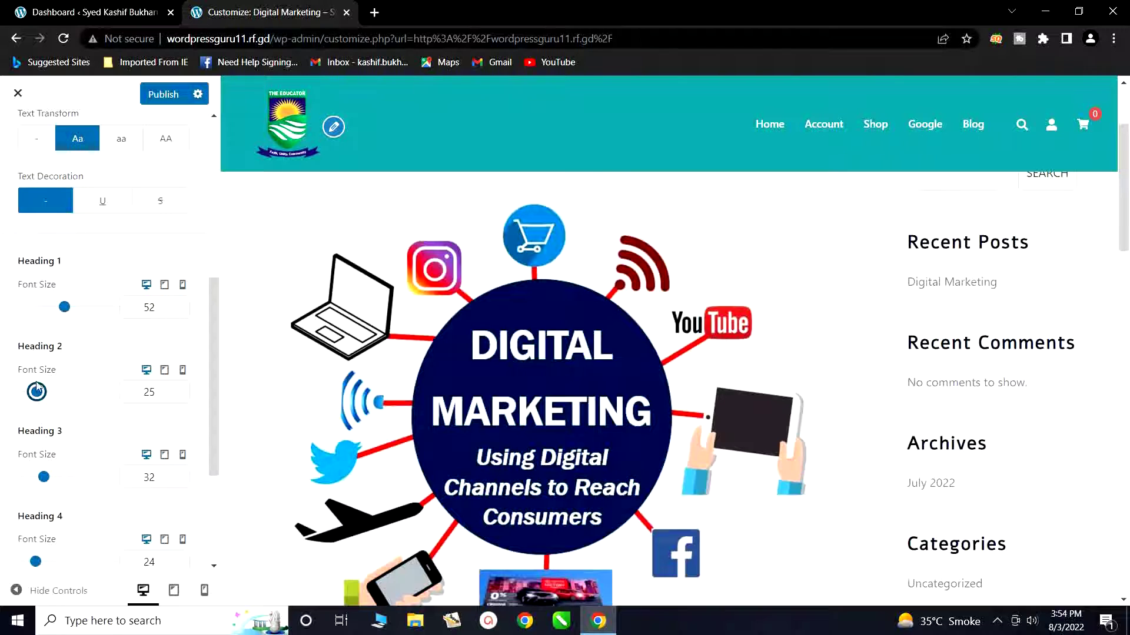
drag(37, 395, 27, 397)
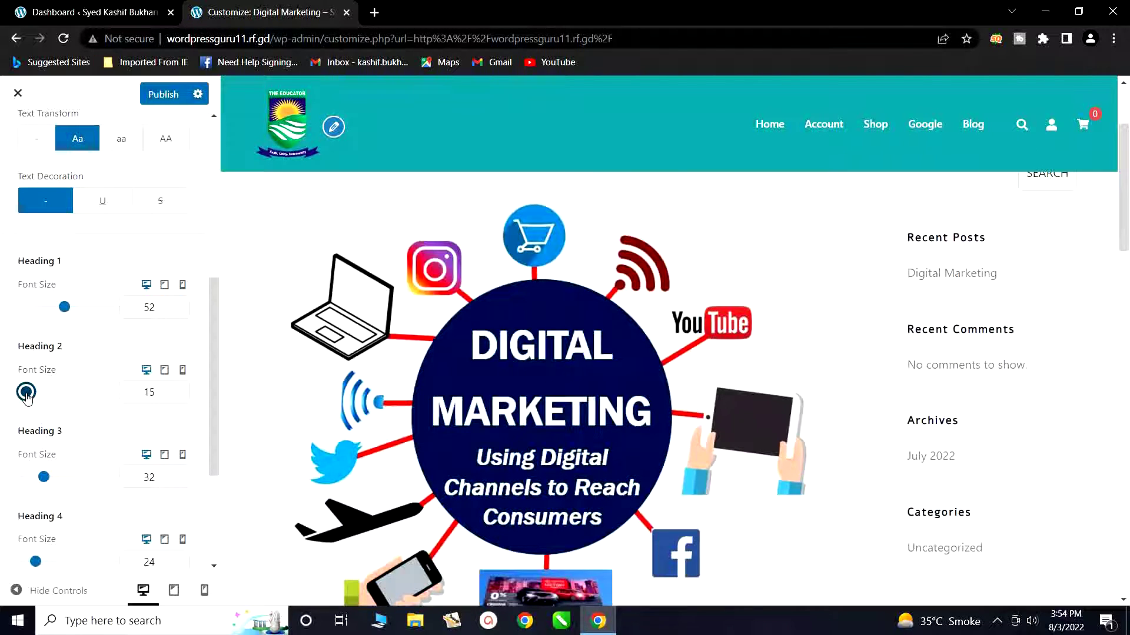
scroll(943, 412, up, 3)
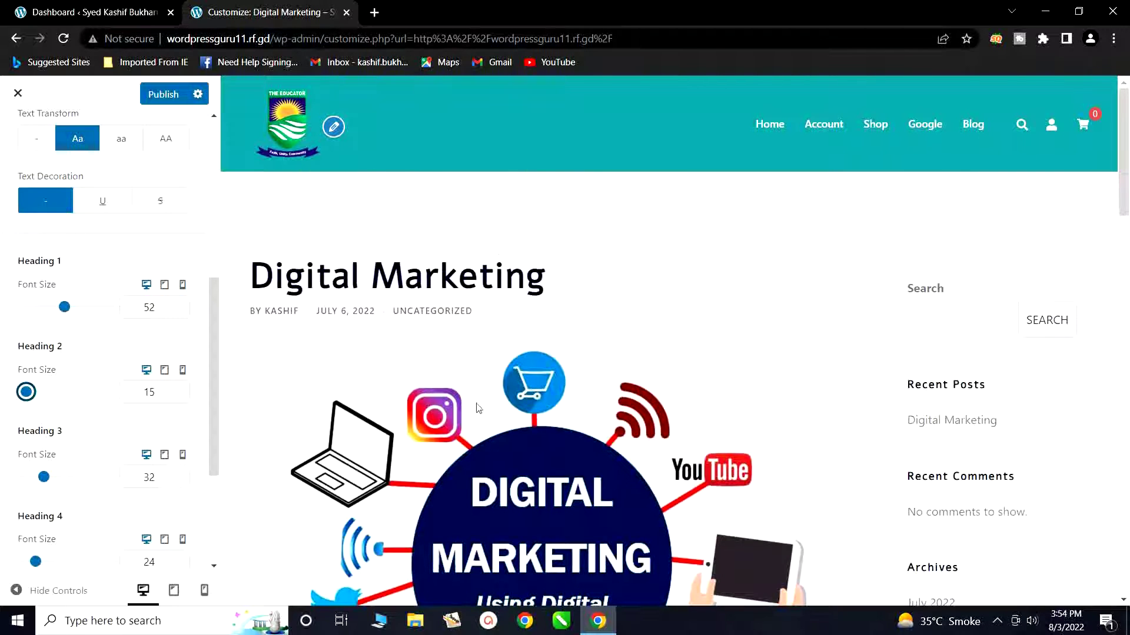
scroll(588, 406, down, 3)
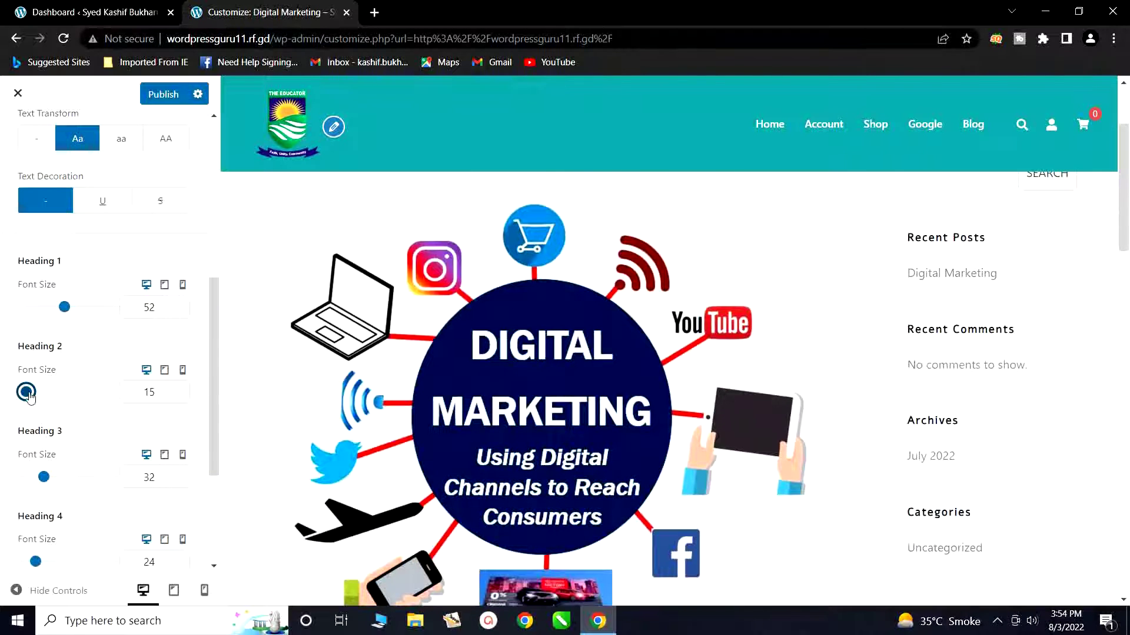
drag(29, 397, 39, 392)
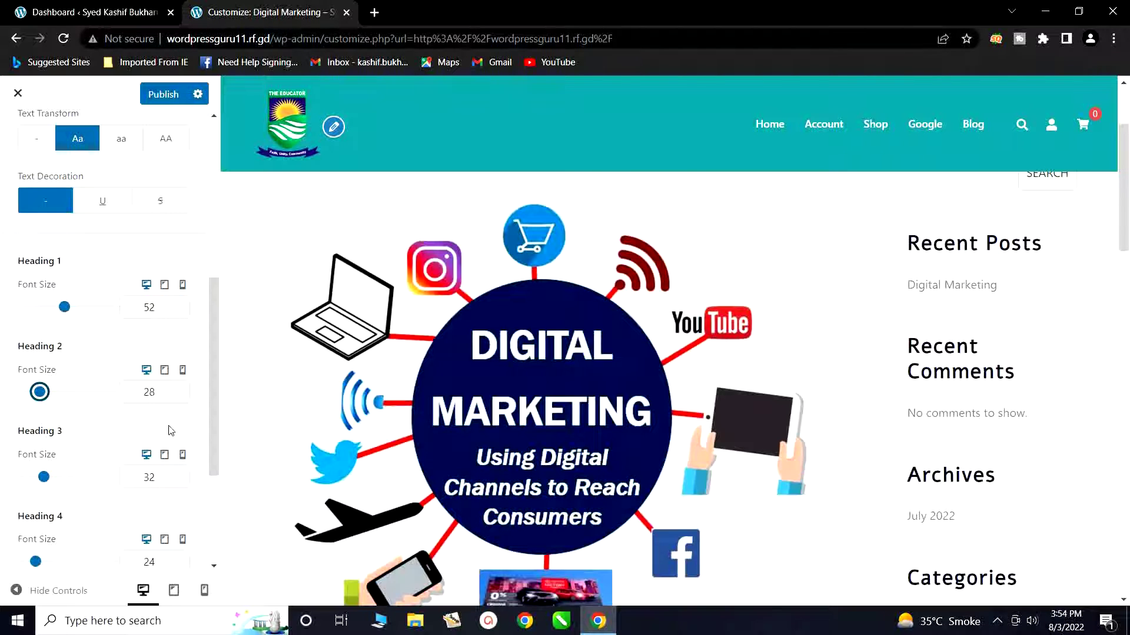
Review the font size settings of Headings 3 to 6 and check the headings in the post preview.
scroll(170, 432, down, 3)
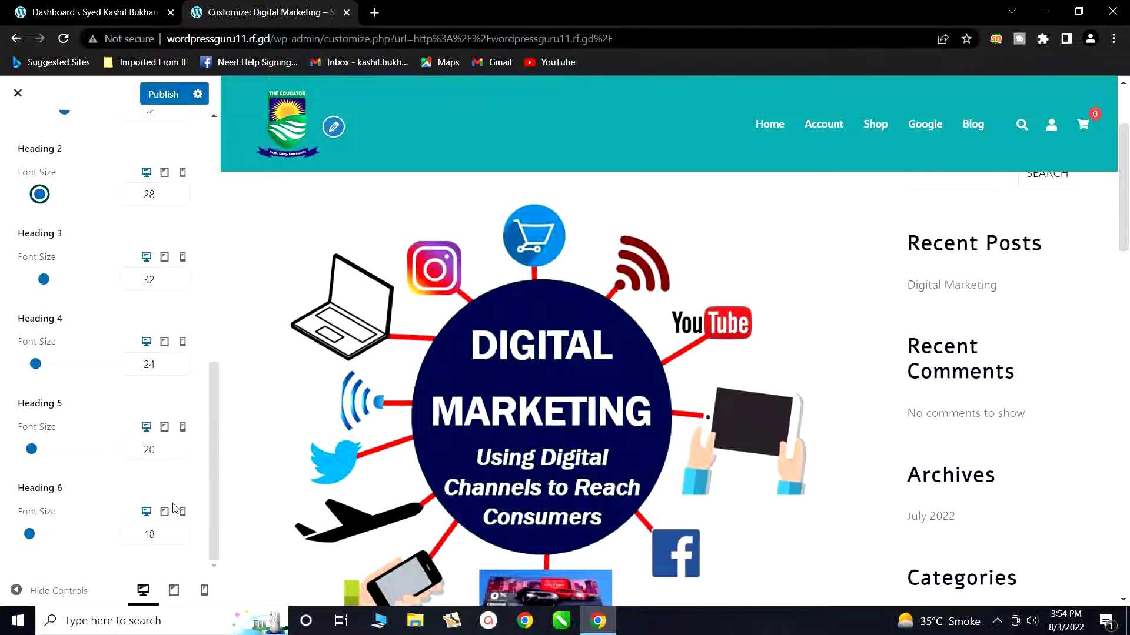
scroll(137, 403, up, 2)
scroll(137, 405, down, 2)
scroll(117, 341, up, 5)
scroll(91, 330, up, 1)
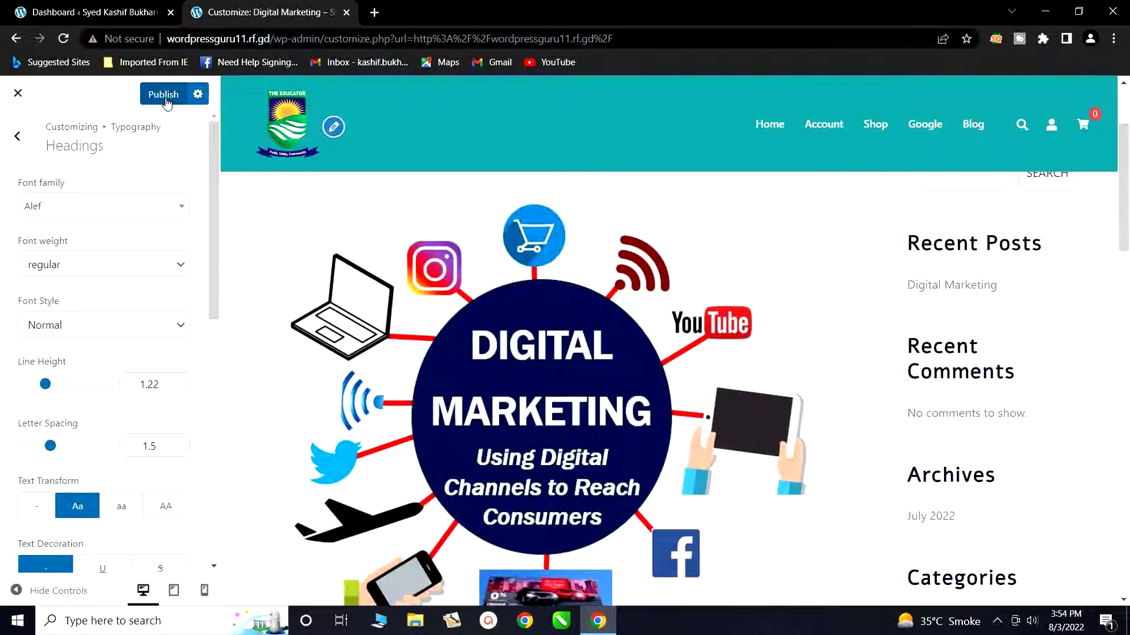
scroll(628, 352, up, 3)
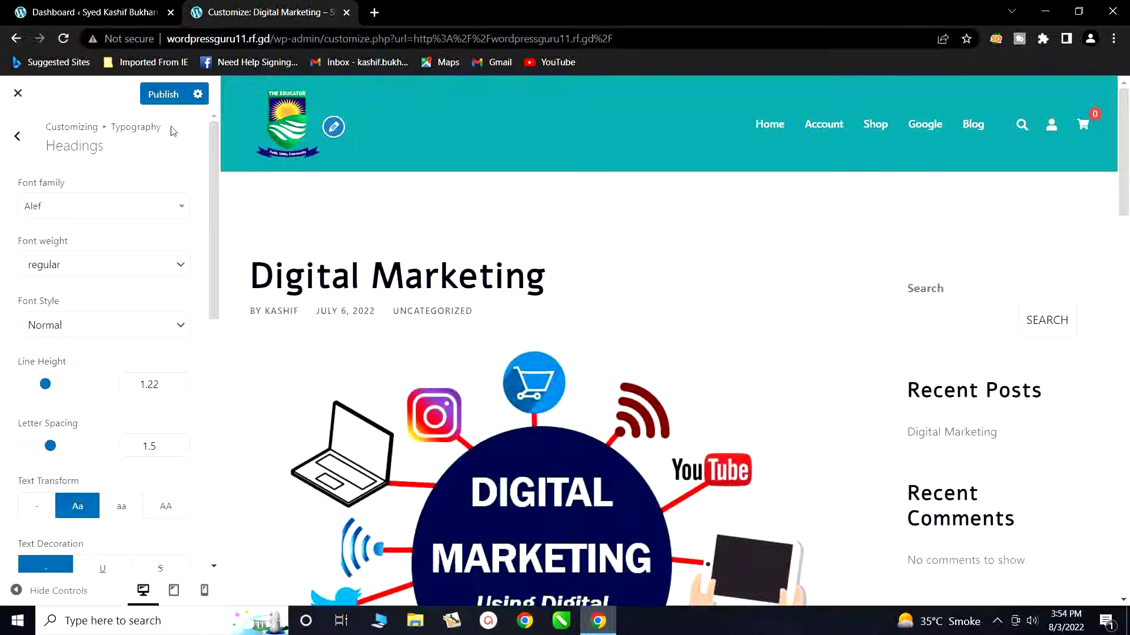
Open the Body typography settings, try the Abhaya Libre font, and set the body font family to ABeeZee.
click(17, 136)
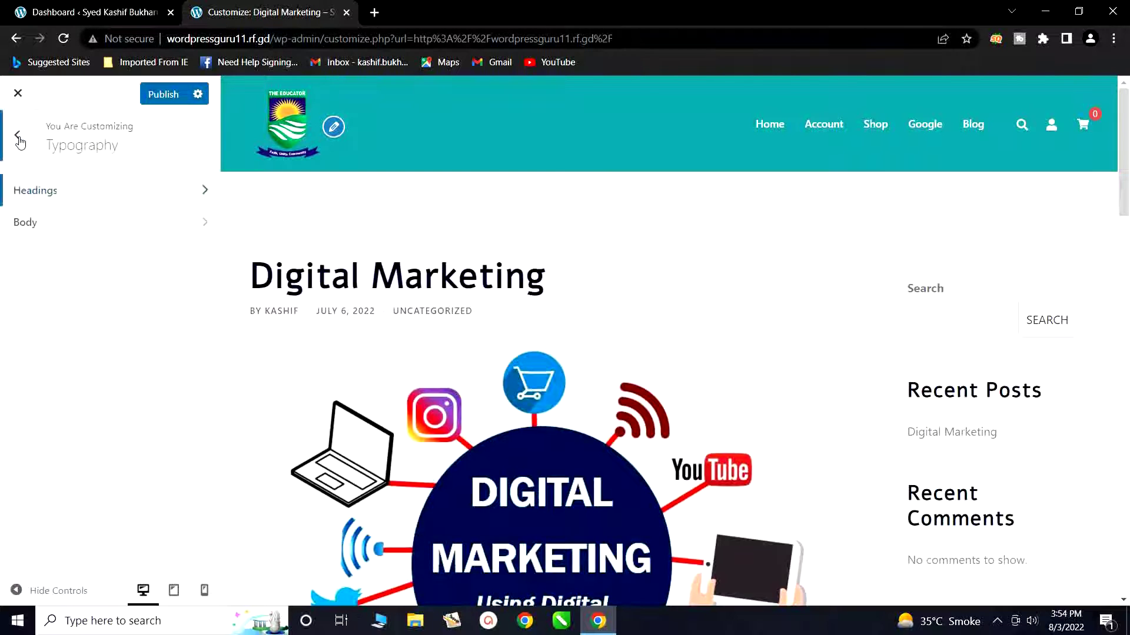
click(135, 227)
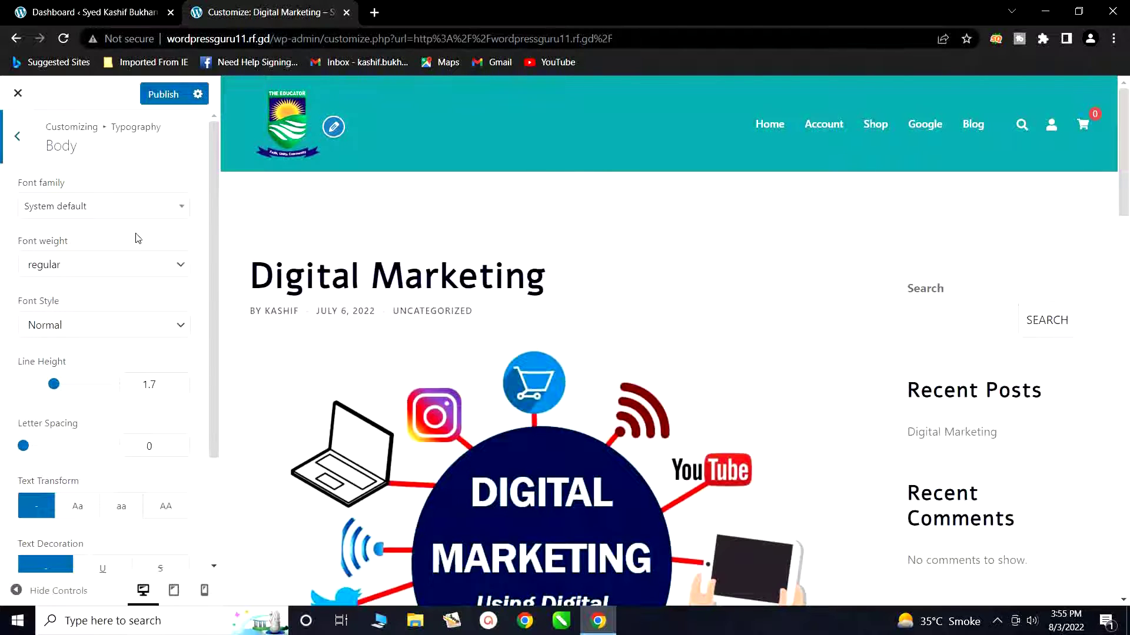
click(111, 215)
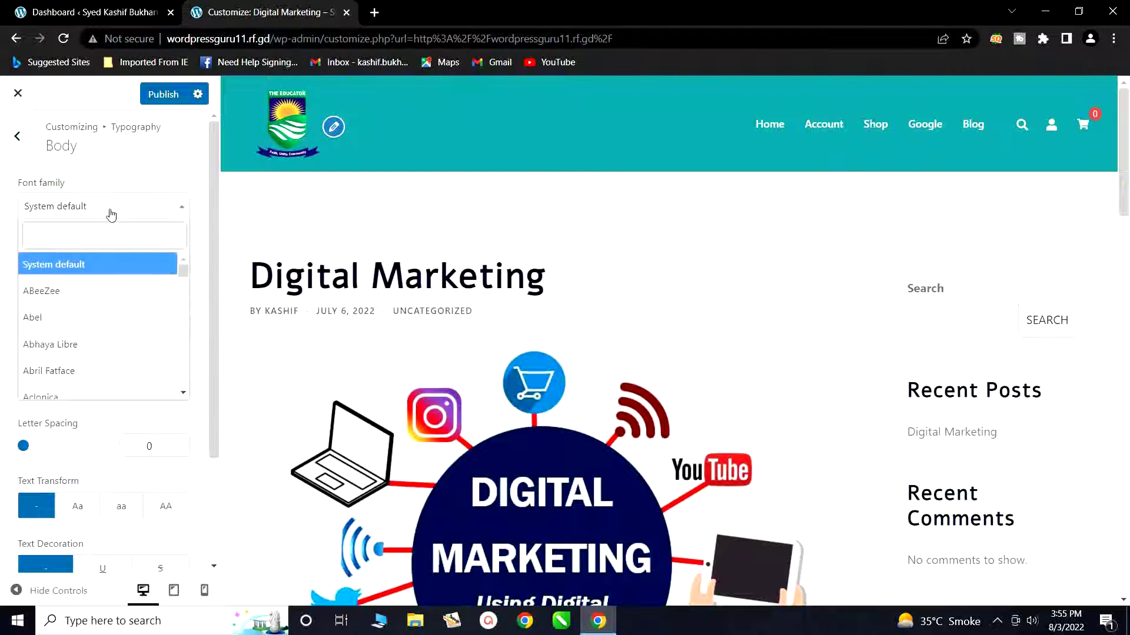
click(79, 348)
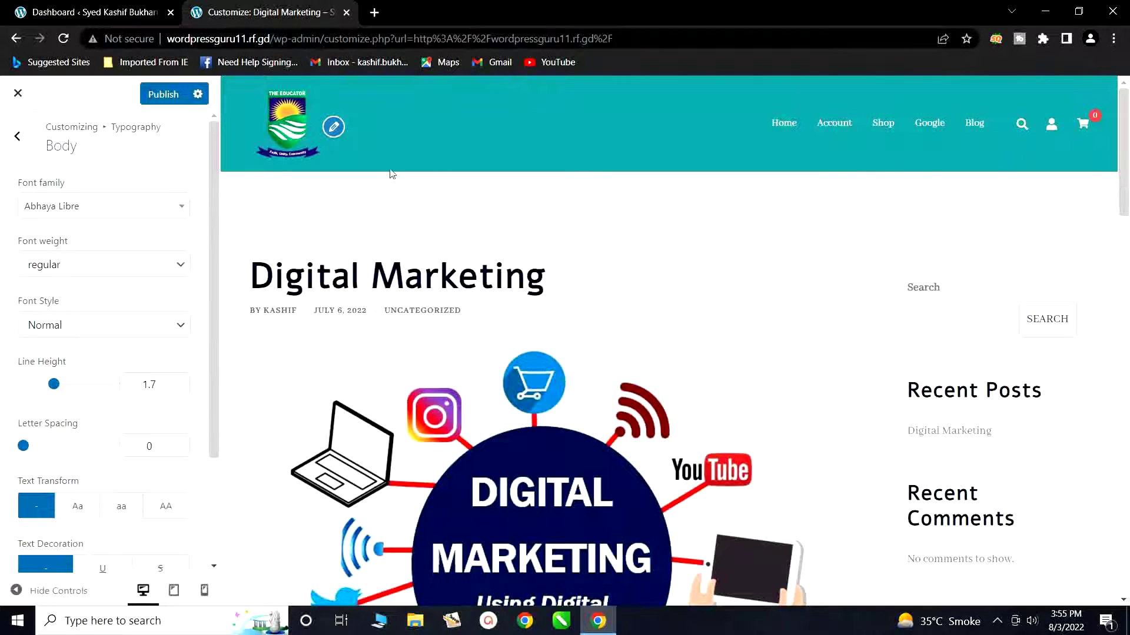
click(138, 217)
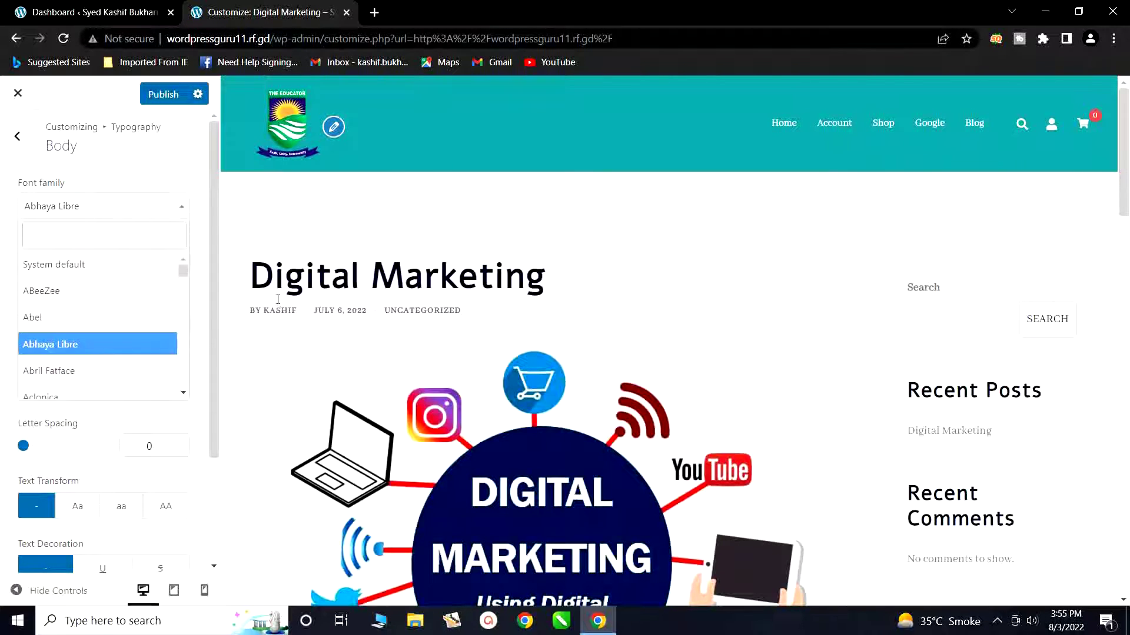
click(73, 295)
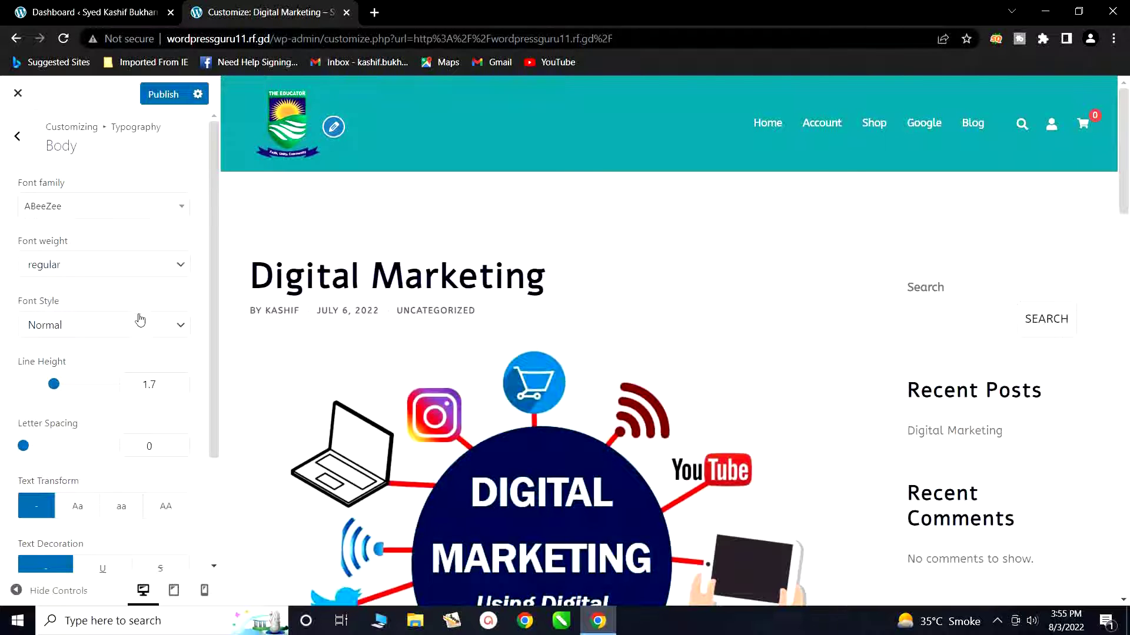
Try the Italic font style on the body text, check it in the post preview, and return the style to Normal.
click(168, 330)
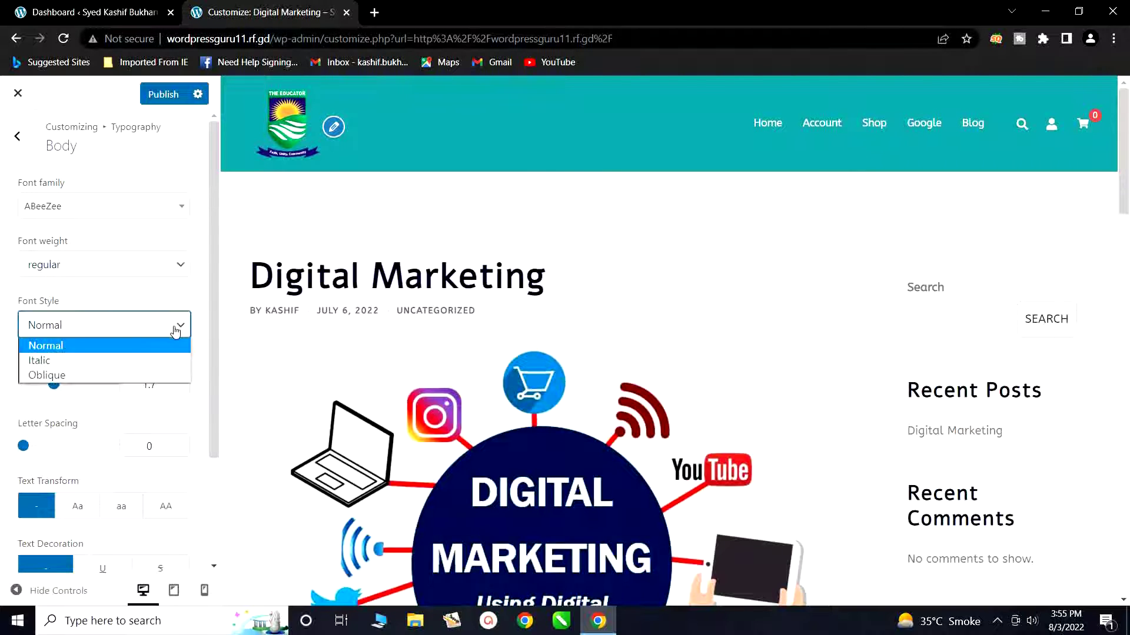
click(146, 361)
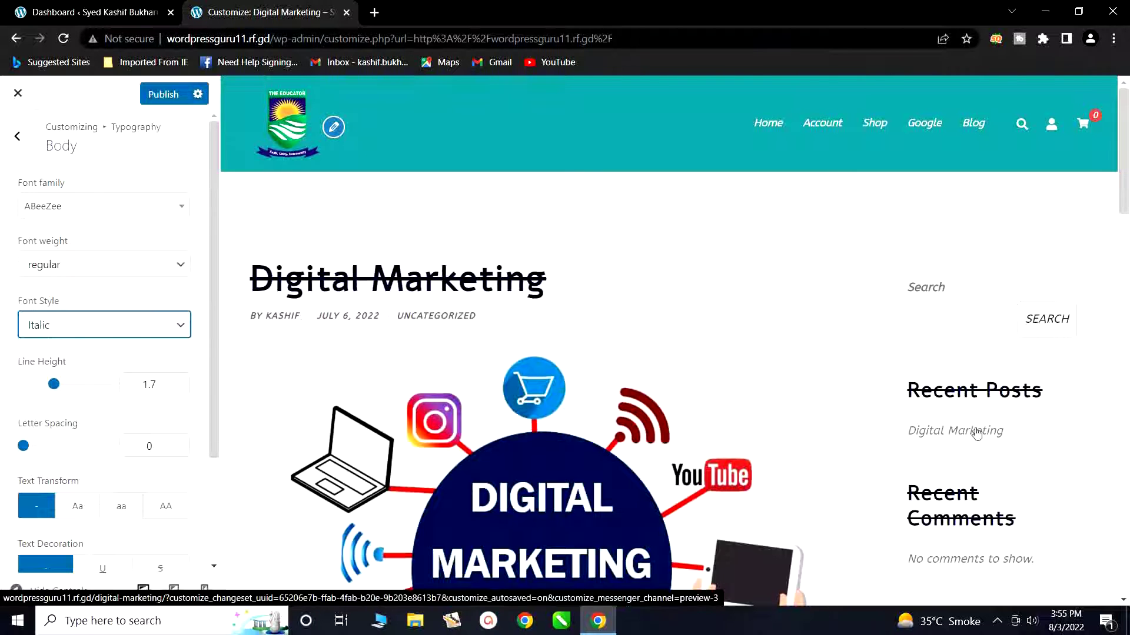
scroll(980, 442, down, 2)
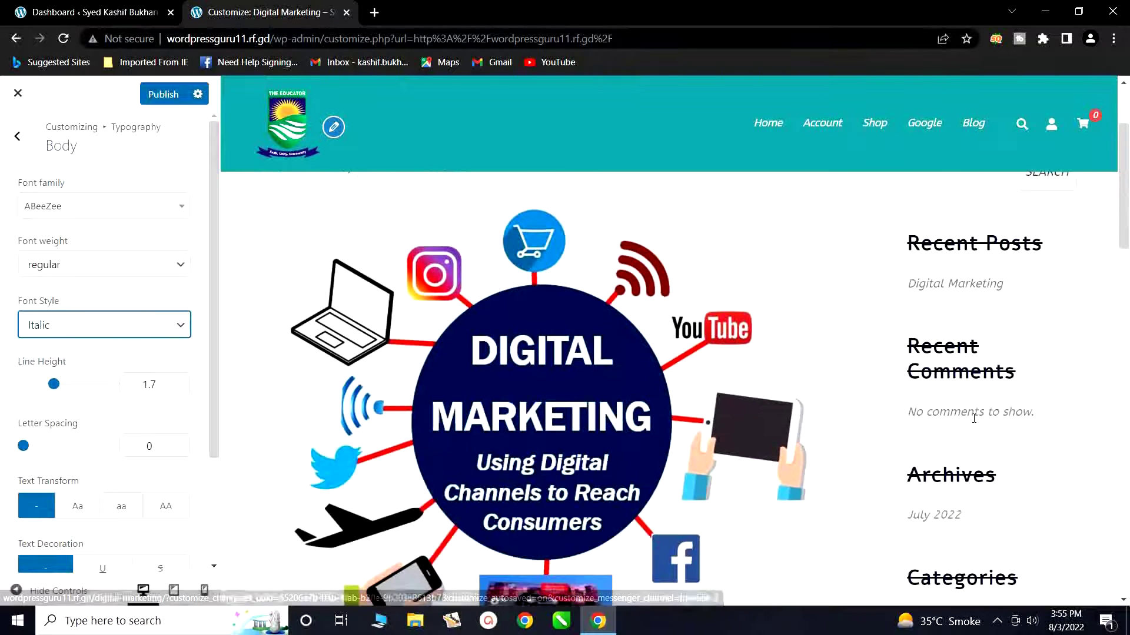
scroll(980, 441, down, 3)
scroll(974, 418, down, 1)
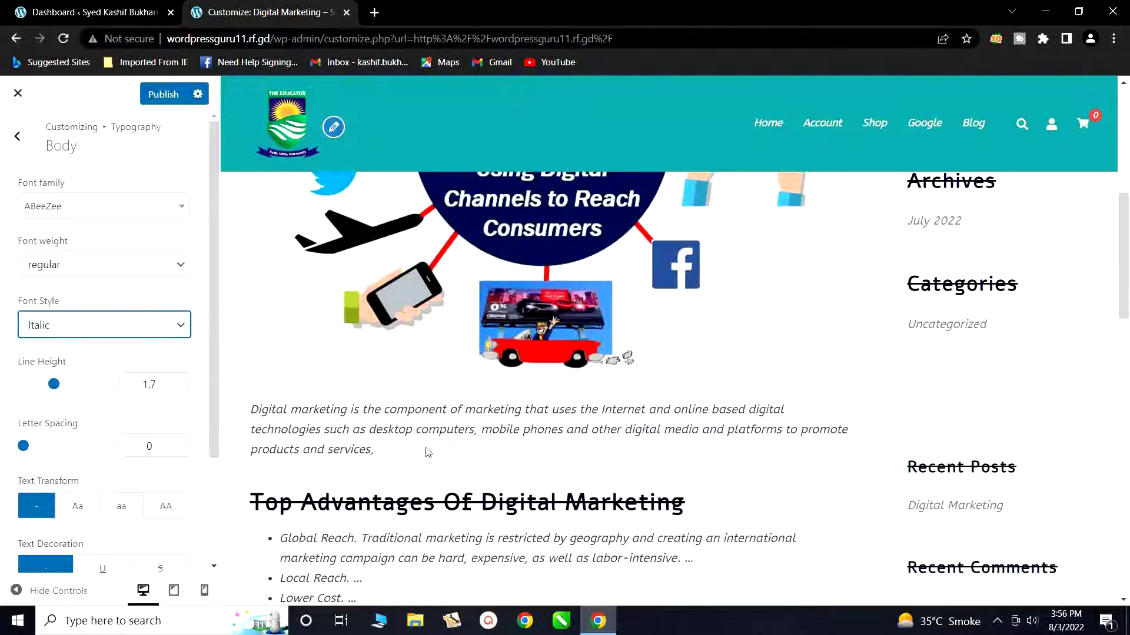
drag(383, 458, 251, 410)
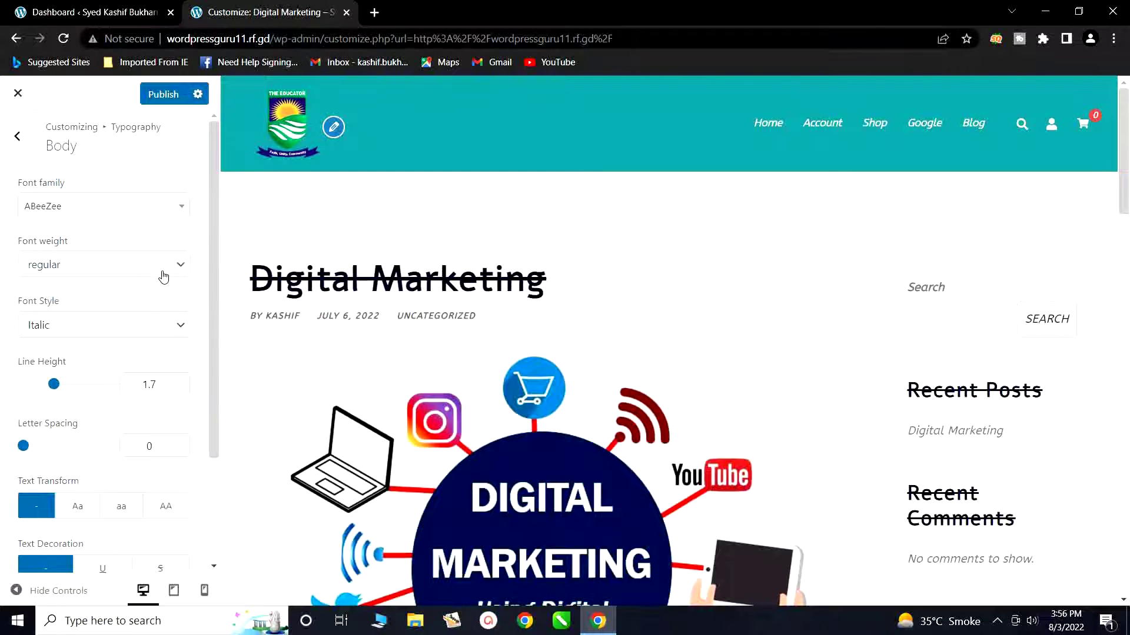
click(170, 336)
click(147, 346)
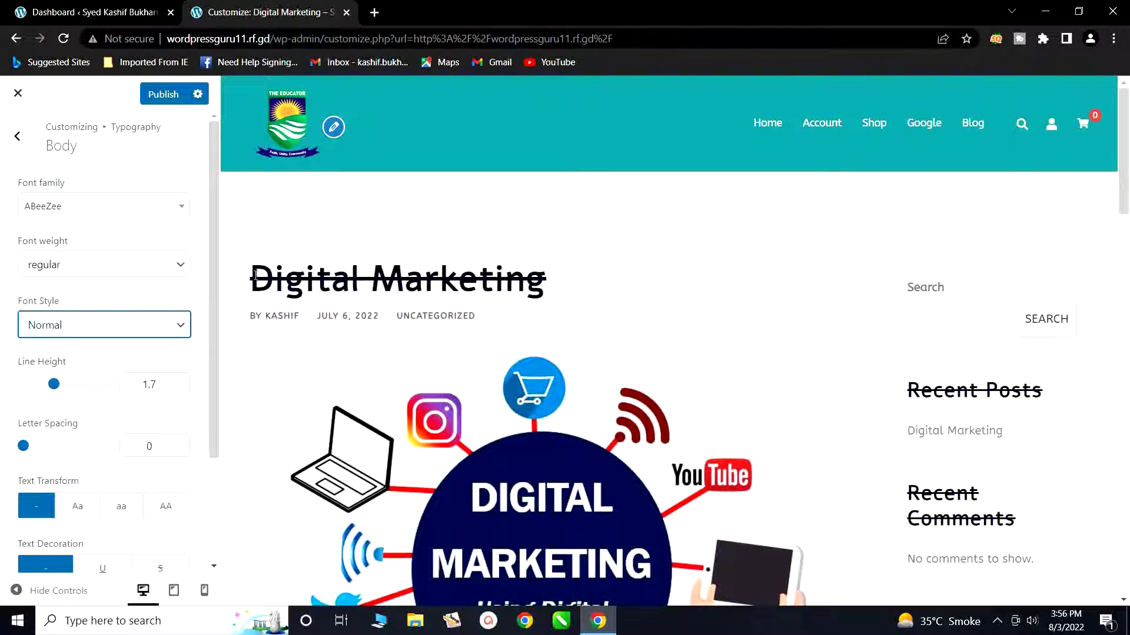
Set the text decoration of the headings to underline in the Headings typography settings.
click(17, 136)
click(76, 199)
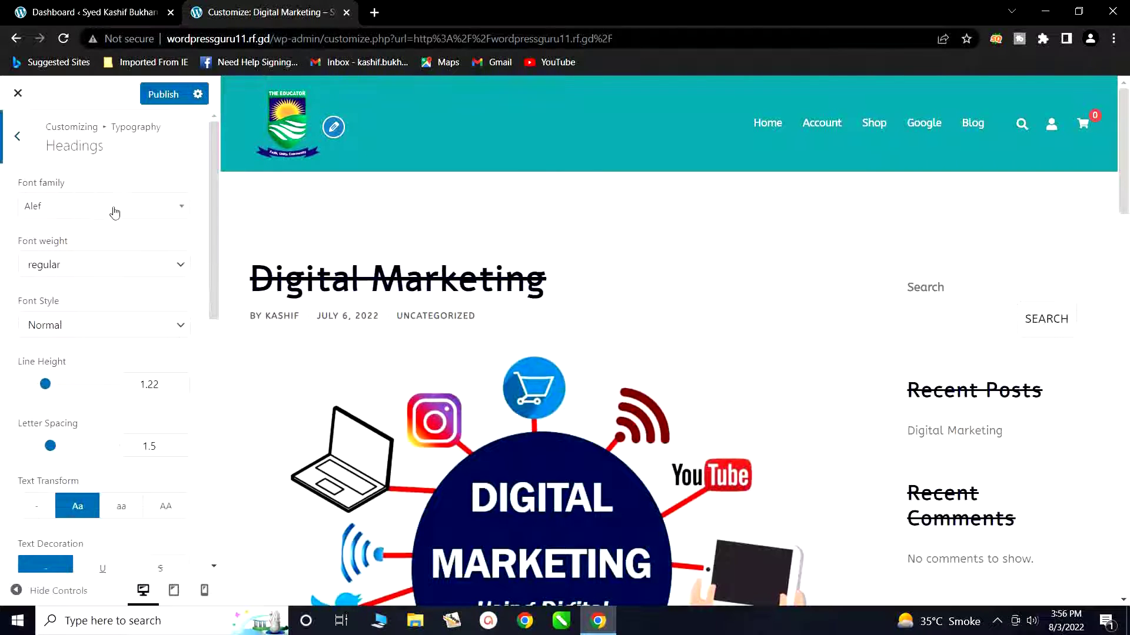
scroll(141, 328, down, 3)
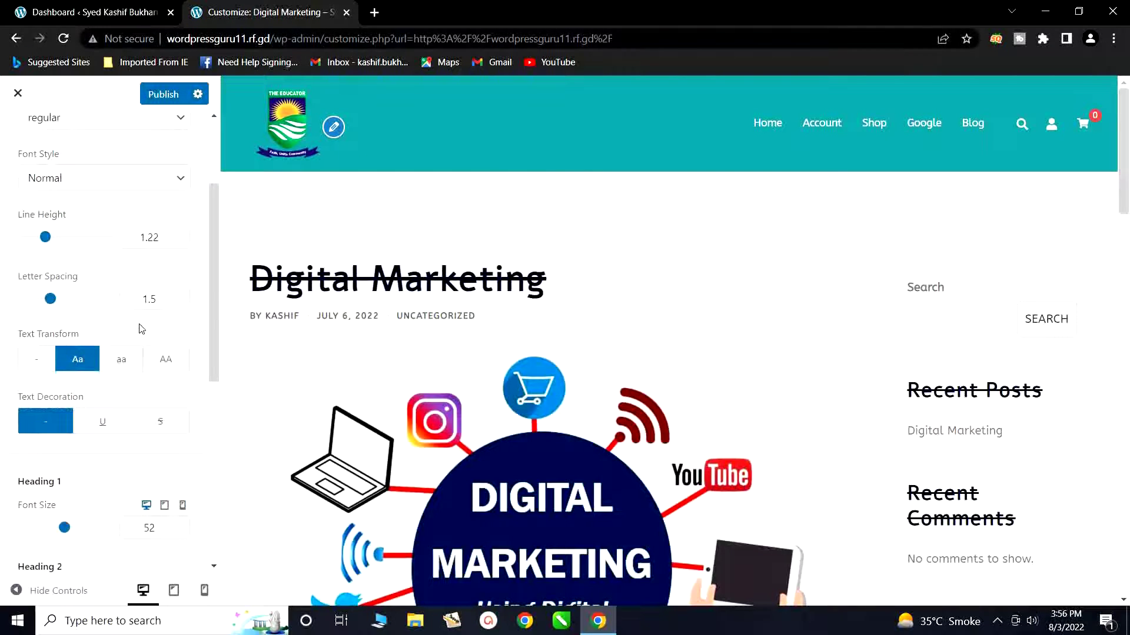
scroll(141, 328, down, 1)
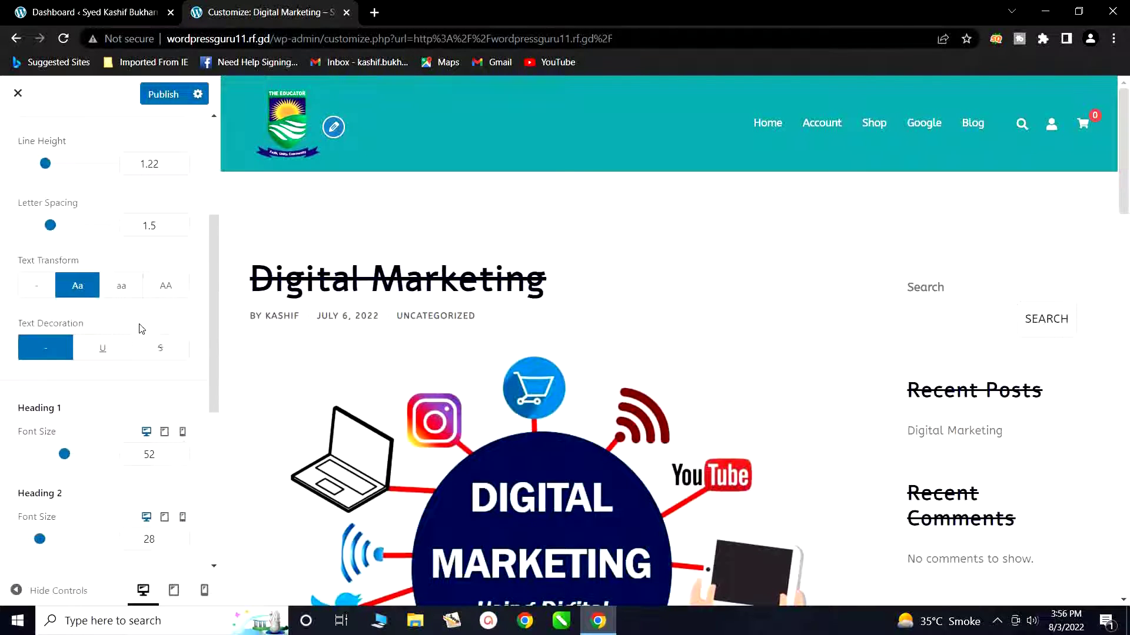
click(104, 351)
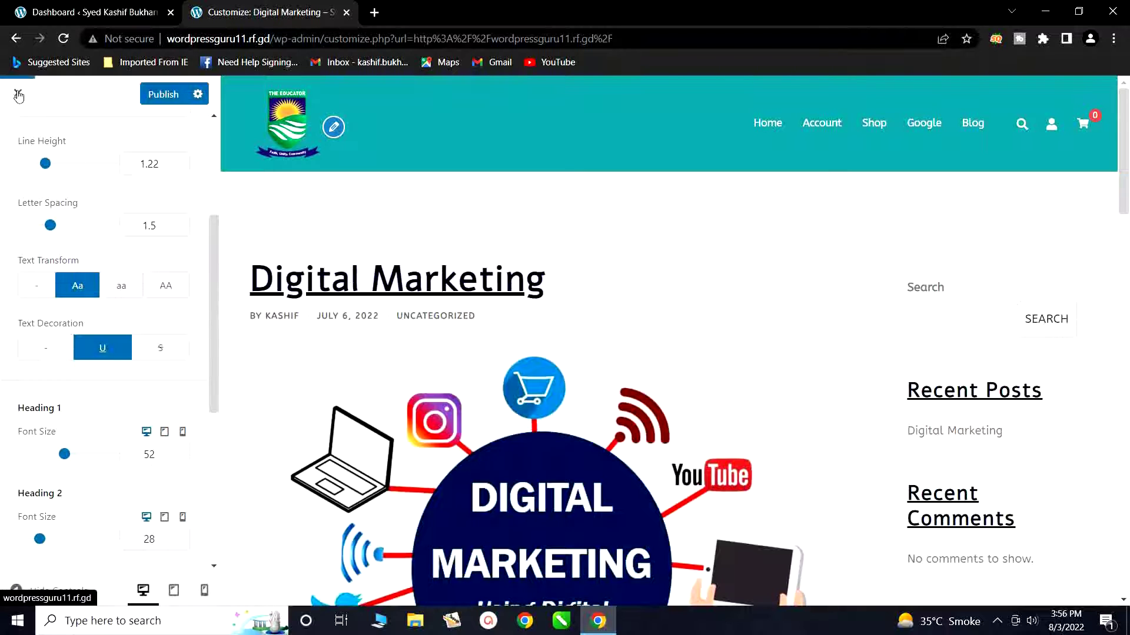
scroll(24, 141, up, 5)
click(18, 137)
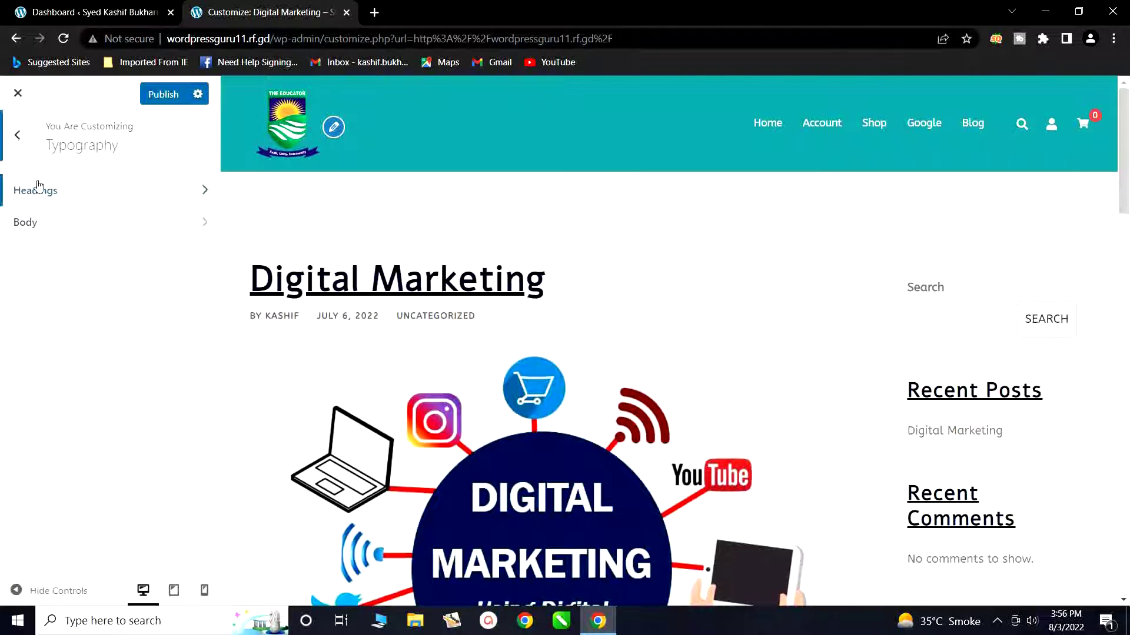
Reopen the Body typography settings, try a line height of 2.65, and set it to 2.42.
click(60, 224)
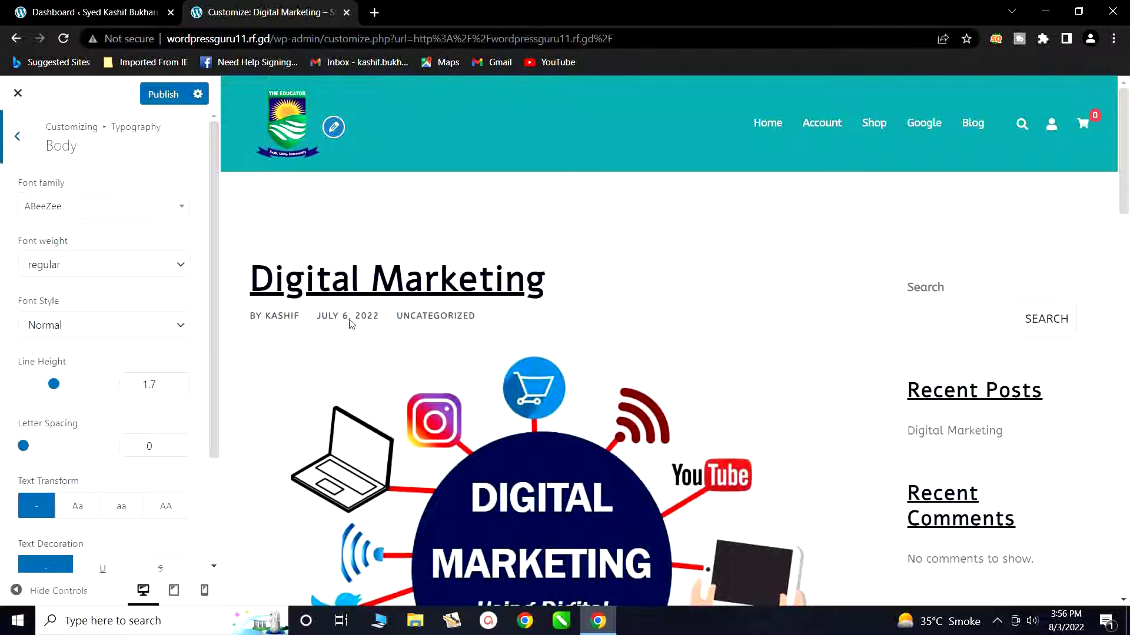
click(76, 328)
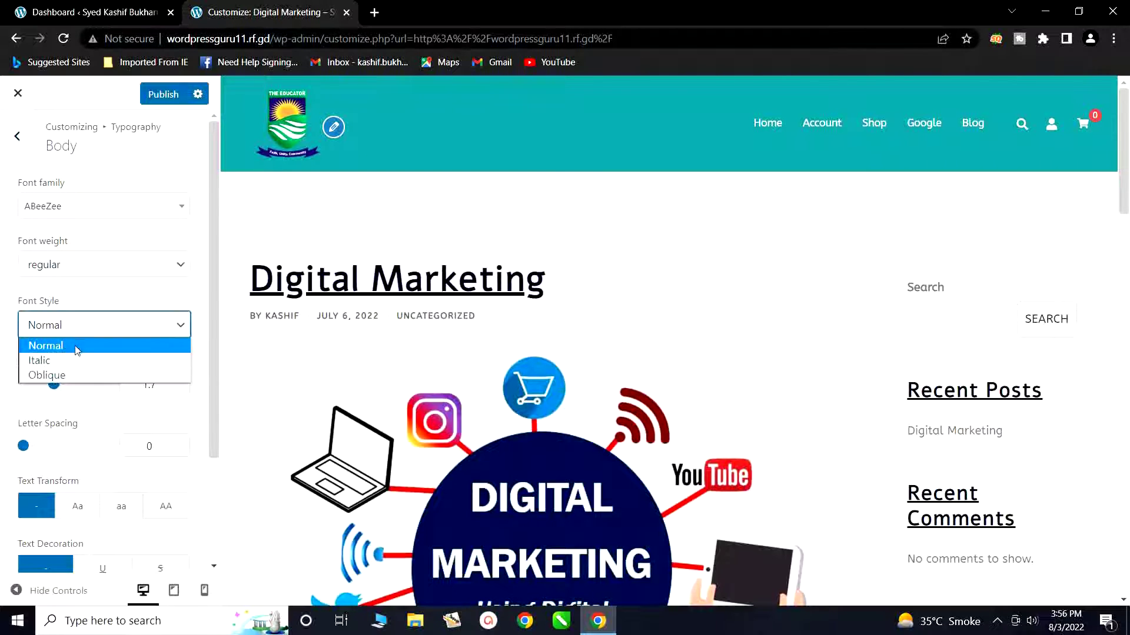
click(73, 410)
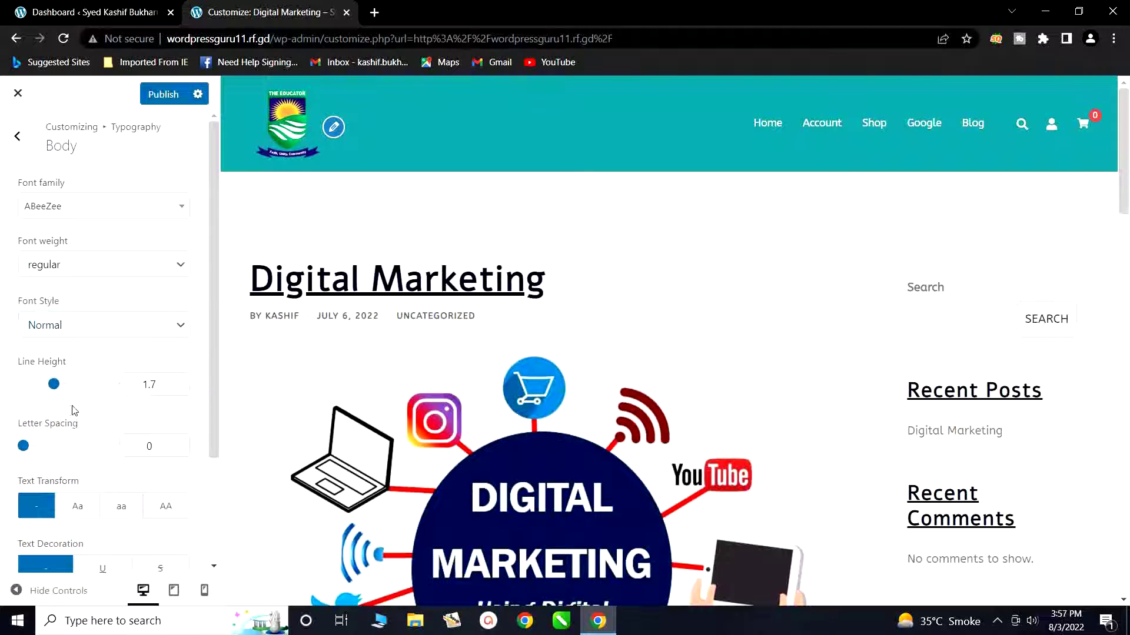
scroll(109, 401, down, 2)
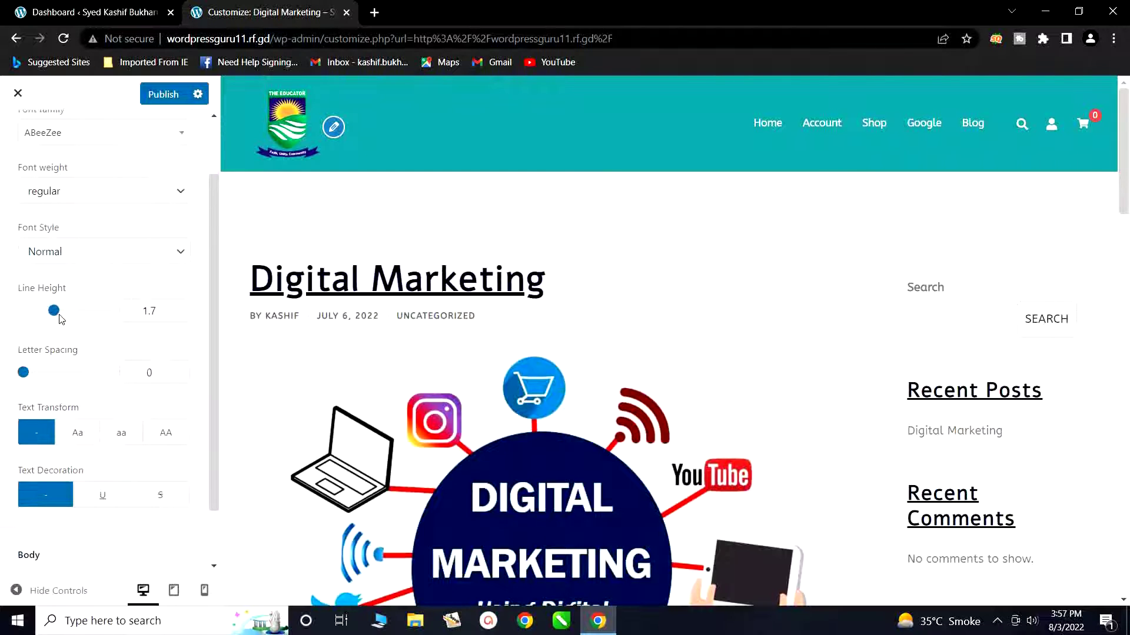
mouse_move(58, 315)
mouse_down()
mouse_move(82, 311)
mouse_move(72, 311)
mouse_up()
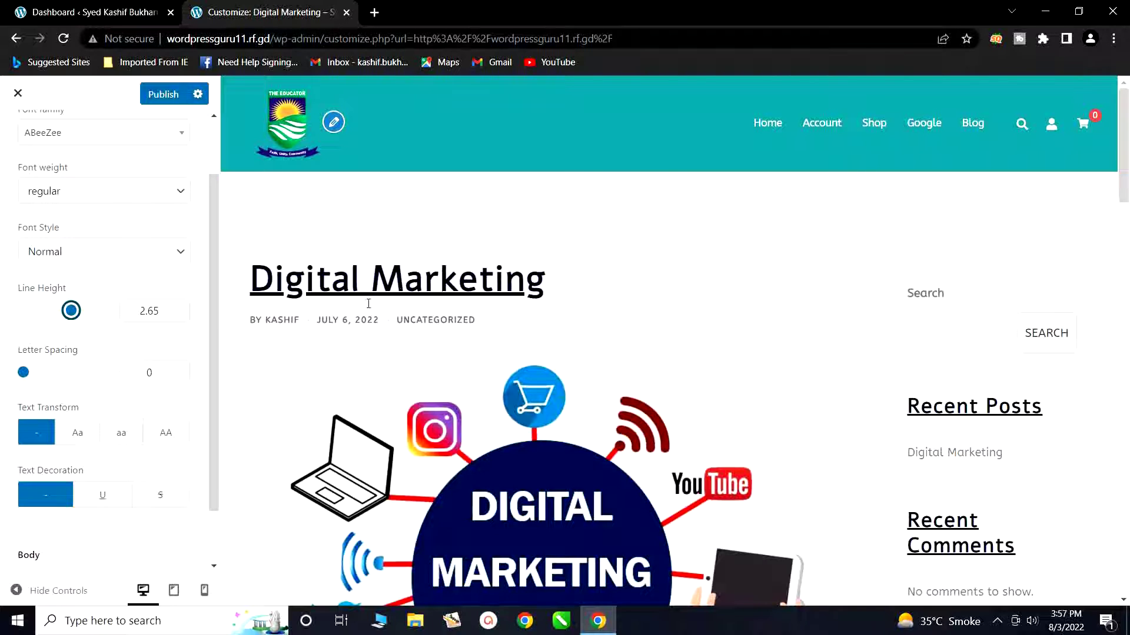
mouse_move(71, 312)
mouse_down()
mouse_move(87, 316)
mouse_move(33, 309)
mouse_move(72, 309)
mouse_move(37, 309)
mouse_move(62, 310)
mouse_up()
Try body letter spacings of 3, 1.5, 2.5 and 2 against the paragraph text in the post preview.
scroll(98, 355, down, 1)
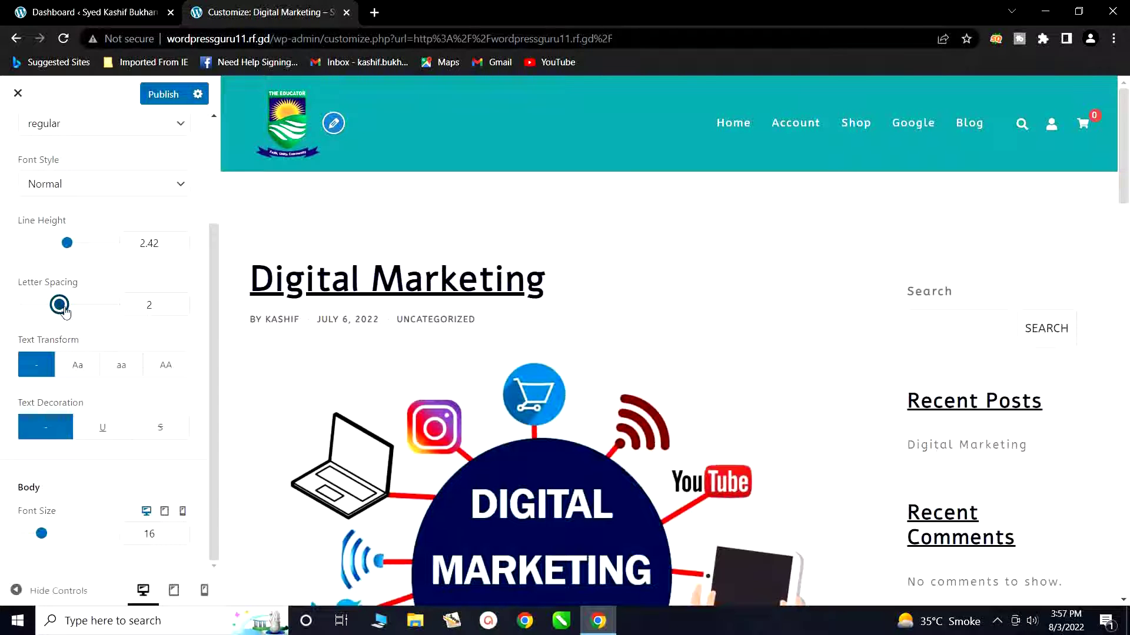
drag(59, 305, 77, 306)
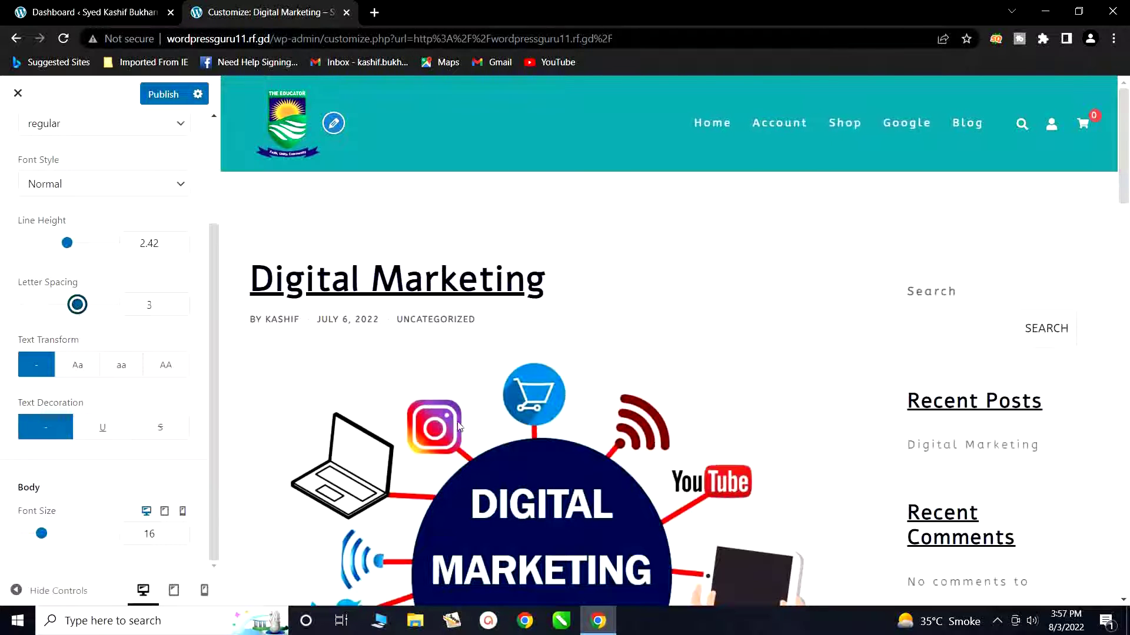
scroll(470, 425, down, 4)
scroll(472, 426, down, 3)
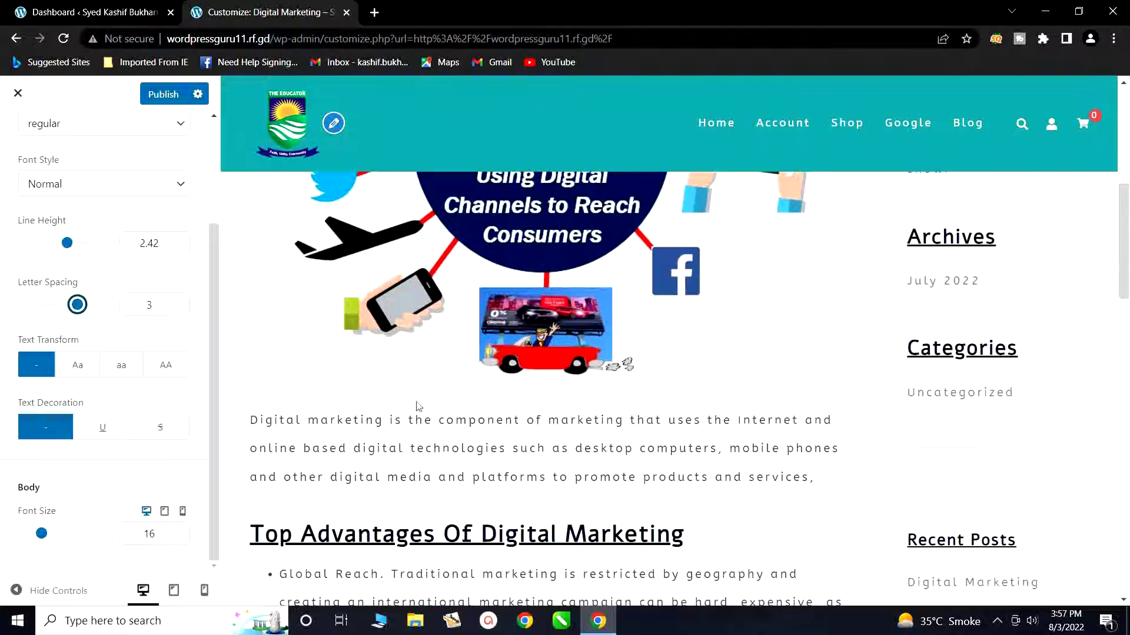
drag(83, 312, 56, 312)
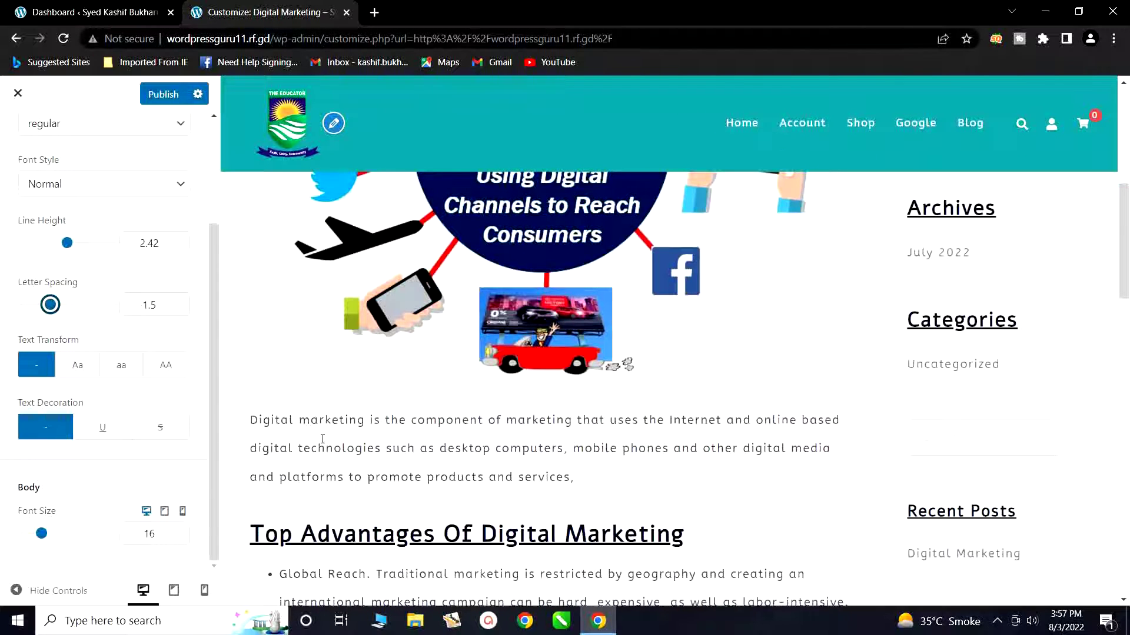
drag(50, 305, 79, 311)
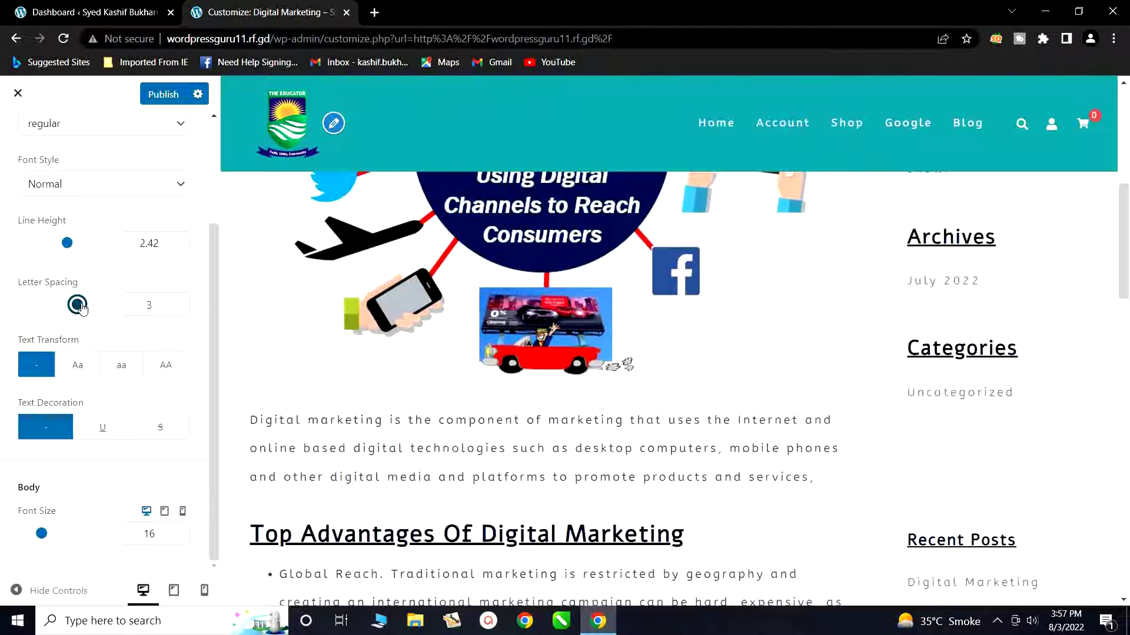
drag(84, 309, 70, 306)
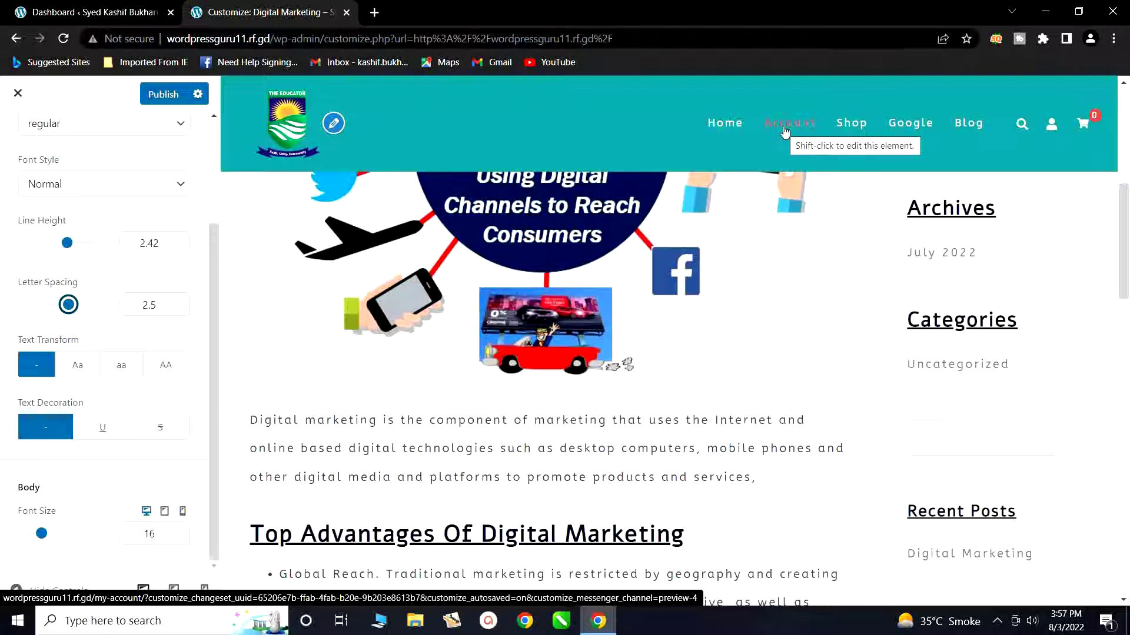
mouse_move(69, 304)
mouse_down()
mouse_move(89, 306)
mouse_move(59, 307)
mouse_up()
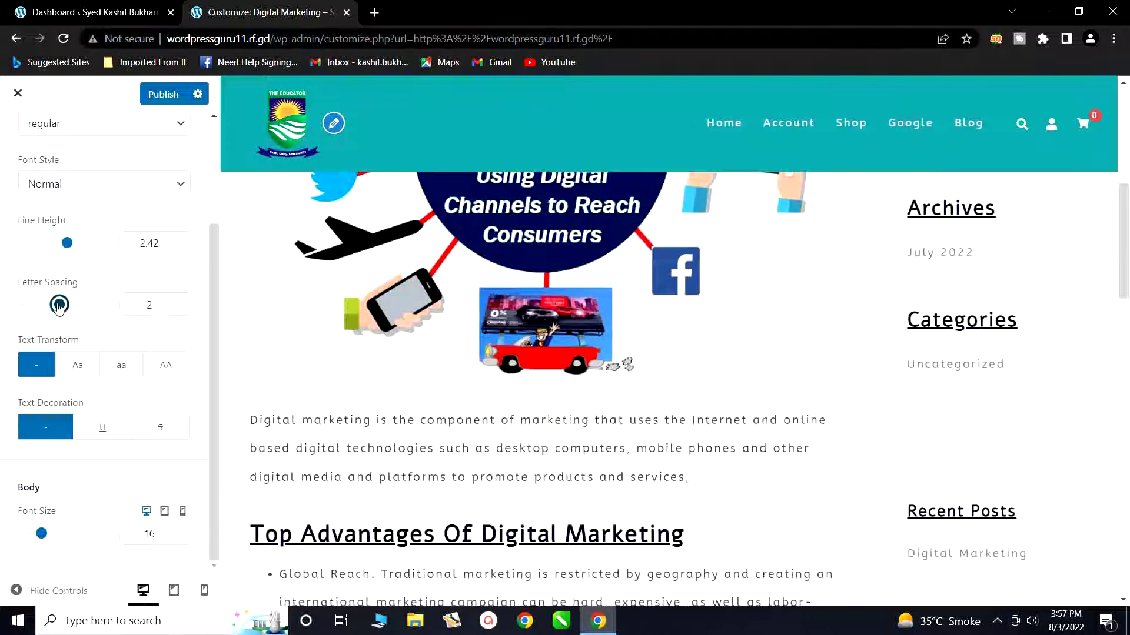
Set the body letter spacing to 3.
click(176, 302)
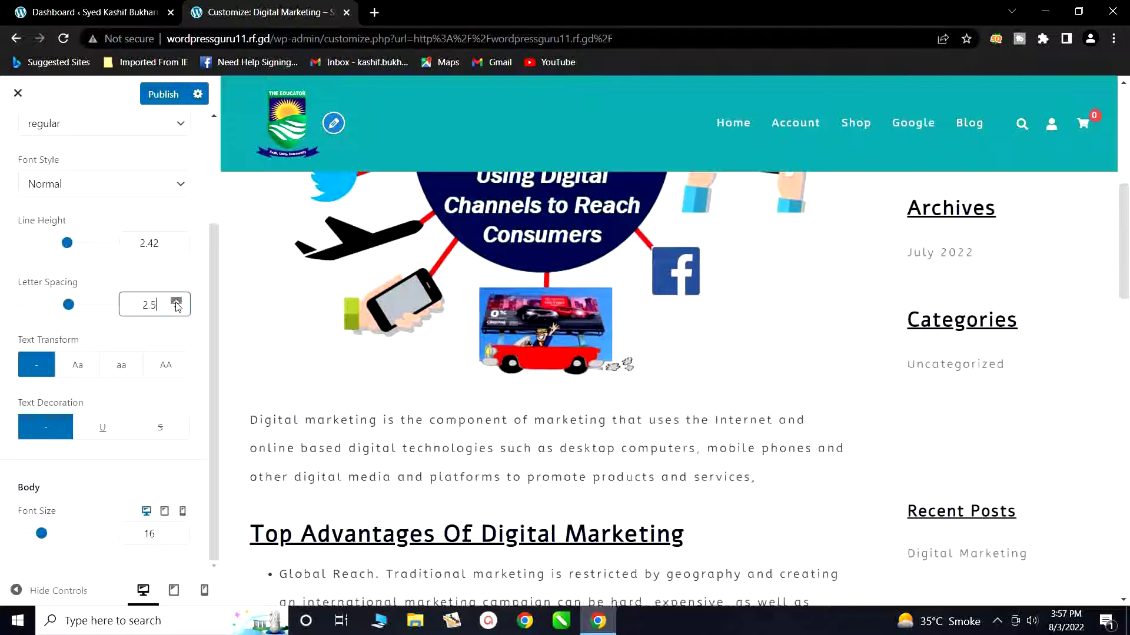
click(177, 303)
click(176, 303)
click(176, 310)
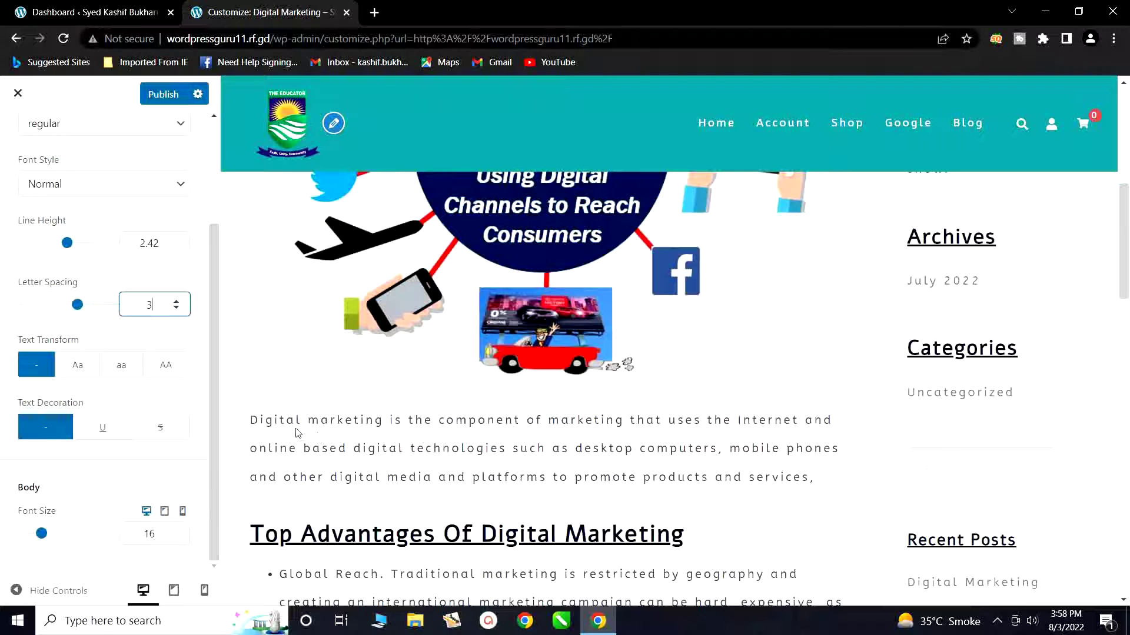
Try the capitalize and lowercase text transforms on the body text, and set the transform to uppercase.
click(79, 368)
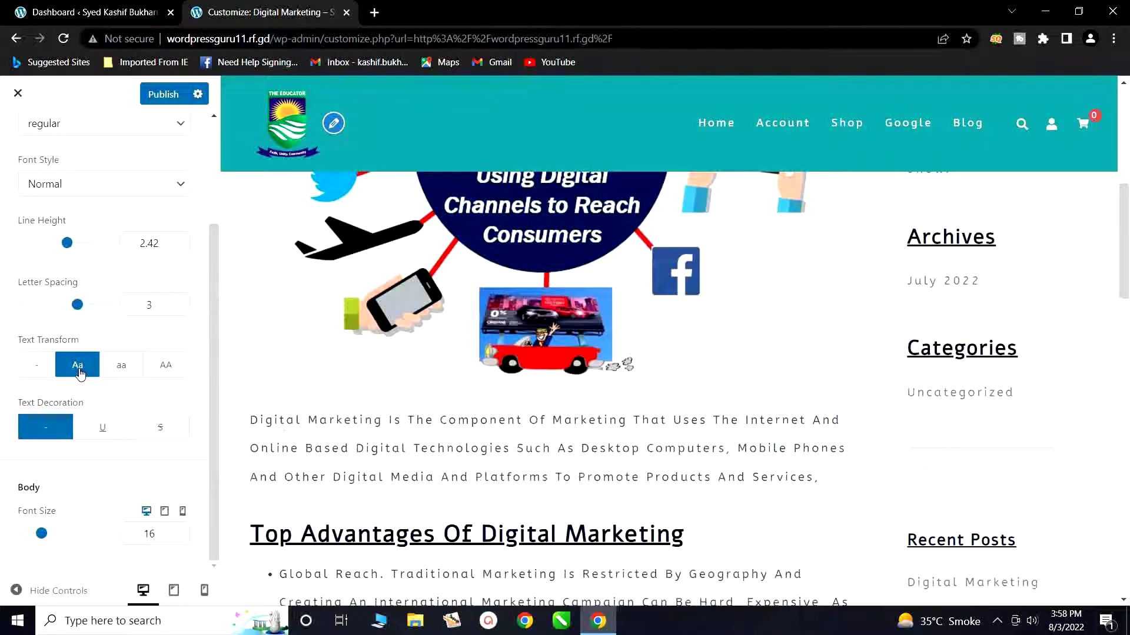
click(118, 370)
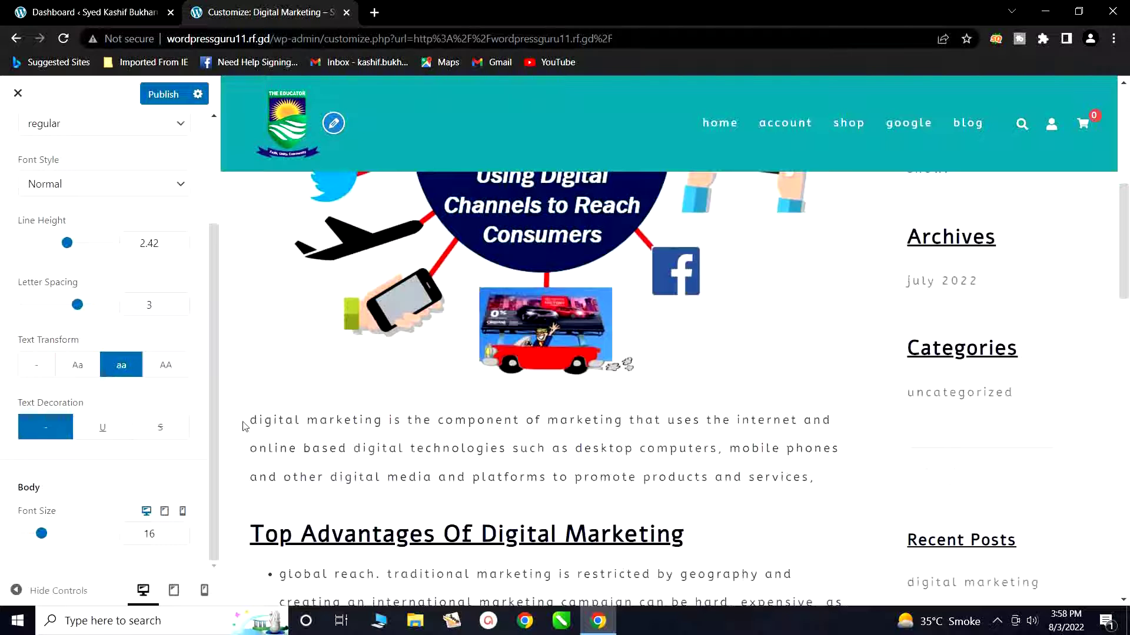
drag(245, 426, 656, 512)
click(643, 498)
click(166, 371)
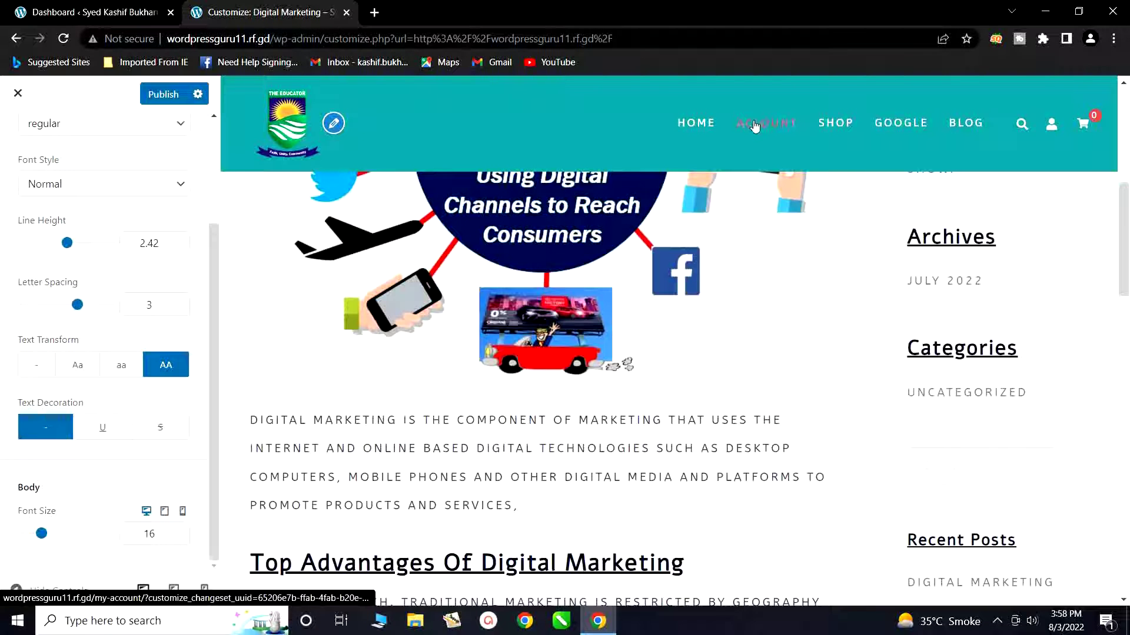
scroll(965, 282, up, 3)
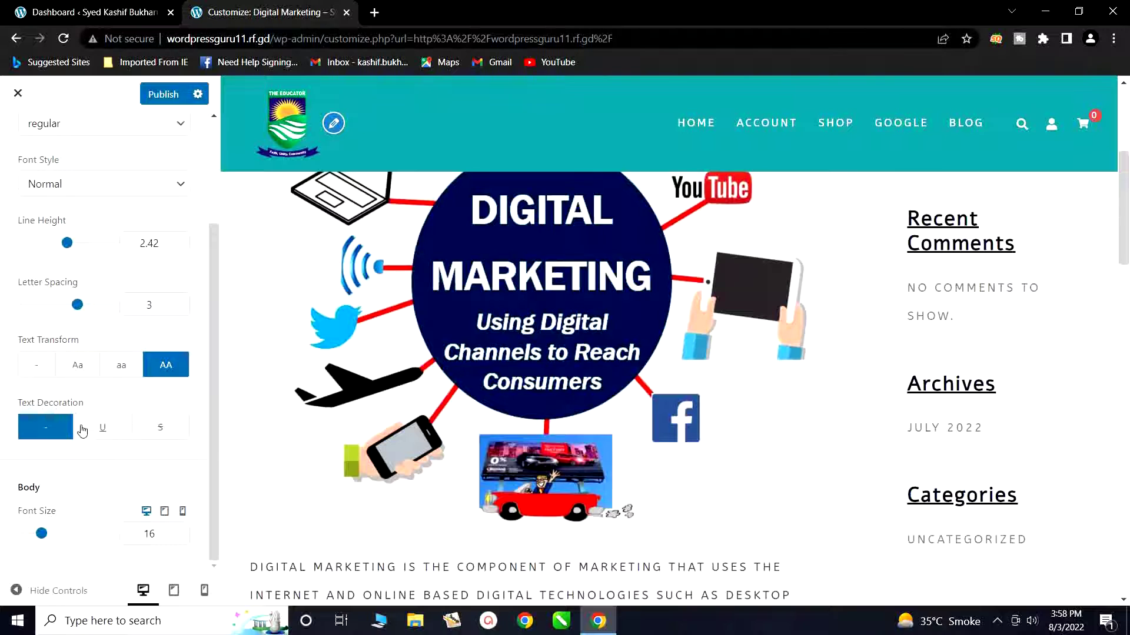
Set the body text decoration to underline and check the paragraphs in the post preview.
click(117, 433)
scroll(415, 477, down, 1)
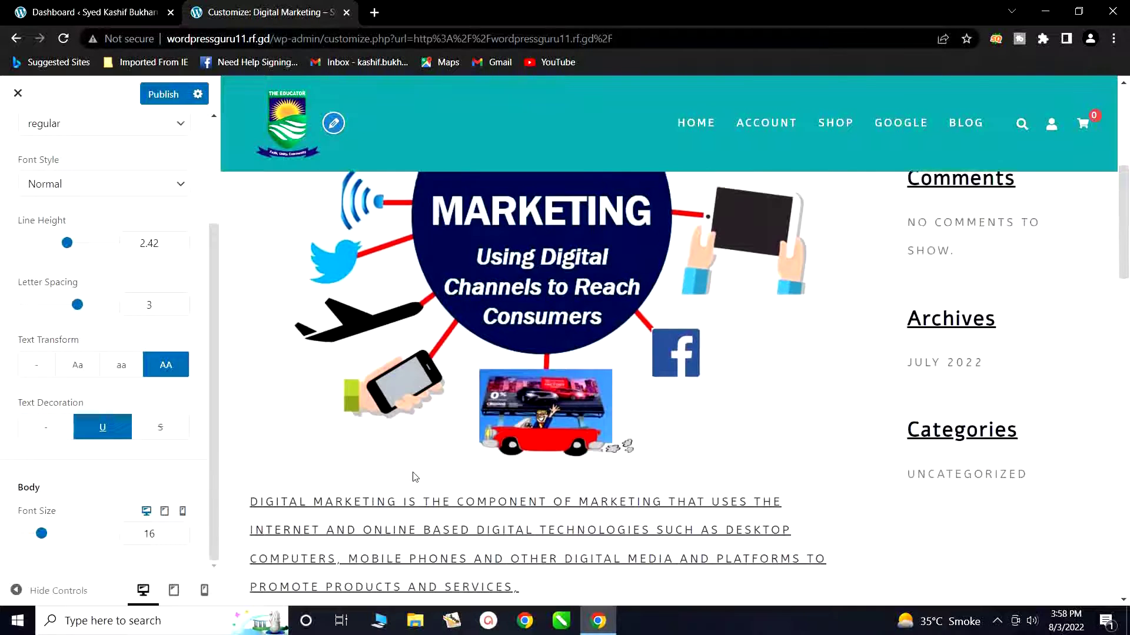
scroll(317, 514, down, 2)
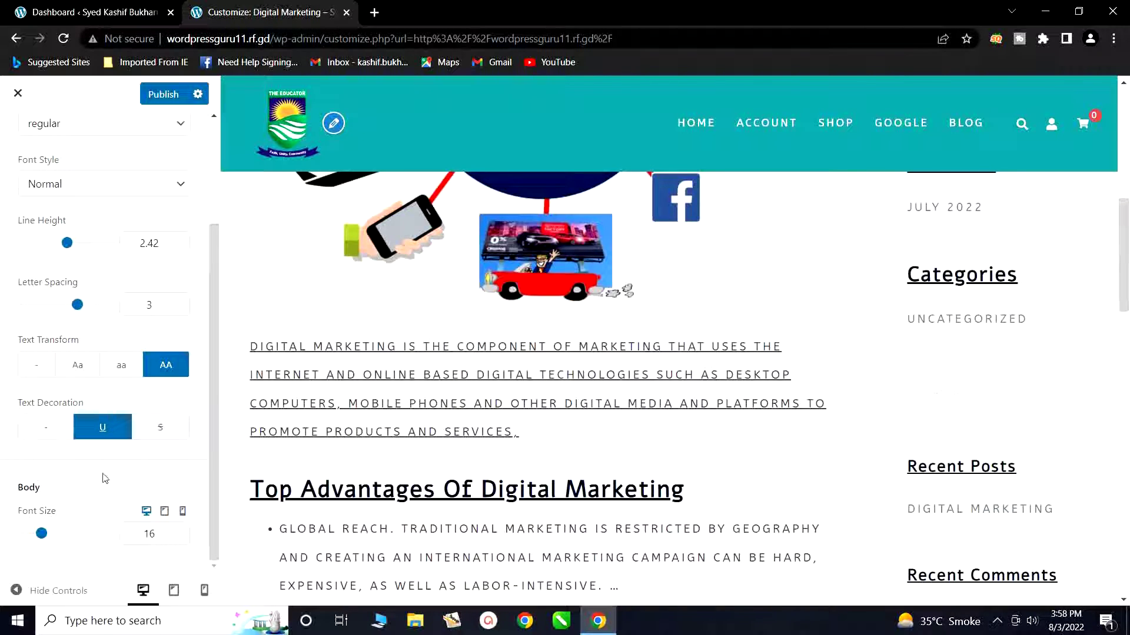
Try a body font size of 23, set it to 15, and return to the Typography overview.
click(42, 534)
drag(43, 536, 63, 538)
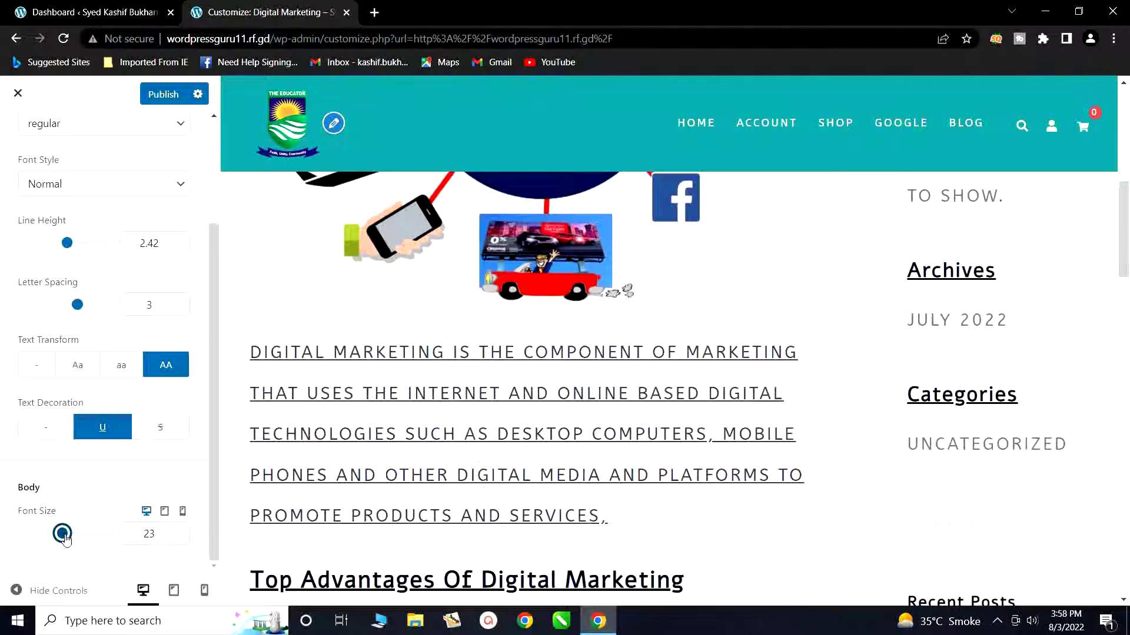
drag(65, 536, 39, 538)
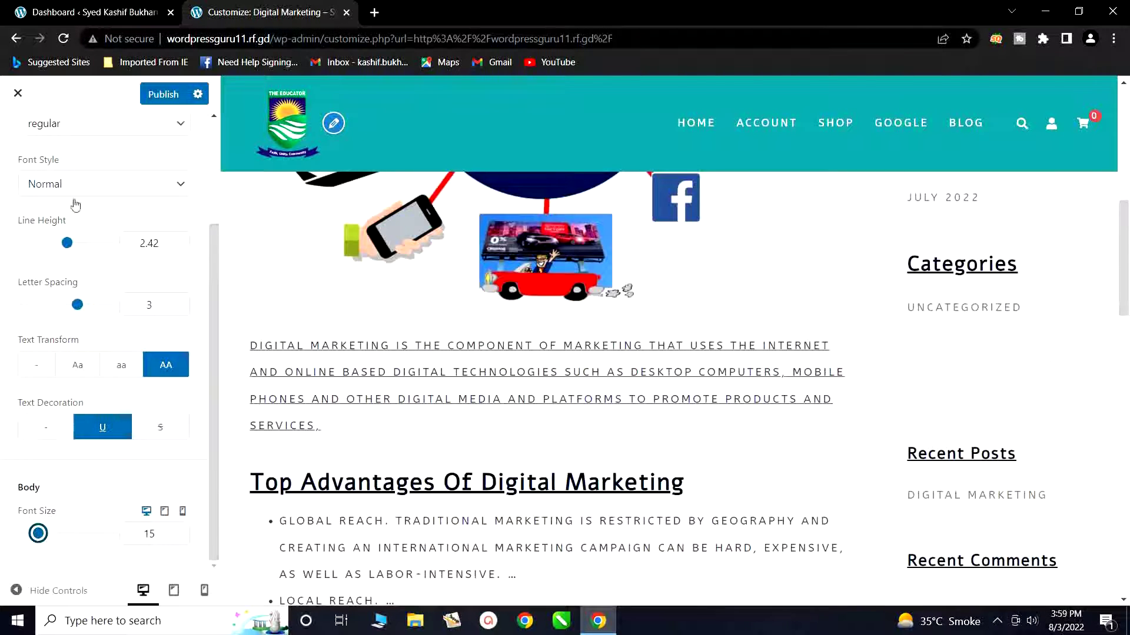
scroll(75, 211, up, 5)
click(16, 141)
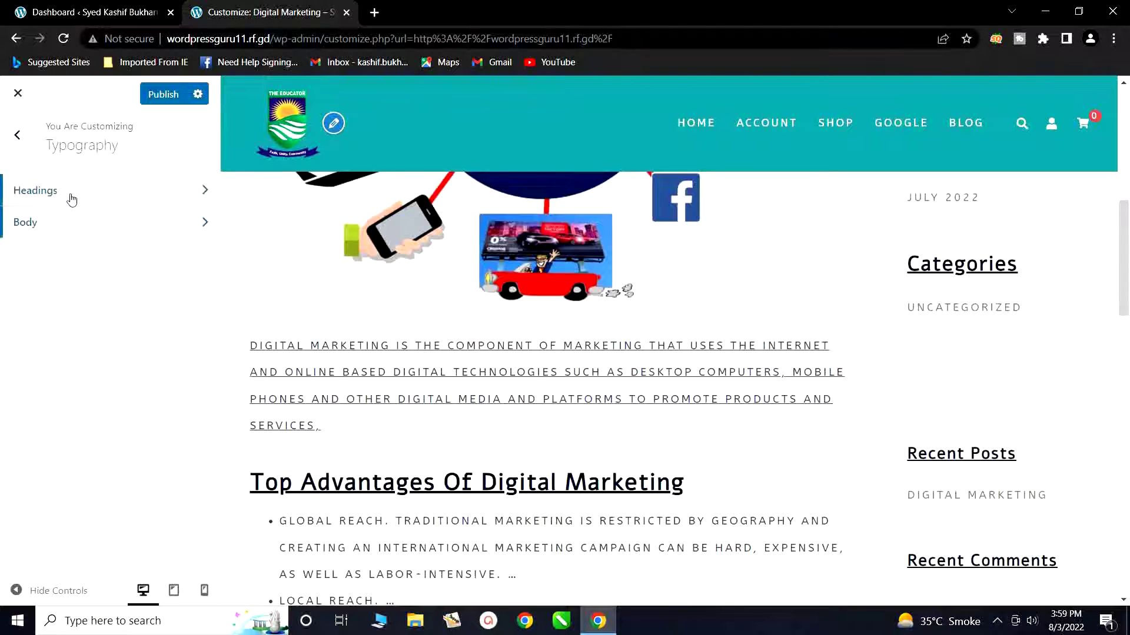
scroll(344, 348, up, 10)
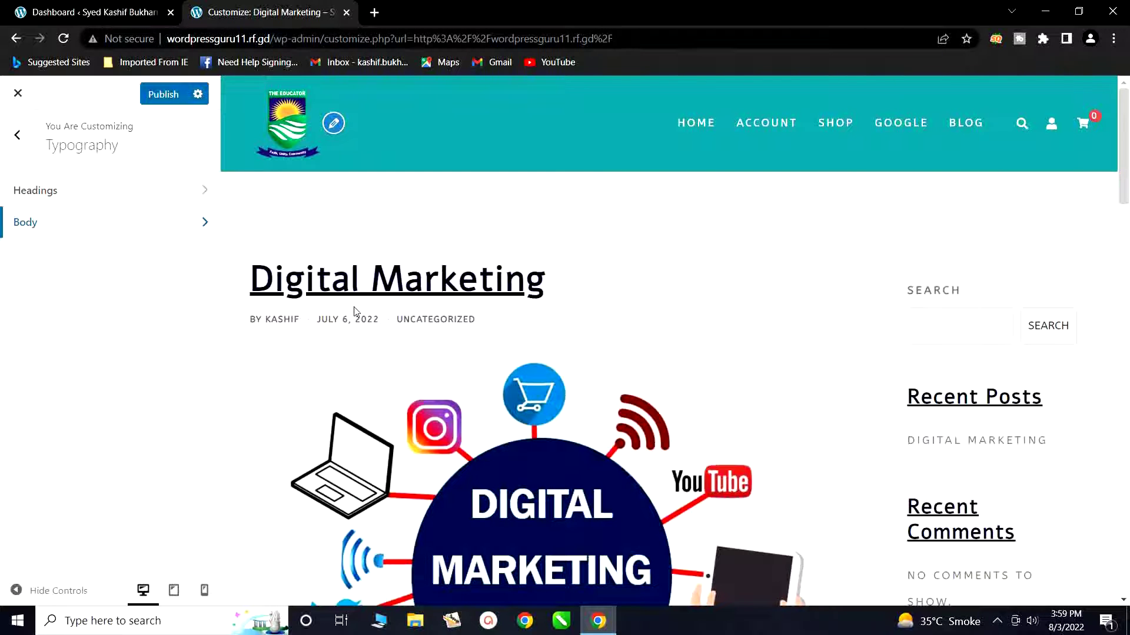
Review the Headings and Body typography settings against the post preview and return to the main customizer list.
scroll(393, 282, down, 12)
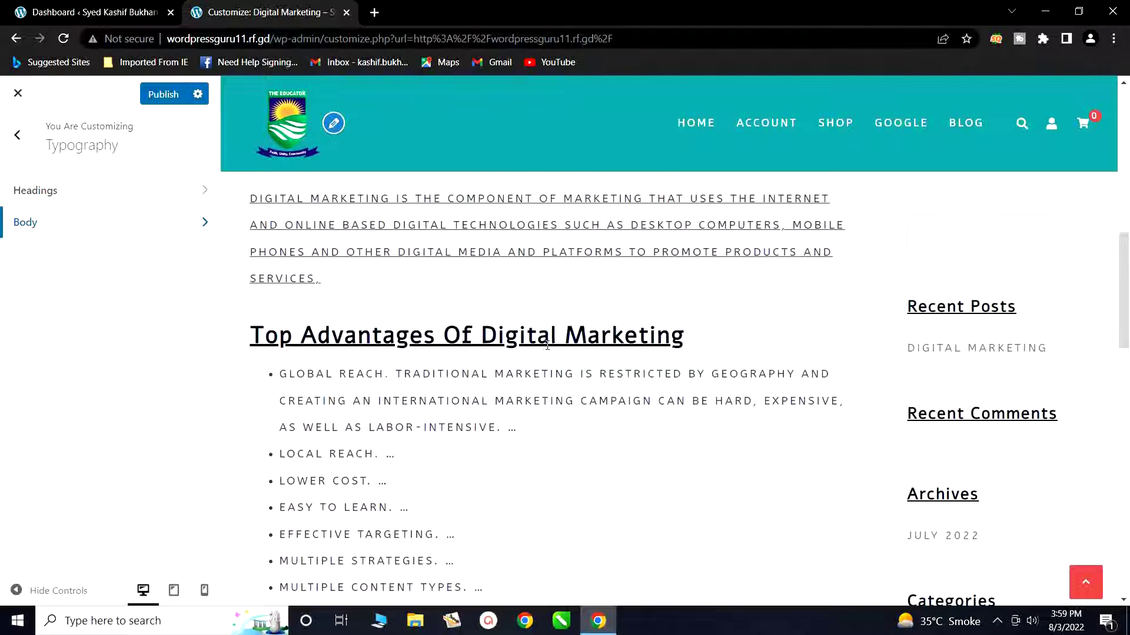
click(184, 196)
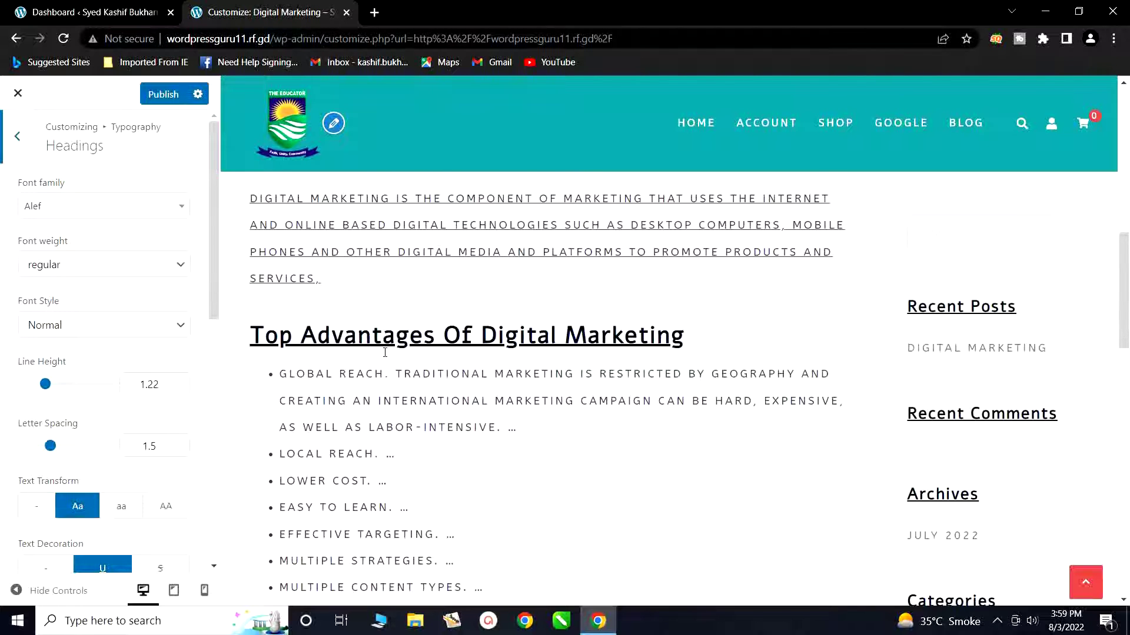
scroll(385, 352, up, 3)
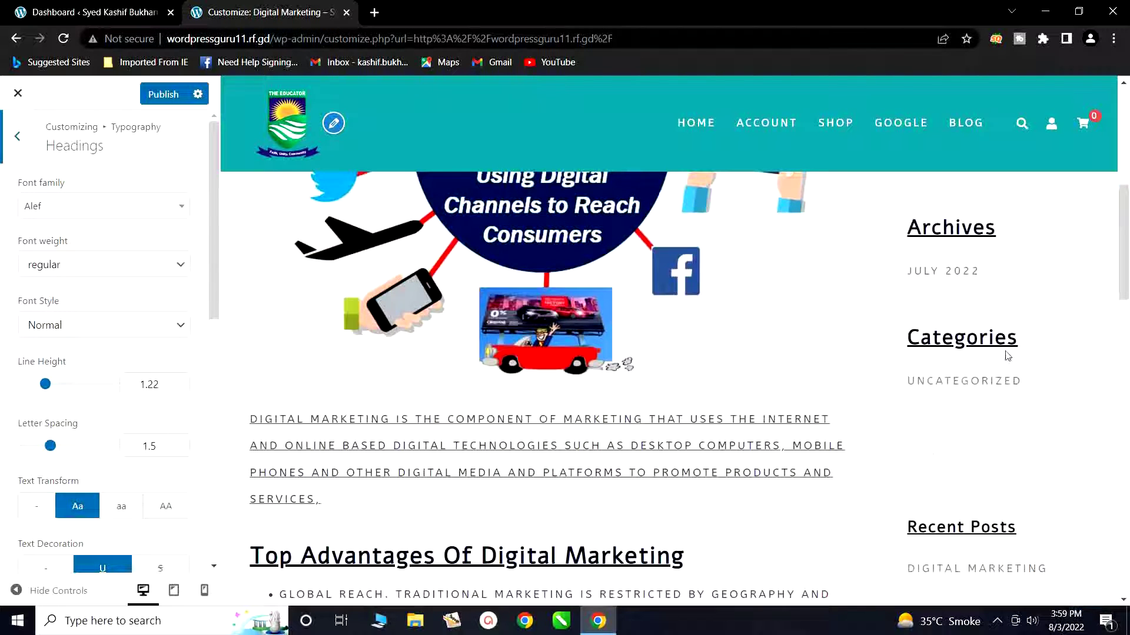
scroll(444, 369, up, 5)
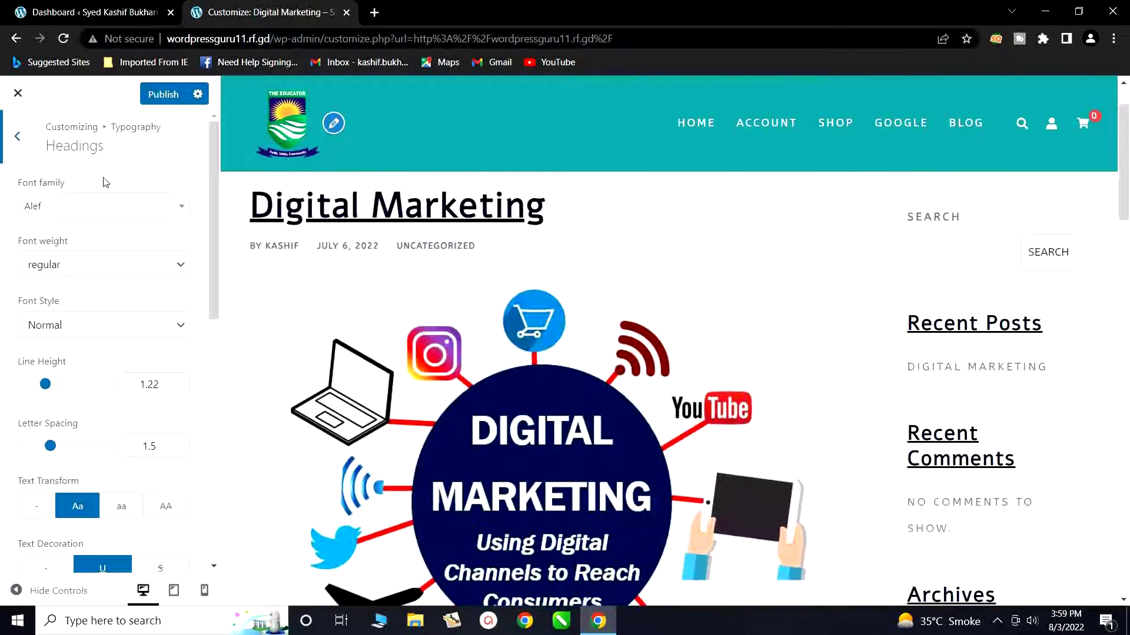
scroll(392, 371, down, 5)
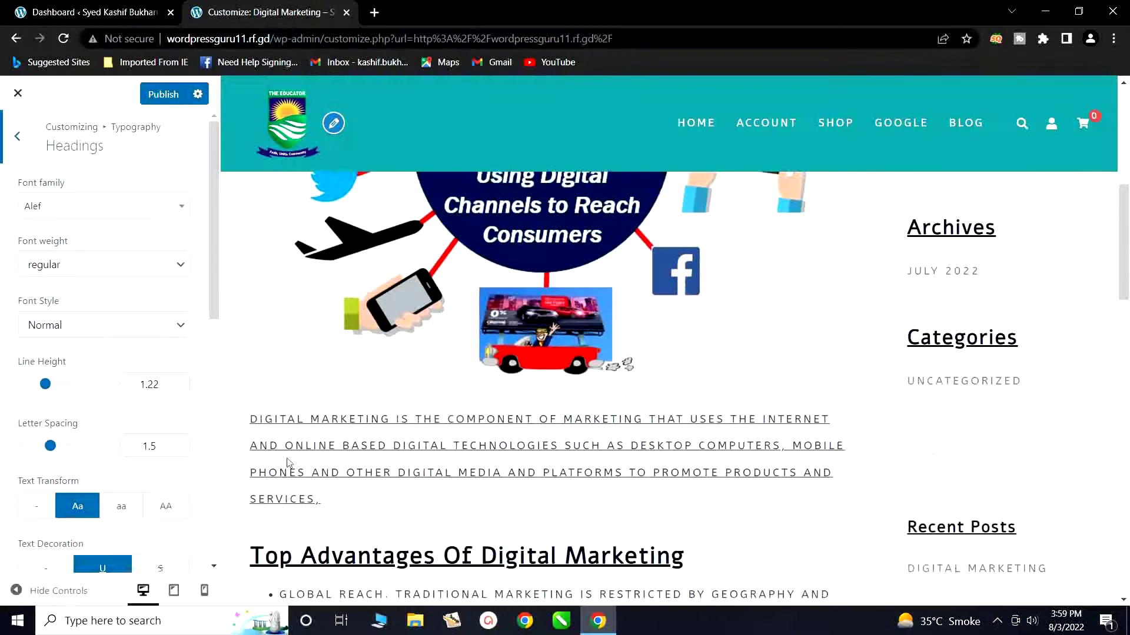
click(16, 140)
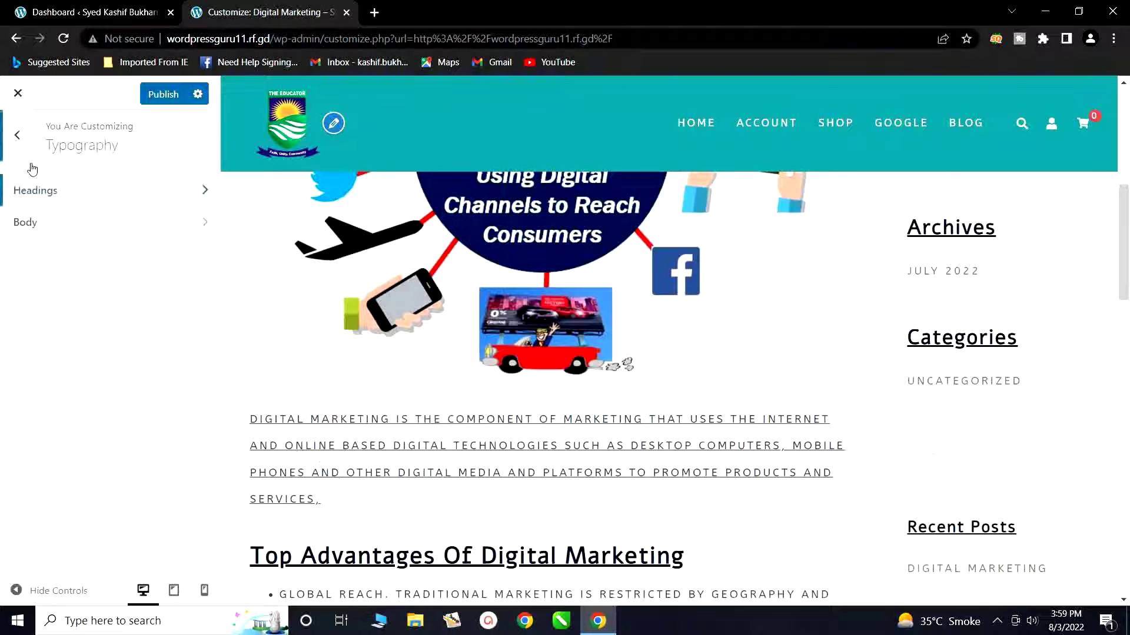
click(25, 222)
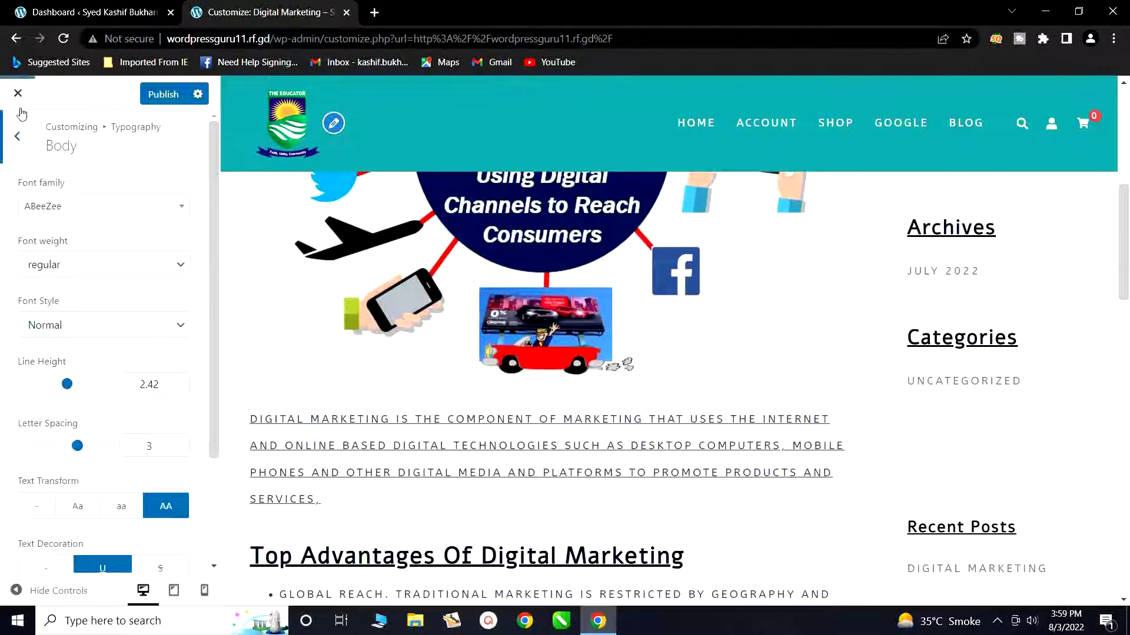
click(23, 139)
click(18, 137)
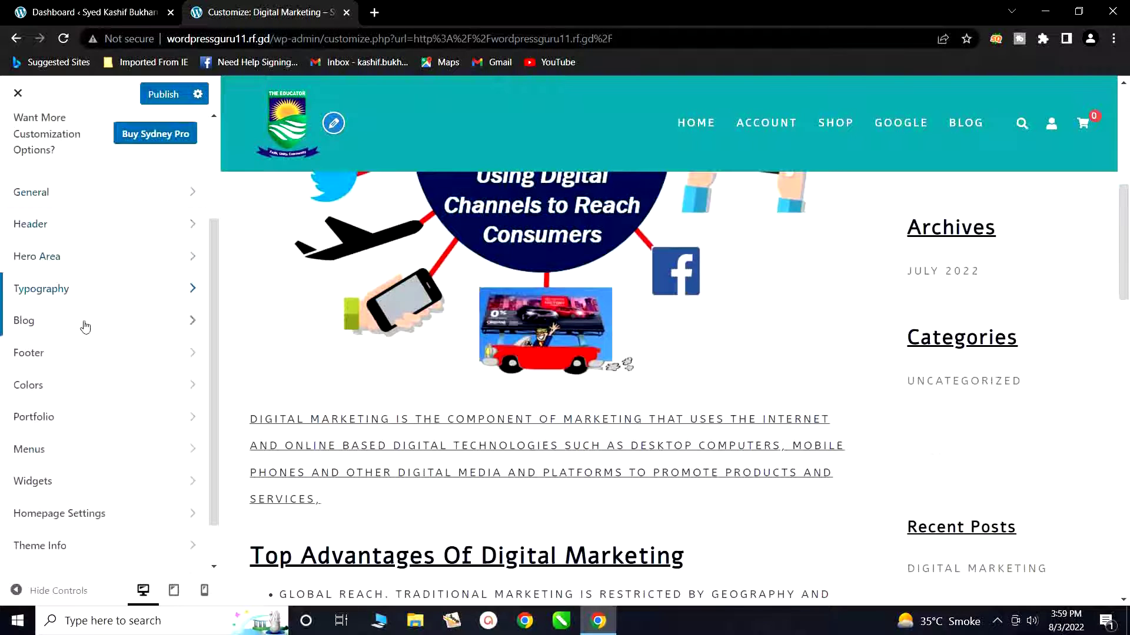
Open the Colors settings and look through the general, link, heading and form field color options.
click(50, 393)
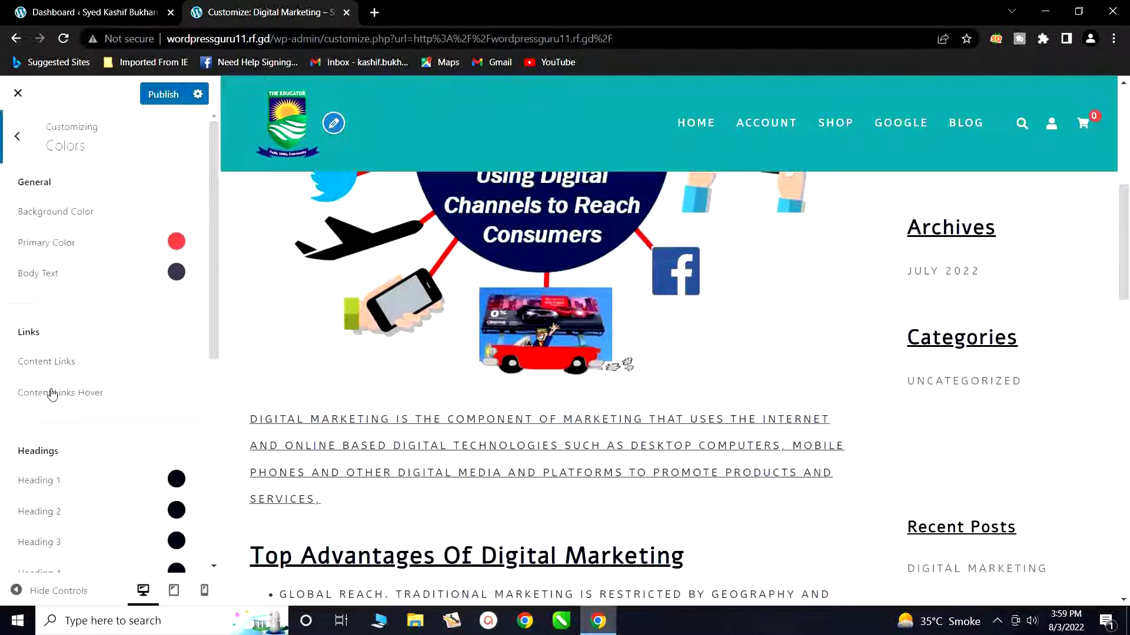
scroll(331, 366, up, 8)
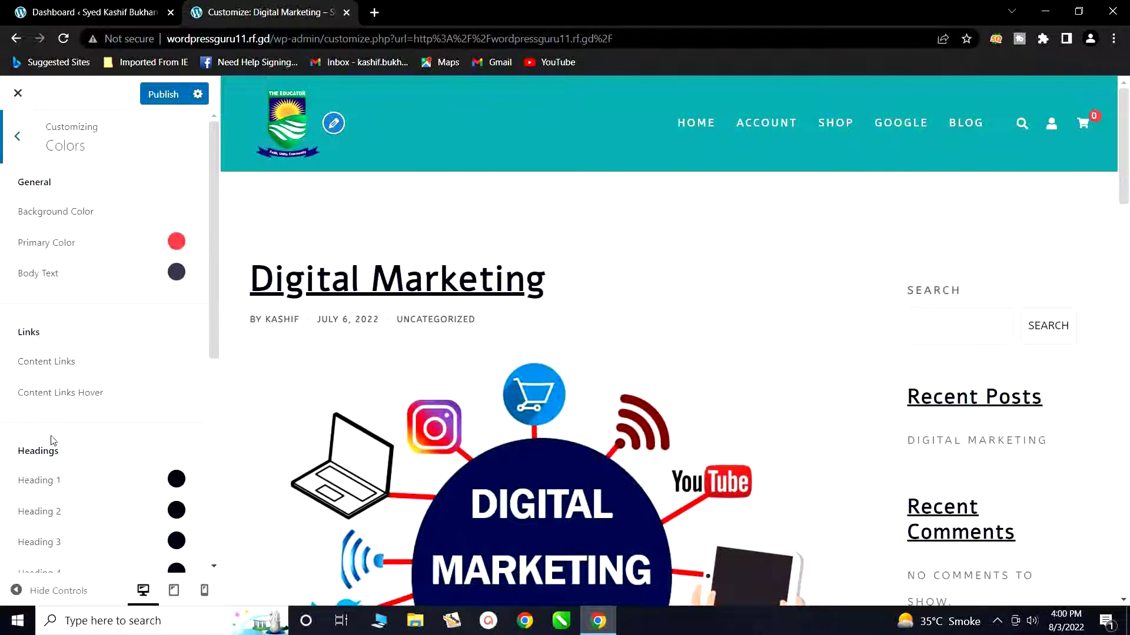
scroll(51, 442, down, 5)
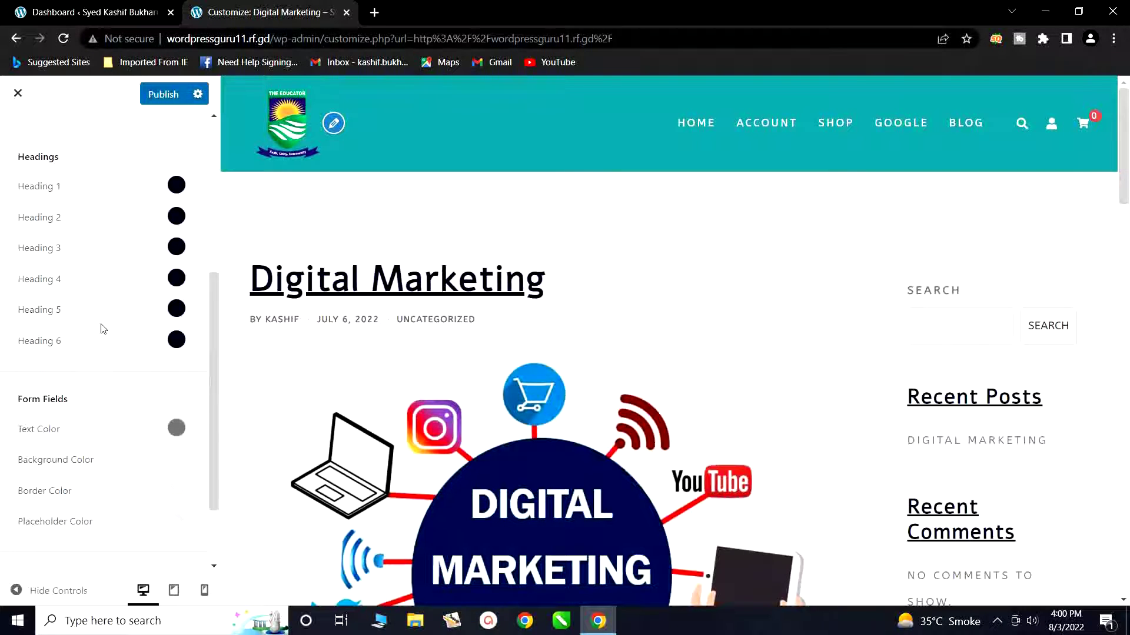
scroll(104, 329, up, 5)
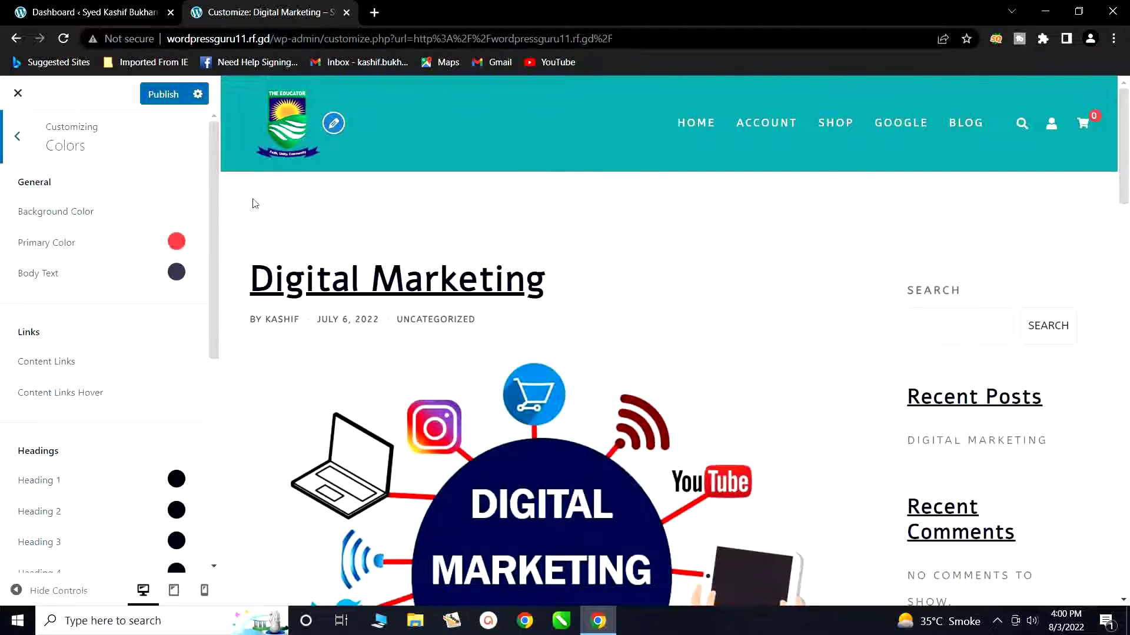
Try green #81d742 as the general background color and check it in the preview down to the footer.
click(180, 217)
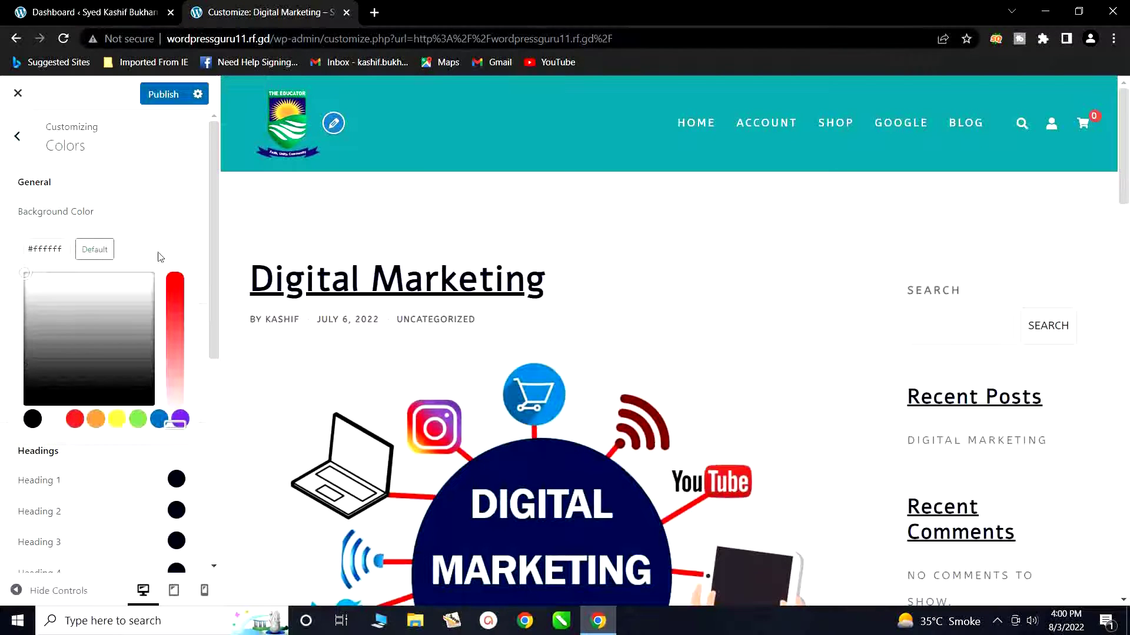
click(137, 419)
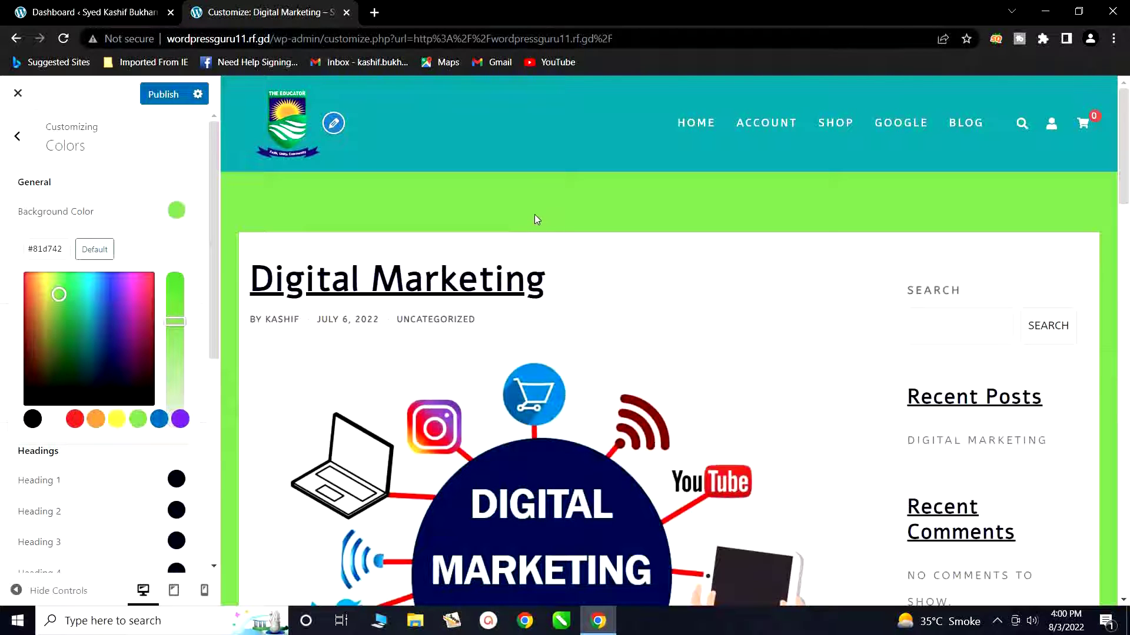
scroll(557, 295, down, 5)
scroll(558, 297, down, 20)
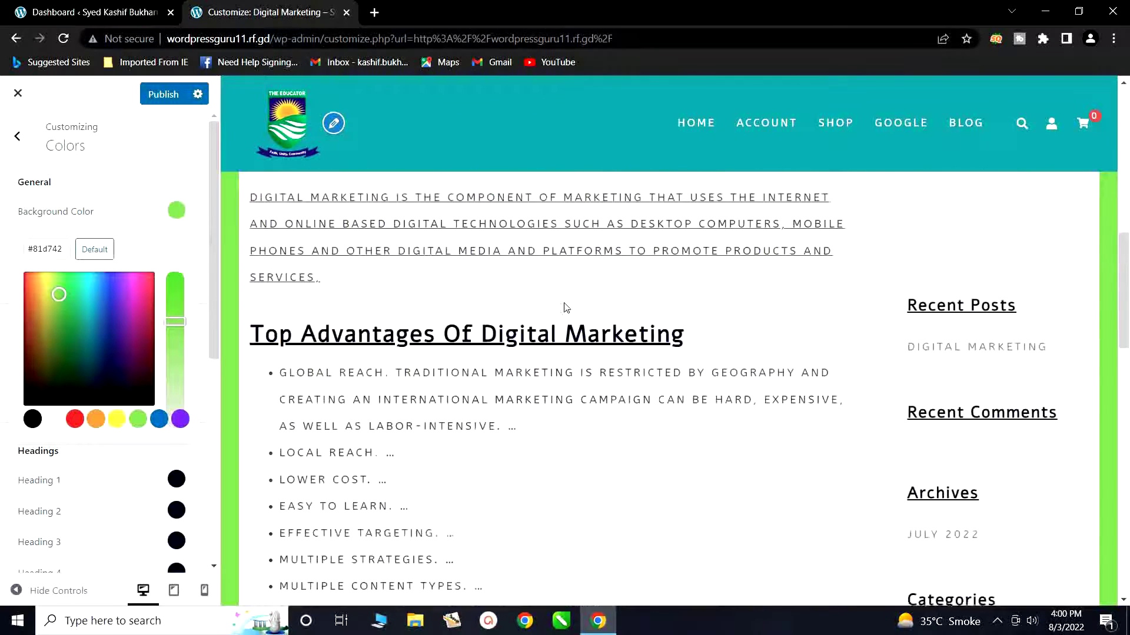
scroll(563, 311, down, 3)
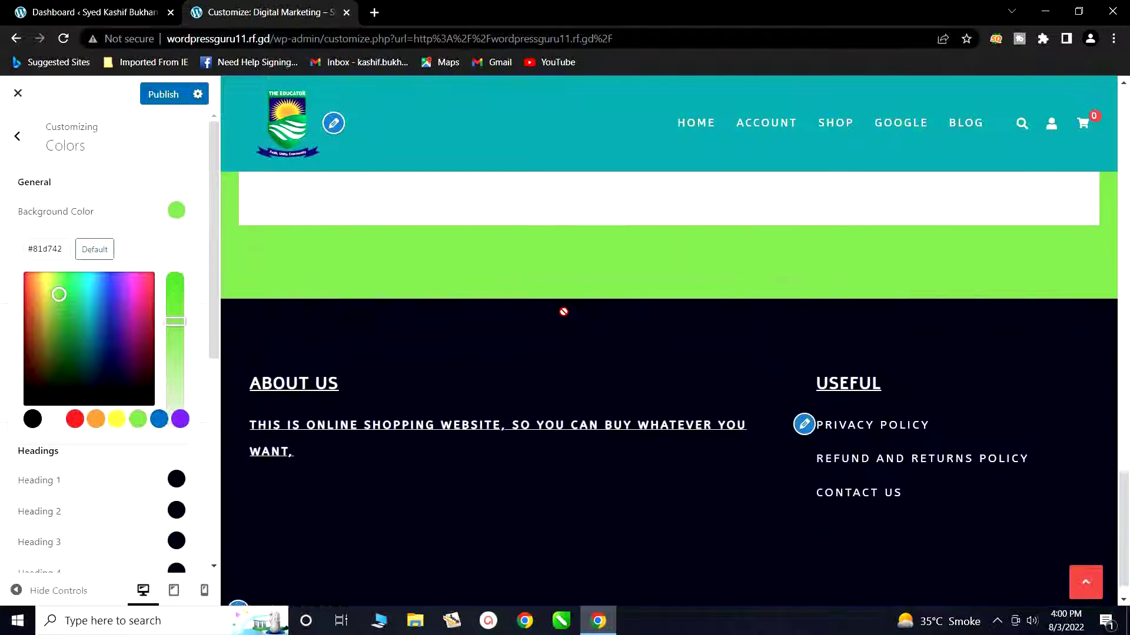
scroll(563, 310, up, 20)
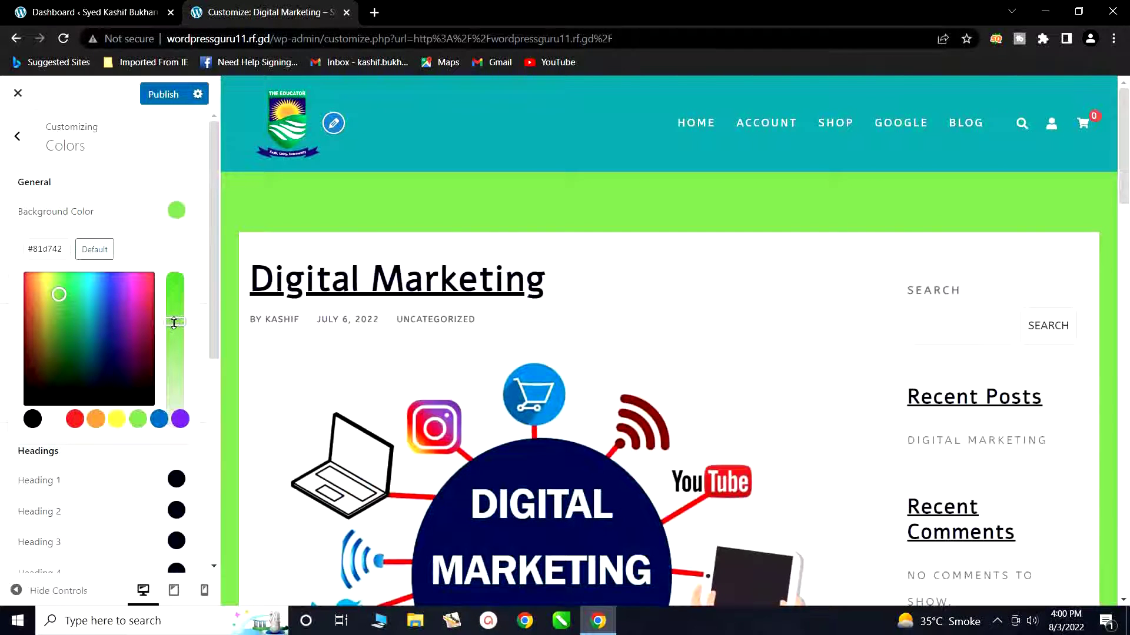
Try a more saturated green, #67d622, as the general background color.
mouse_move(174, 322)
mouse_down()
mouse_move(177, 287)
mouse_move(172, 385)
mouse_move(178, 305)
mouse_up()
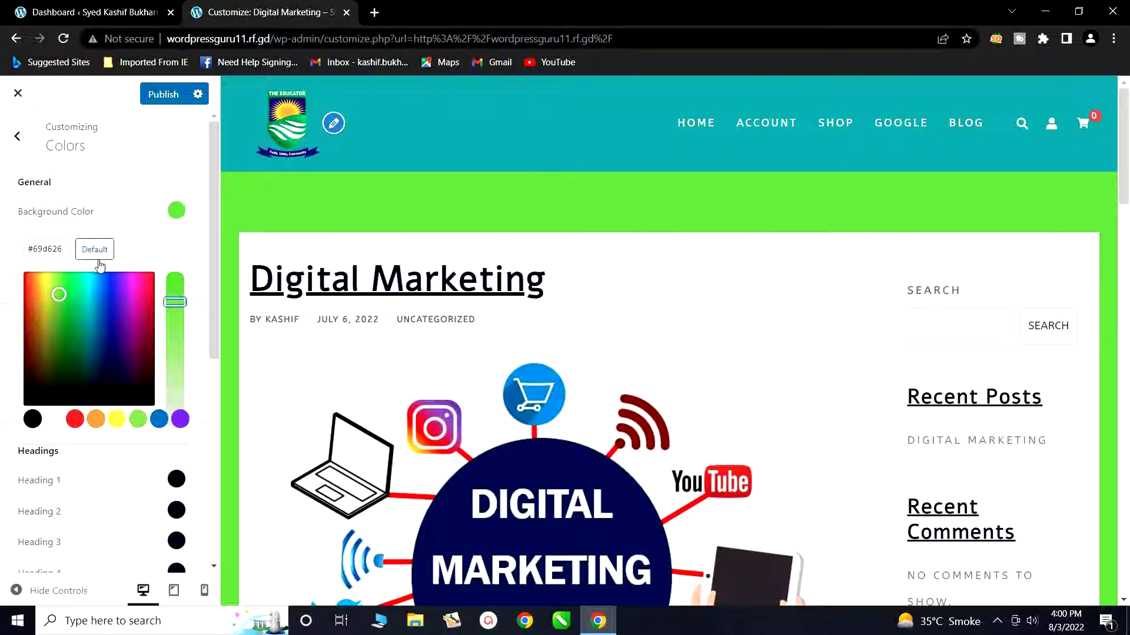
mouse_move(174, 300)
mouse_down()
mouse_move(176, 282)
mouse_move(176, 298)
mouse_up()
click(1043, 40)
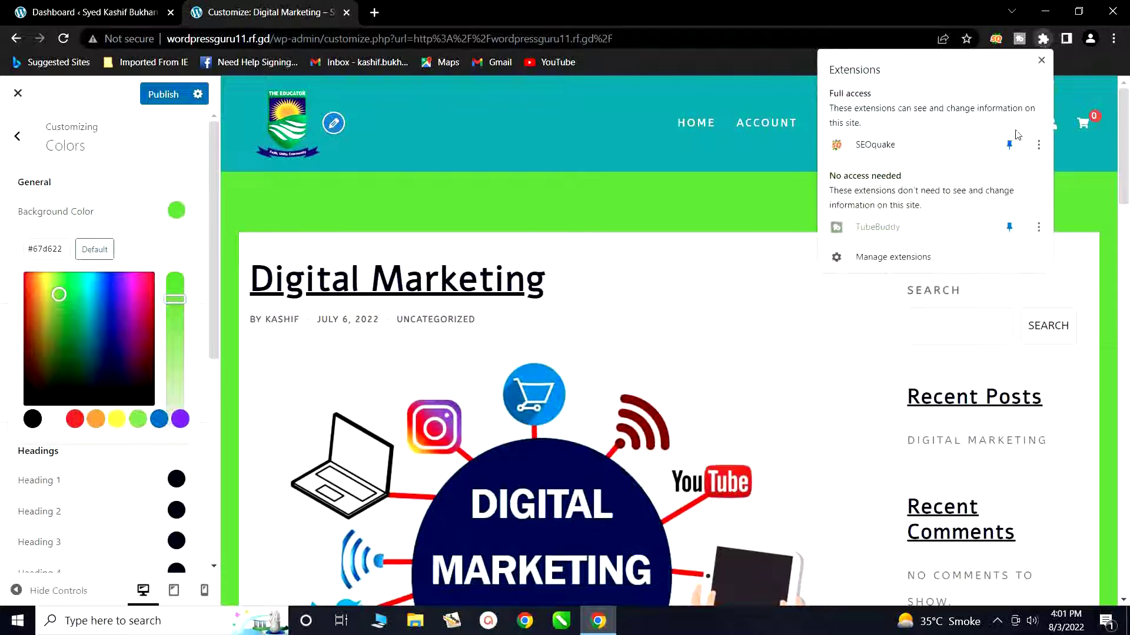
click(741, 280)
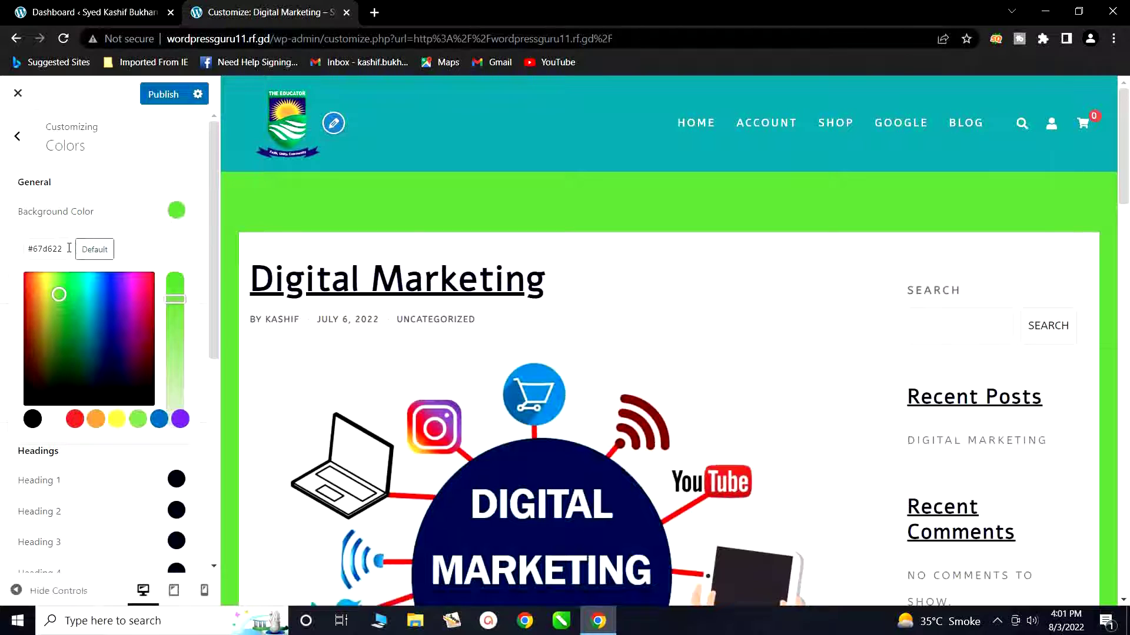
Set the general background color back to white and close its color picker.
drag(65, 249, 26, 249)
click(177, 210)
click(176, 210)
click(54, 419)
click(157, 223)
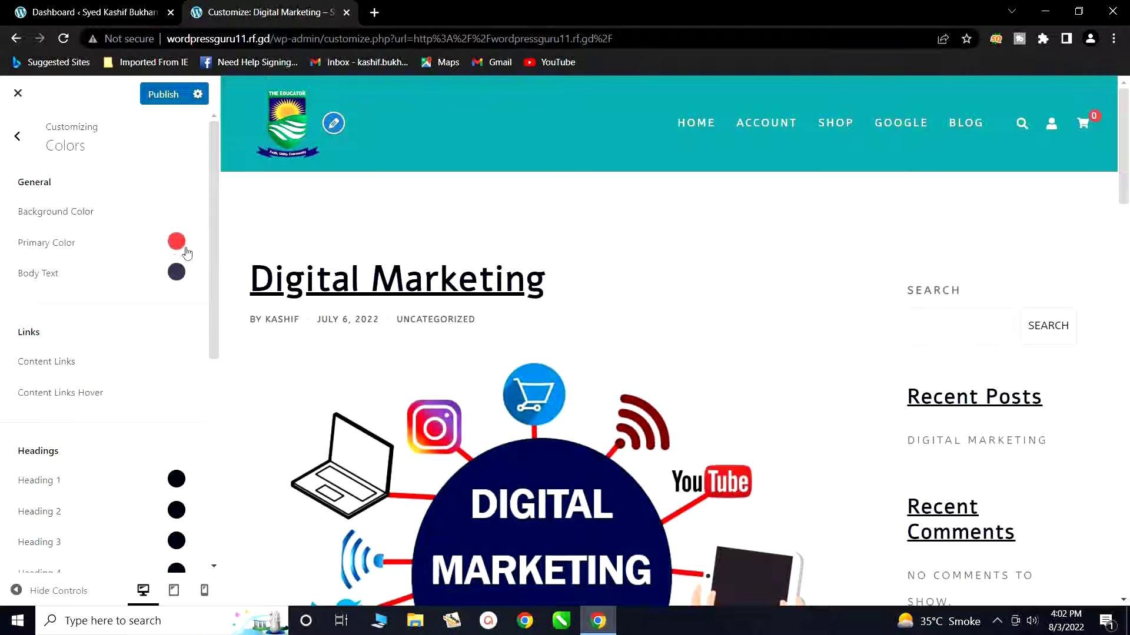
Set the primary color to green #81d742, checking the links and scroll-up button near the comment form.
scroll(979, 374, down, 15)
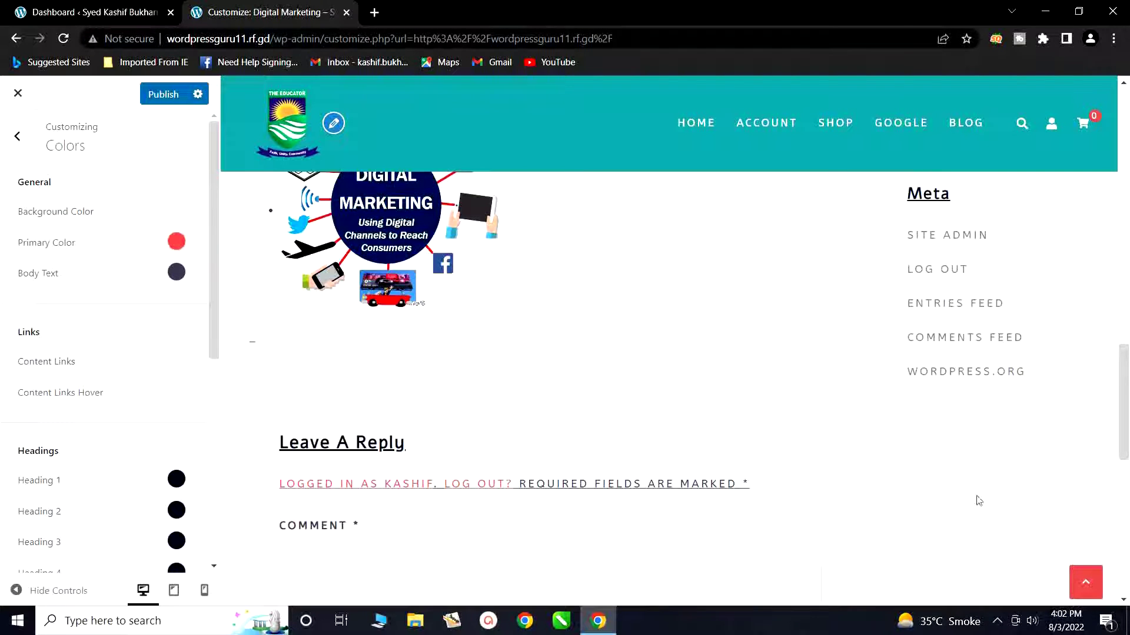
click(176, 242)
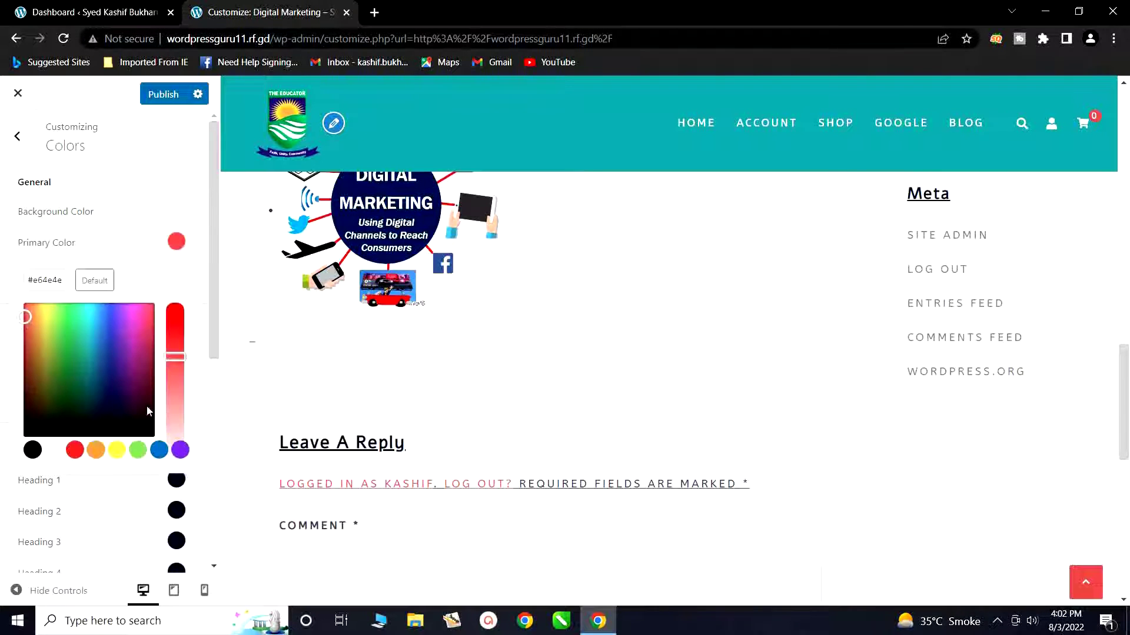
click(137, 450)
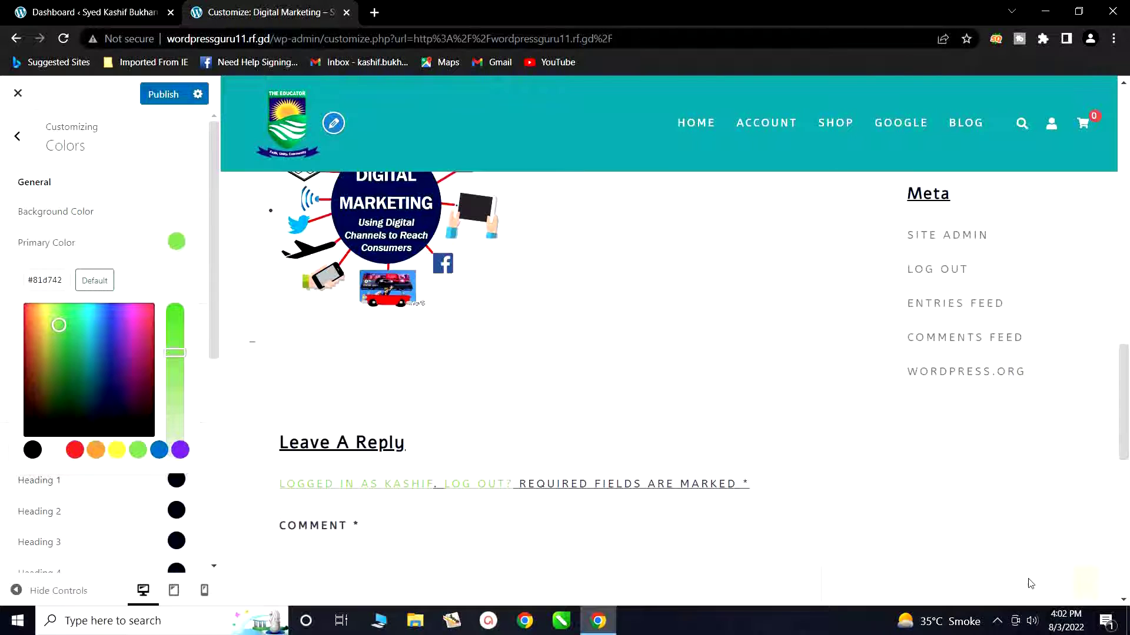
click(156, 242)
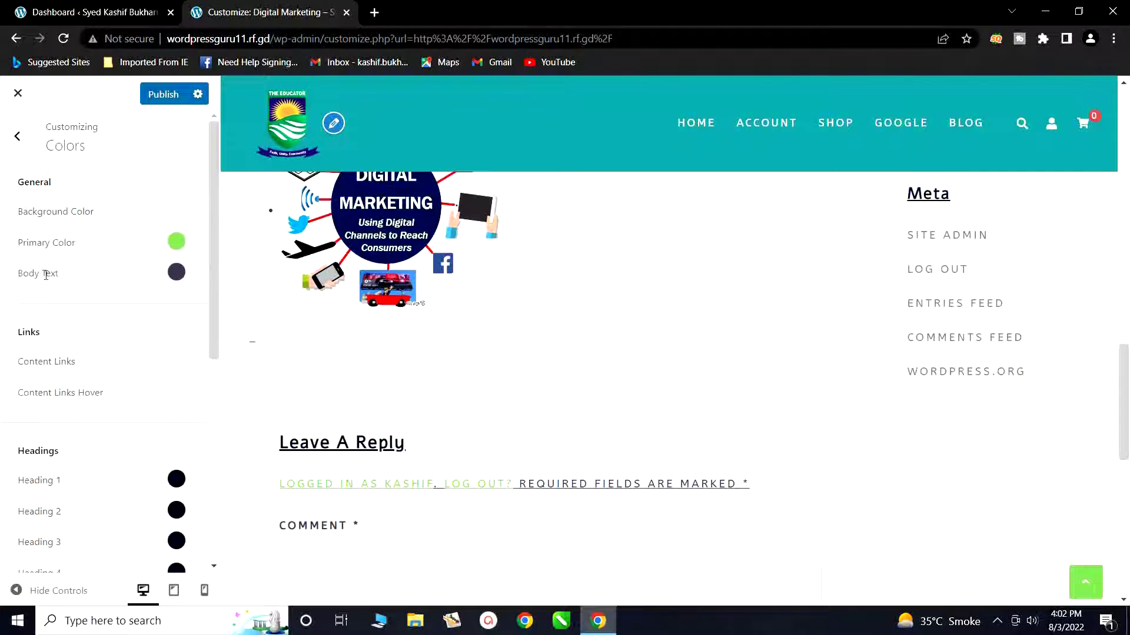
Set the body text color to the red preset #dd3333, check it in the post, and raise its saturation to full.
click(177, 274)
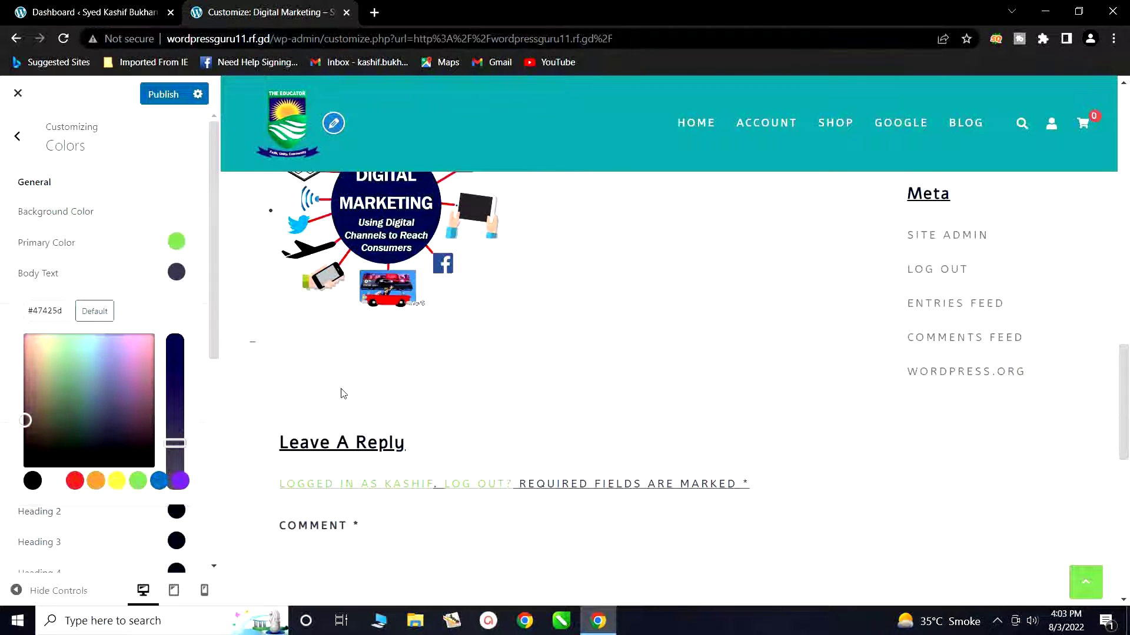
scroll(343, 394, up, 6)
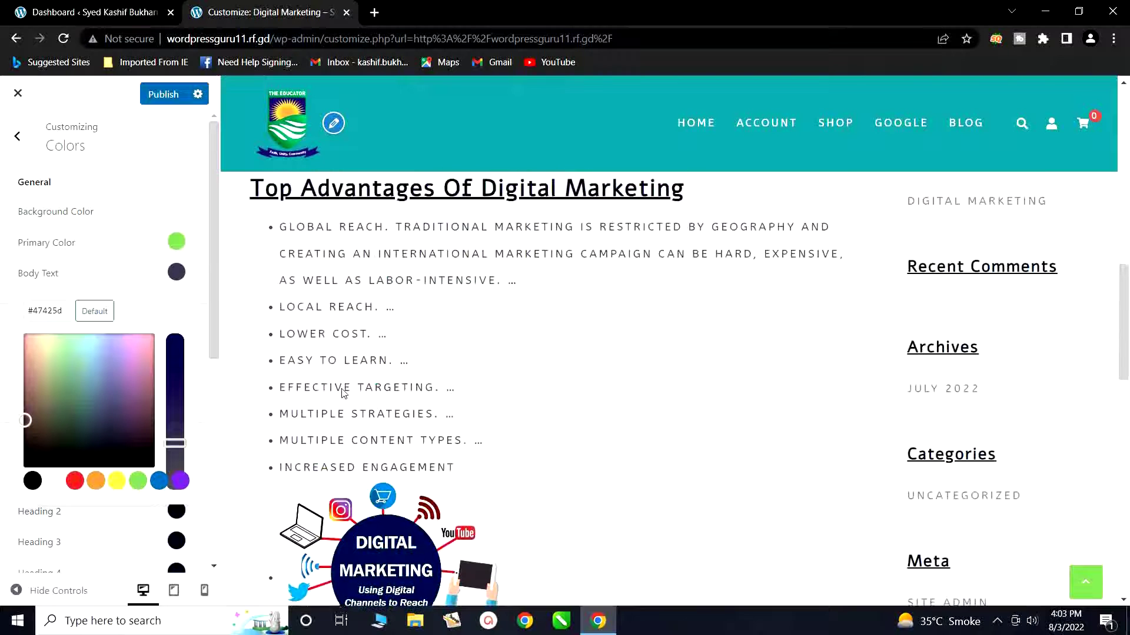
click(78, 483)
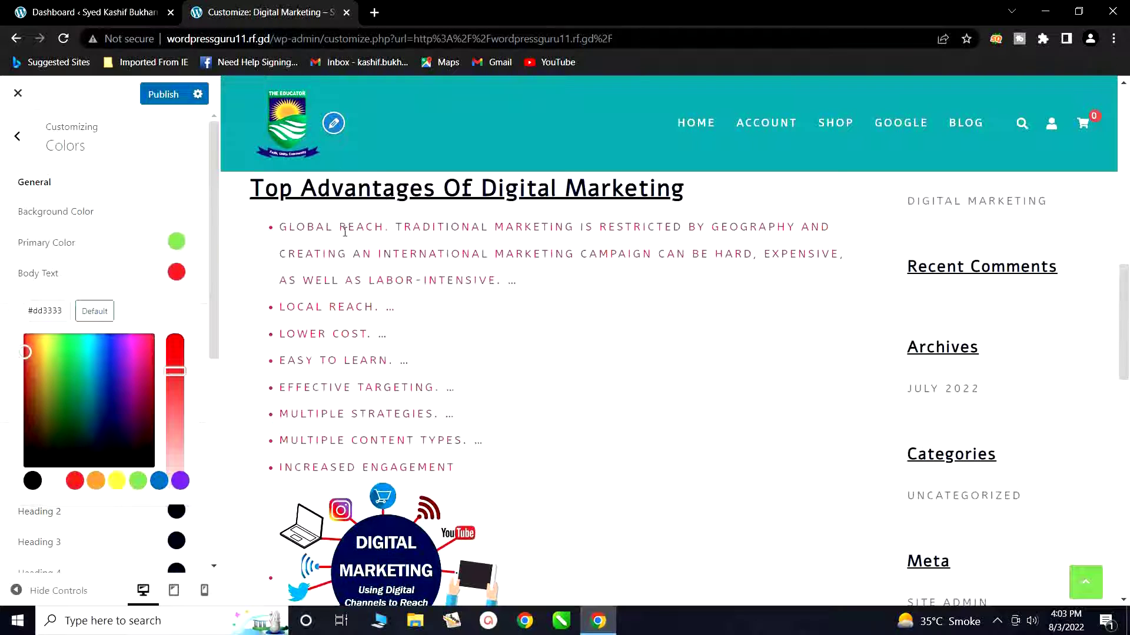
scroll(346, 322, up, 6)
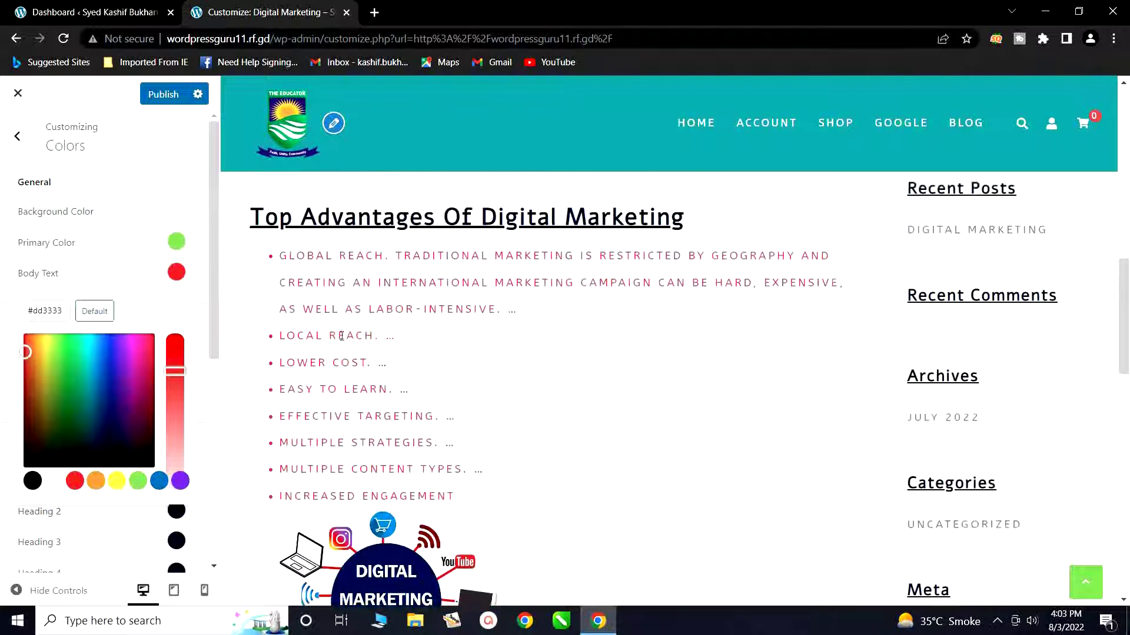
scroll(341, 335, down, 3)
scroll(342, 338, up, 6)
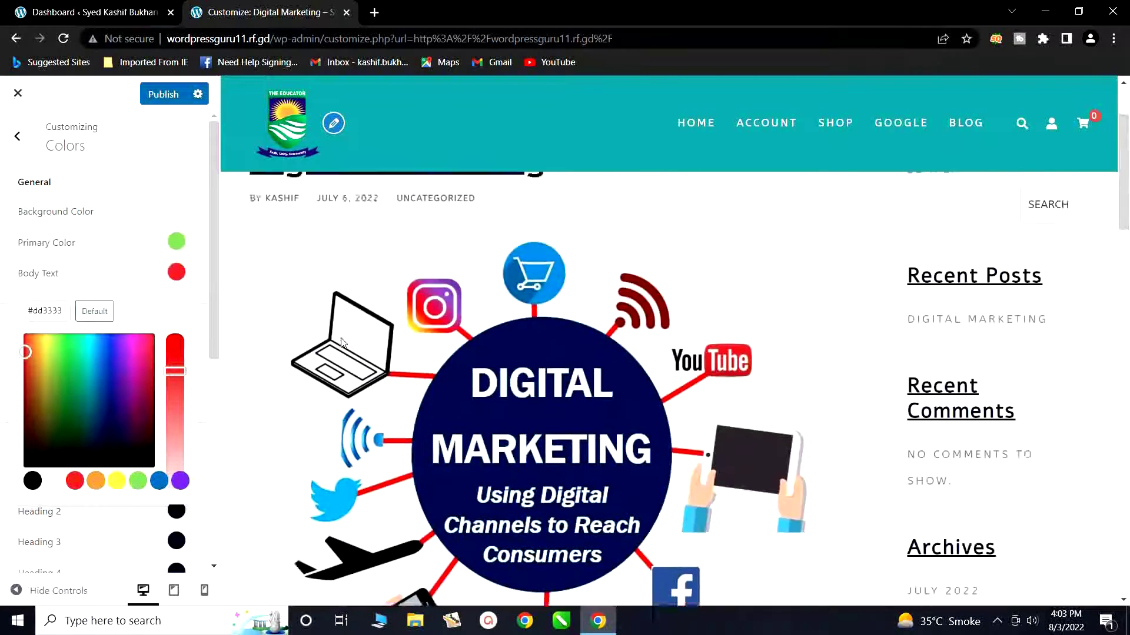
scroll(342, 341, down, 6)
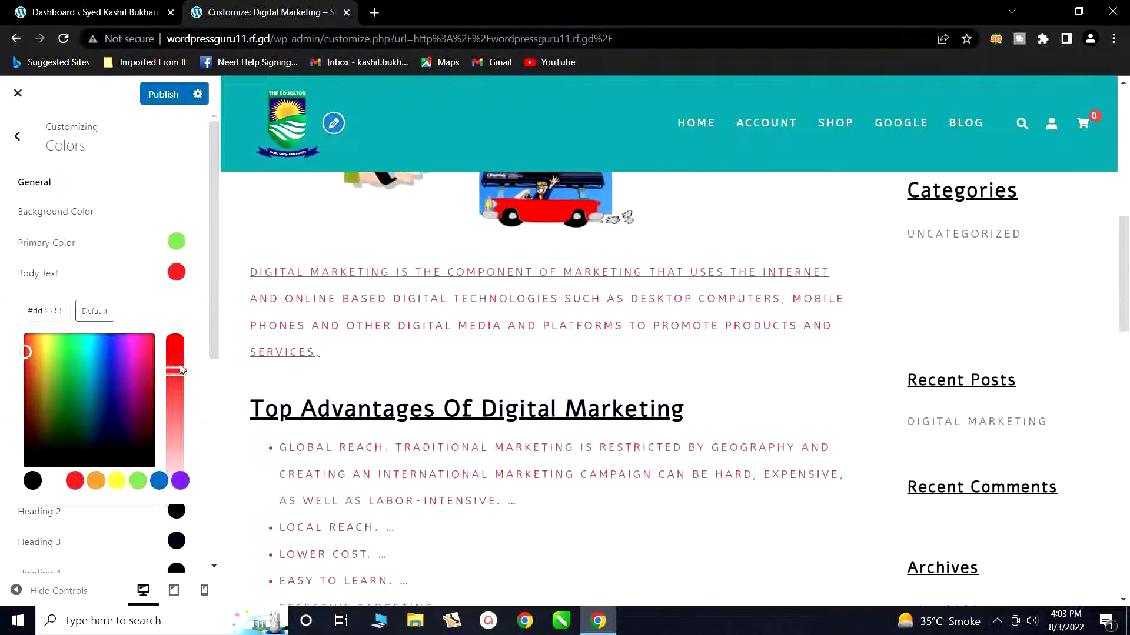
drag(175, 370, 173, 334)
click(200, 281)
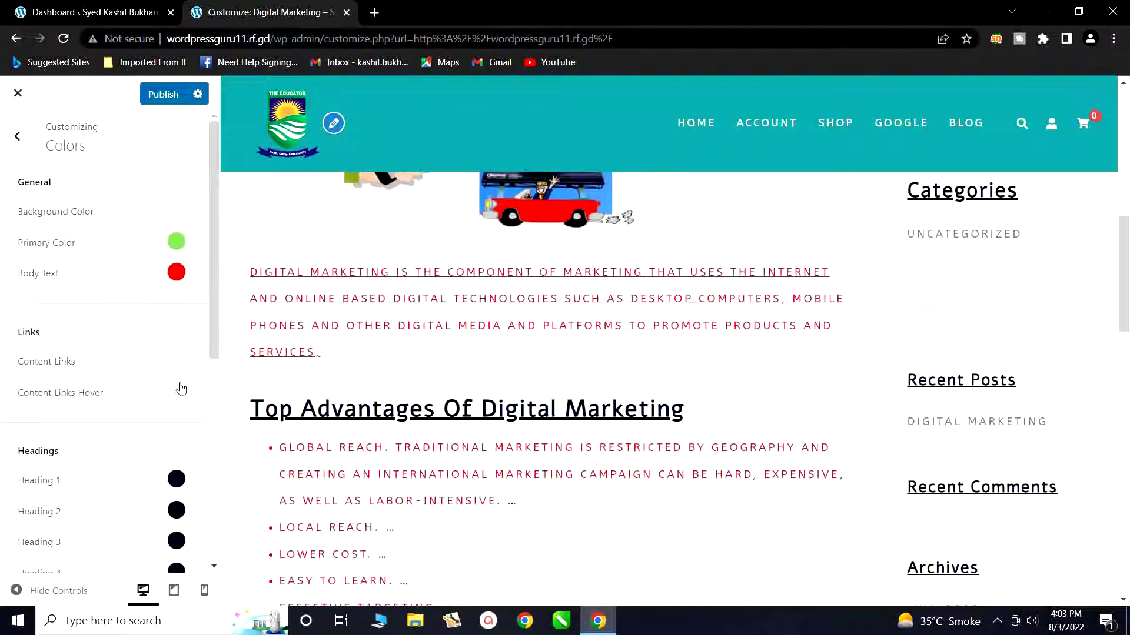
Set the content links color to pinkish red #f4075a, darken it to a deep red, and close its color picker.
scroll(181, 389, down, 1)
scroll(399, 469, down, 5)
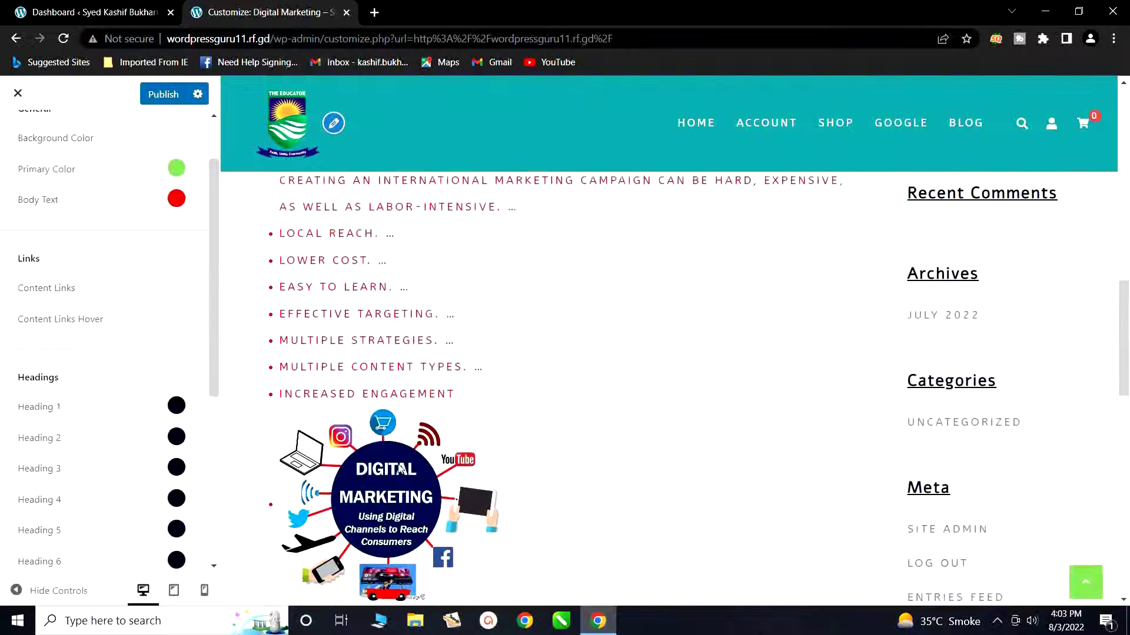
scroll(400, 469, down, 6)
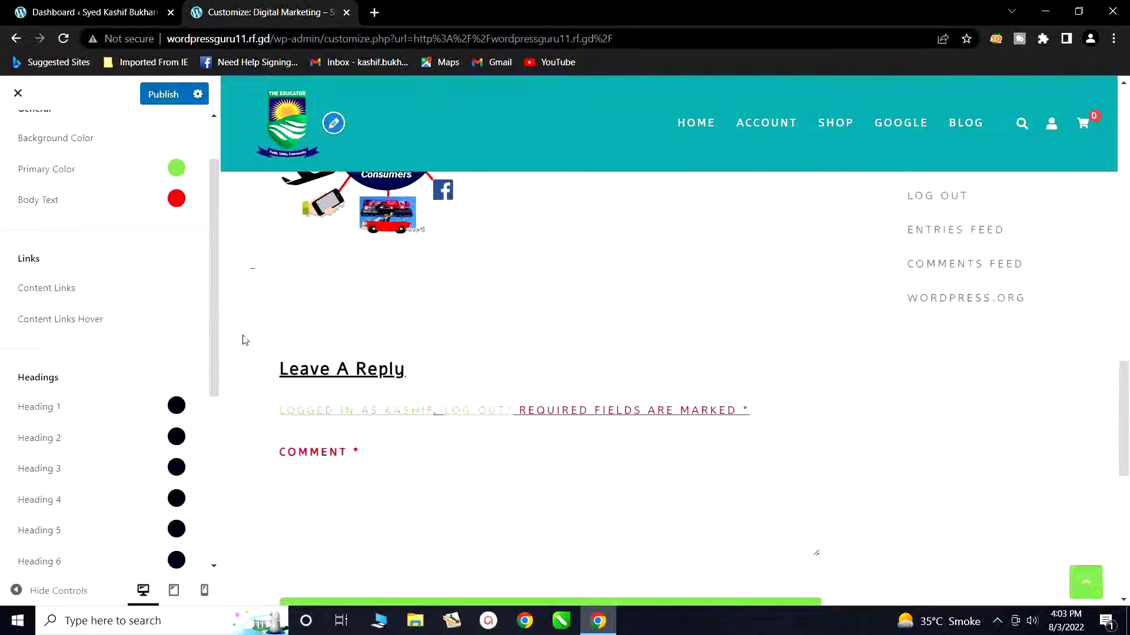
click(176, 289)
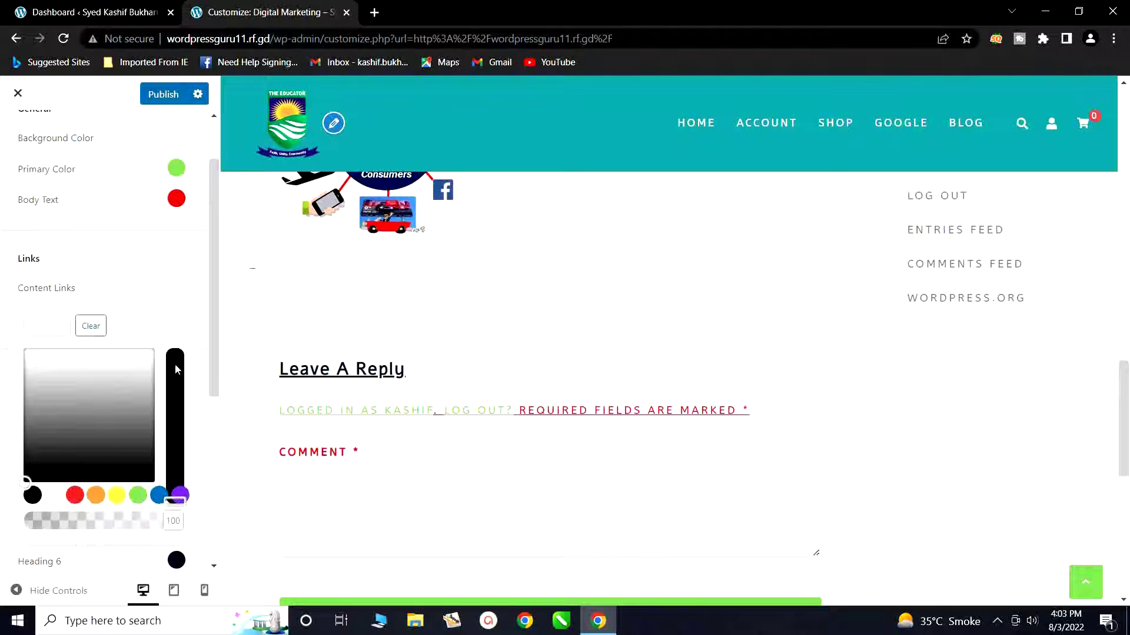
drag(175, 369, 177, 360)
click(147, 355)
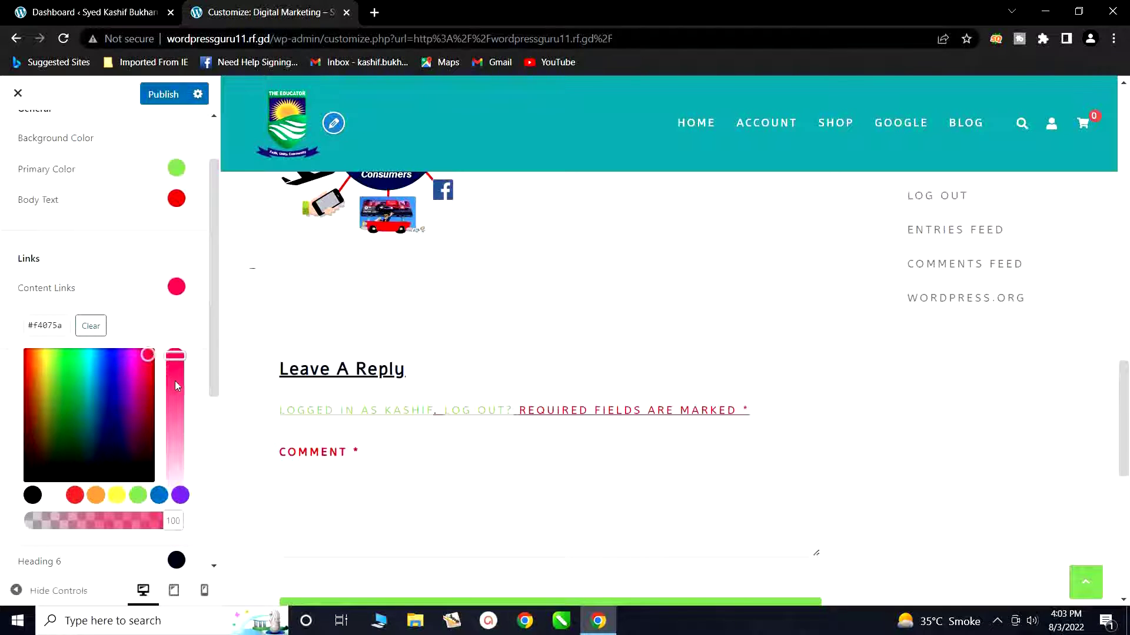
drag(141, 357, 147, 401)
click(196, 262)
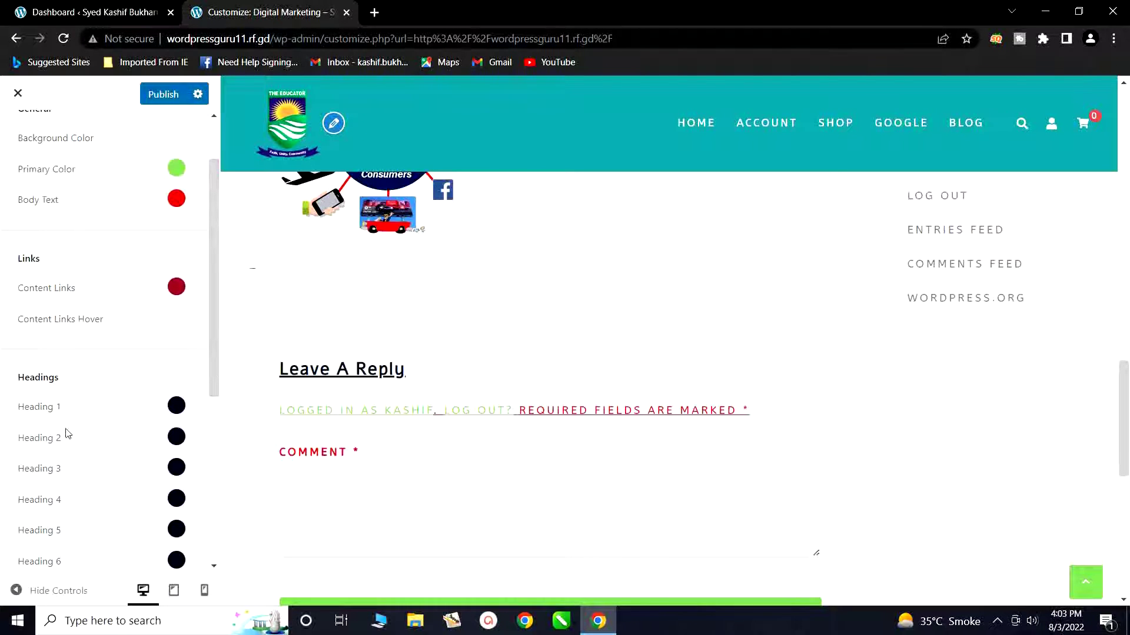
Try #e50041 as the Heading 2 color, check it on the sidebar headings, and set it to green #40b700 instead.
click(176, 439)
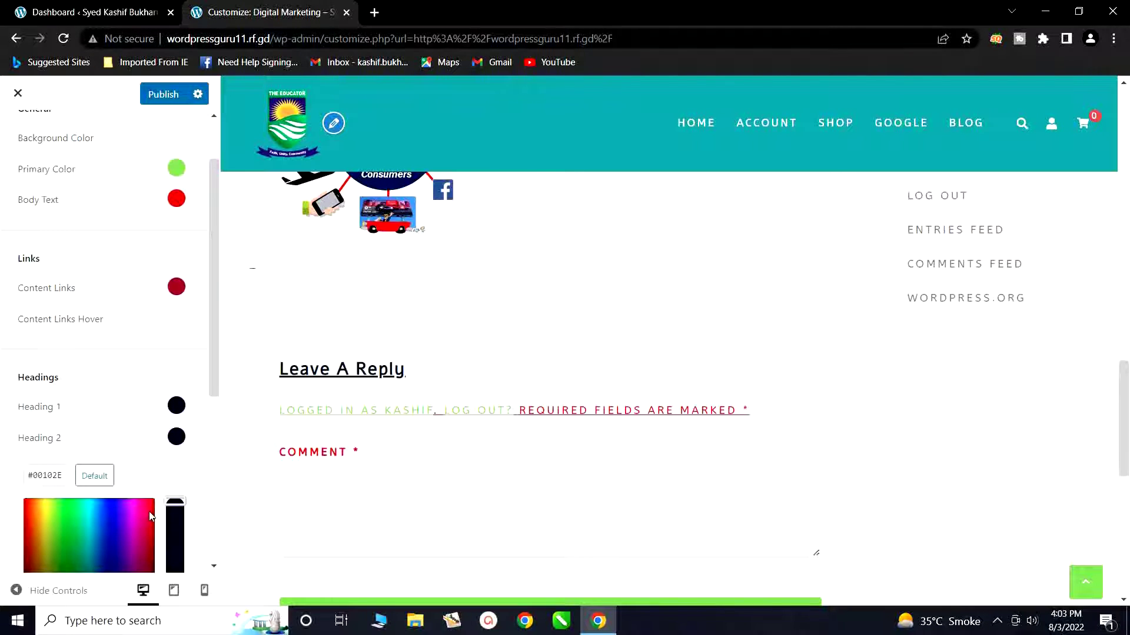
click(149, 513)
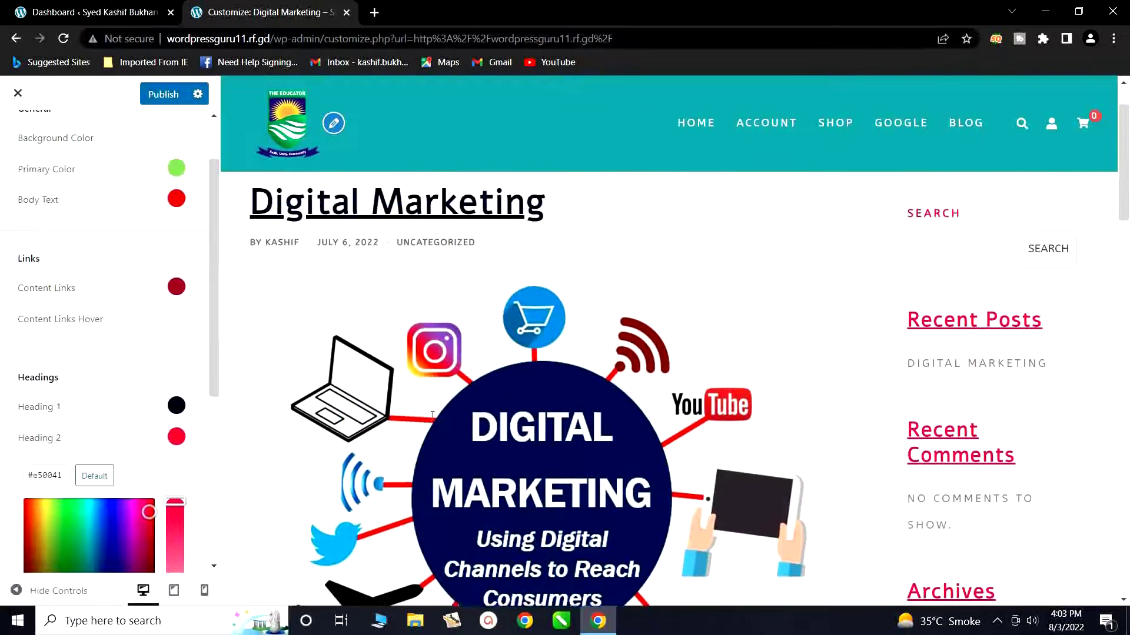
scroll(433, 415, up, 2)
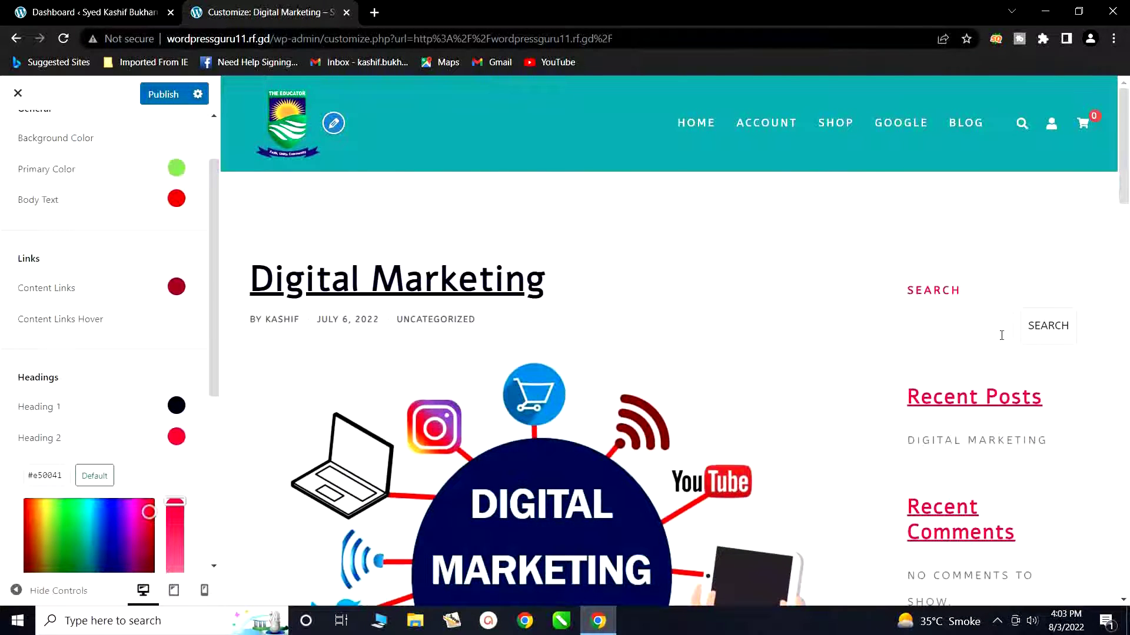
scroll(1001, 336, down, 4)
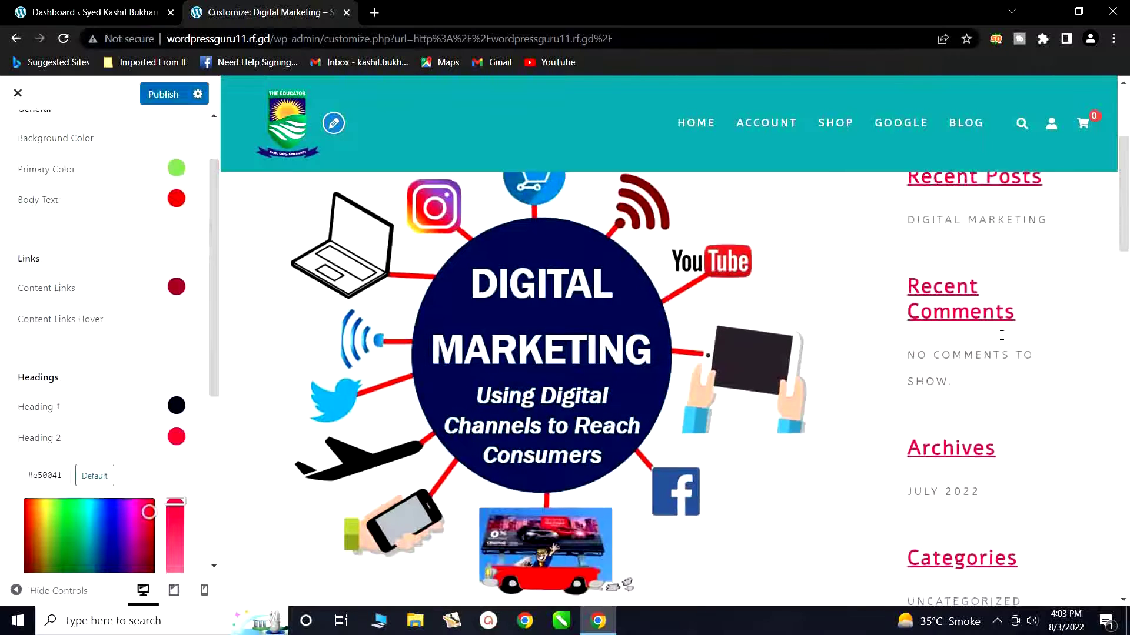
scroll(998, 345, up, 4)
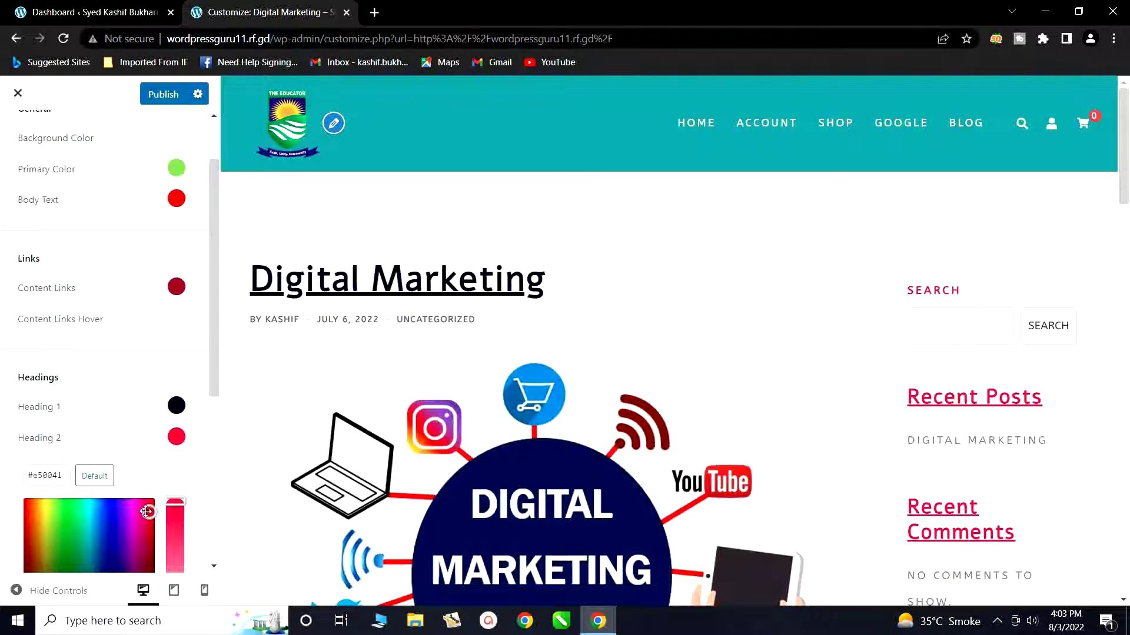
drag(149, 513, 57, 536)
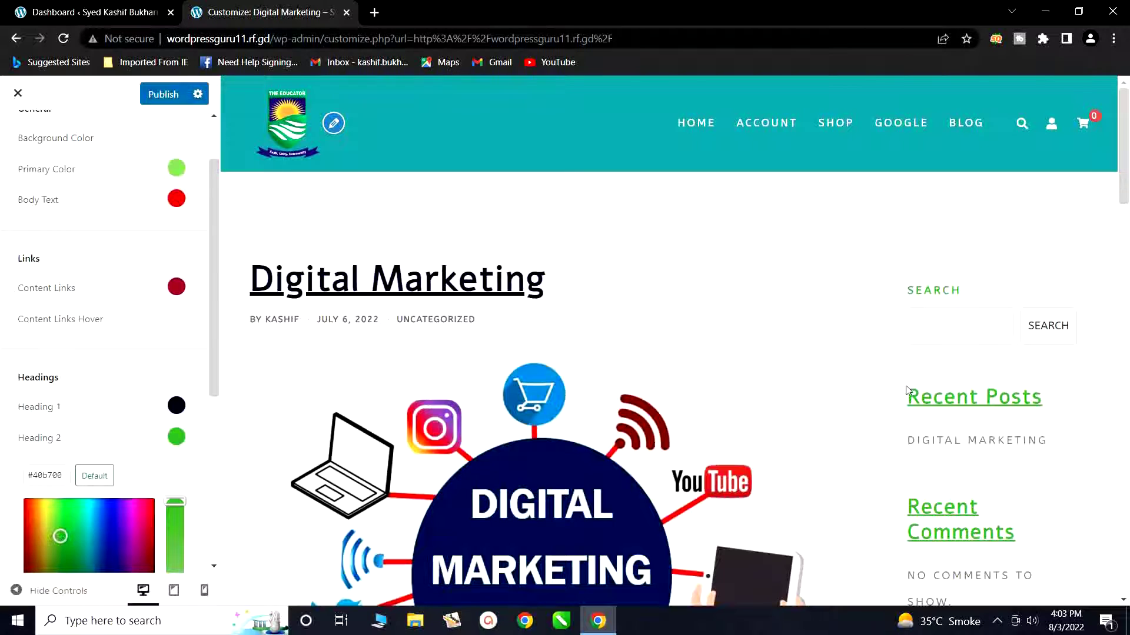
click(202, 380)
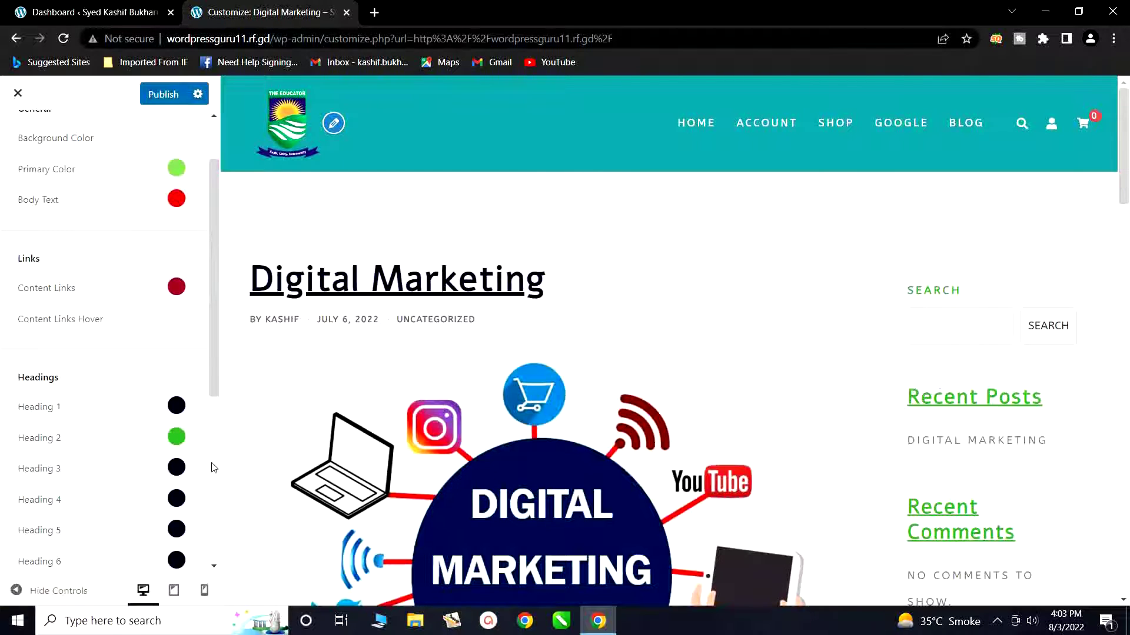
Try #e83d00 as the Heading 1 color, set it to dark red #ad0031, and compare the post title with the other headings.
click(176, 406)
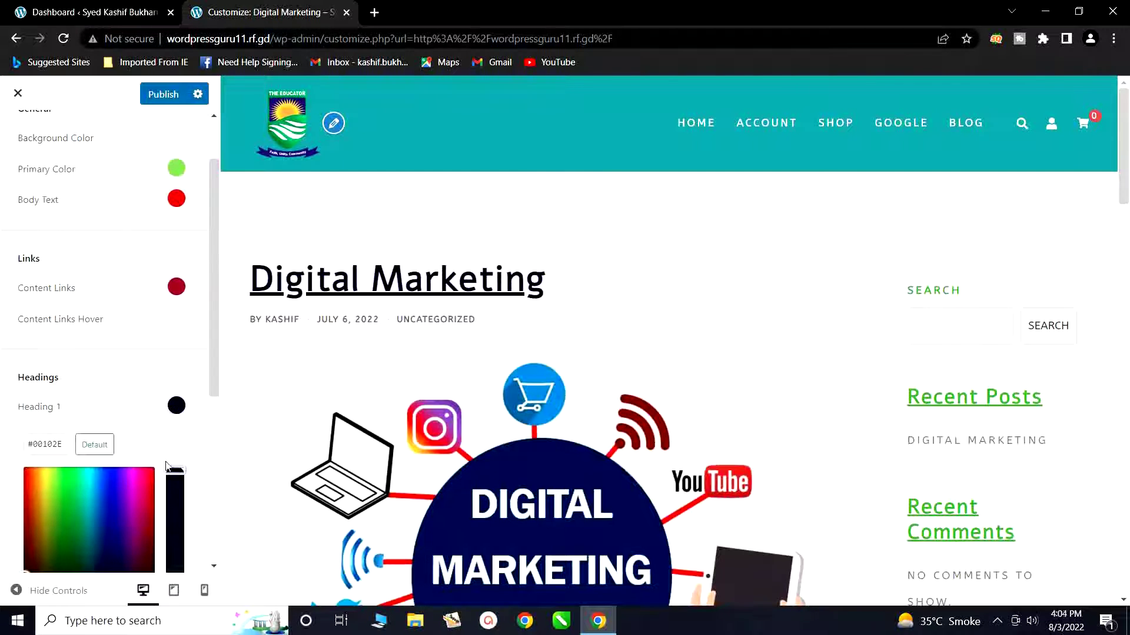
click(25, 481)
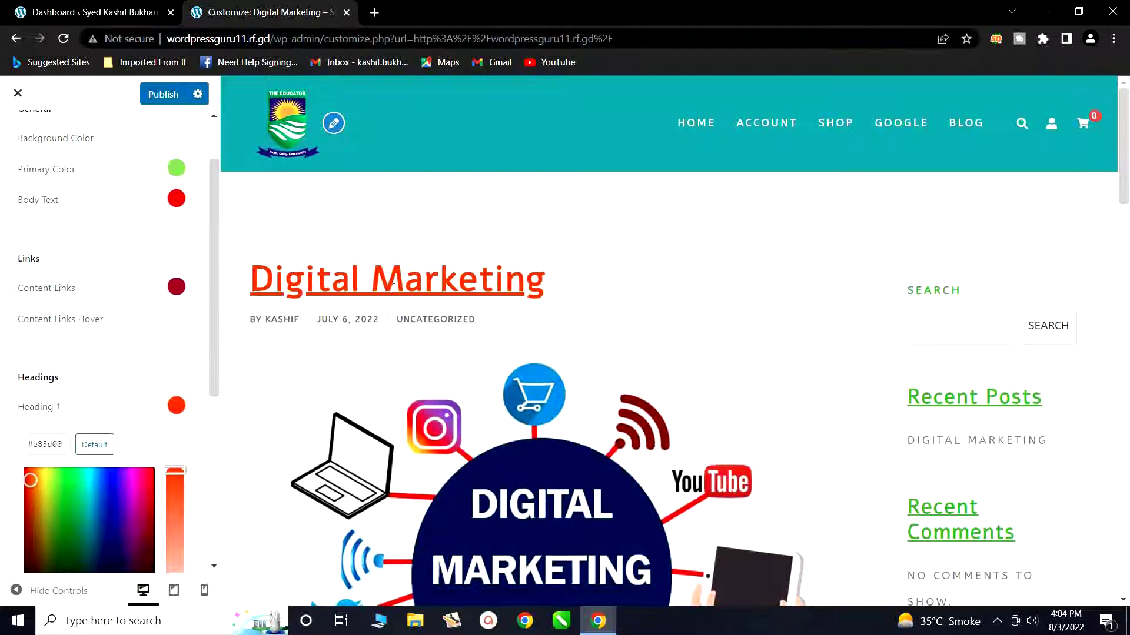
mouse_move(44, 480)
mouse_down()
mouse_move(30, 482)
mouse_move(26, 510)
mouse_move(150, 510)
mouse_up()
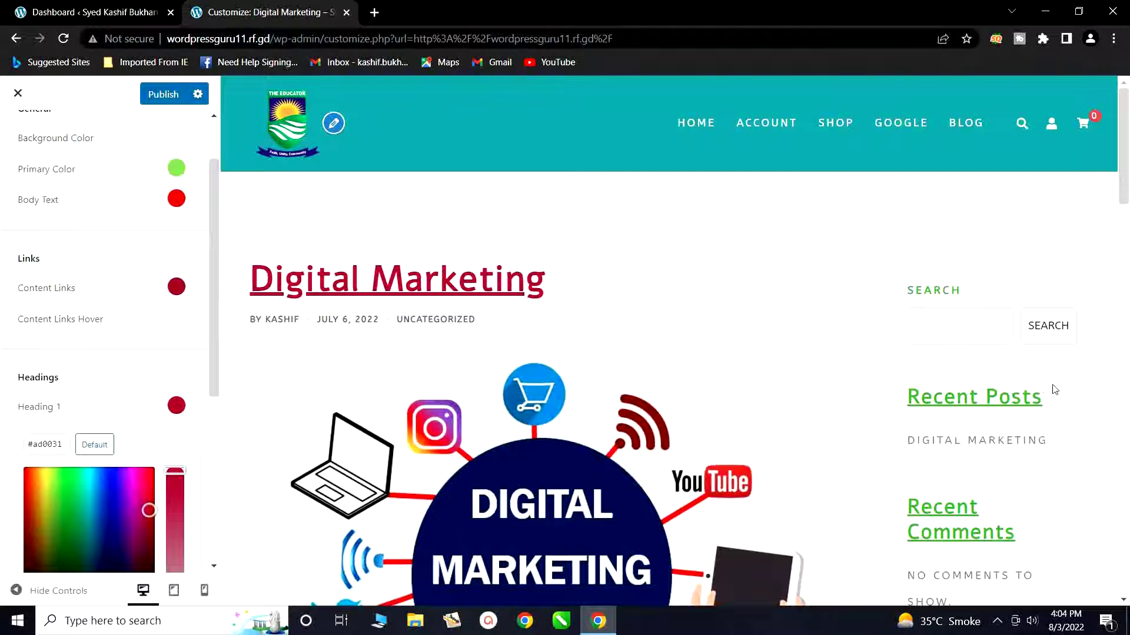
scroll(1001, 411, down, 3)
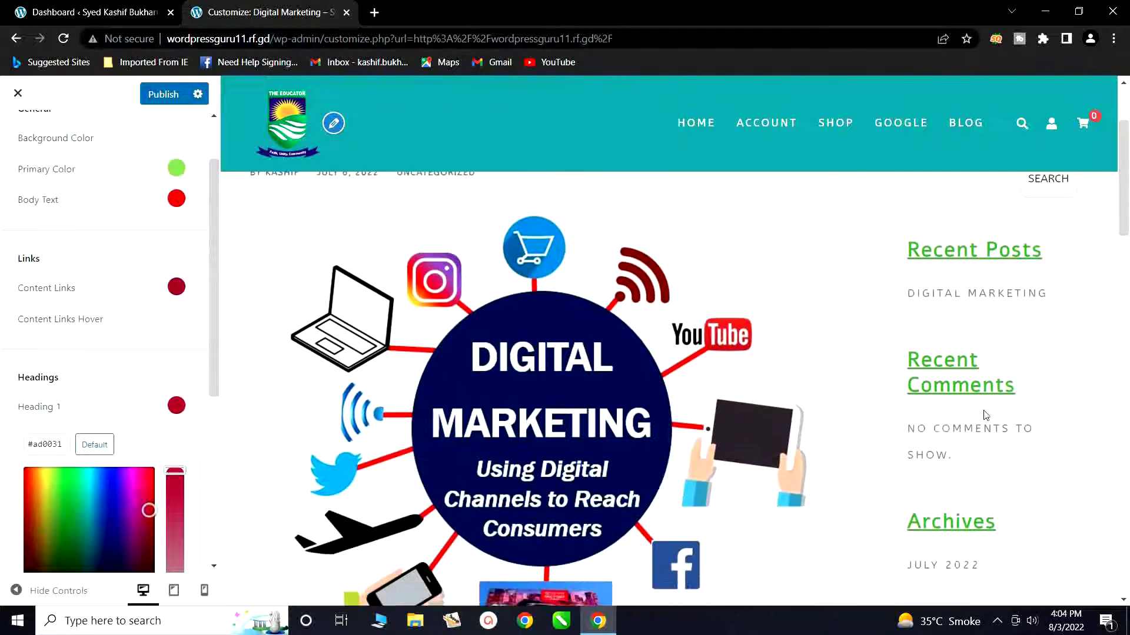
scroll(821, 362, up, 3)
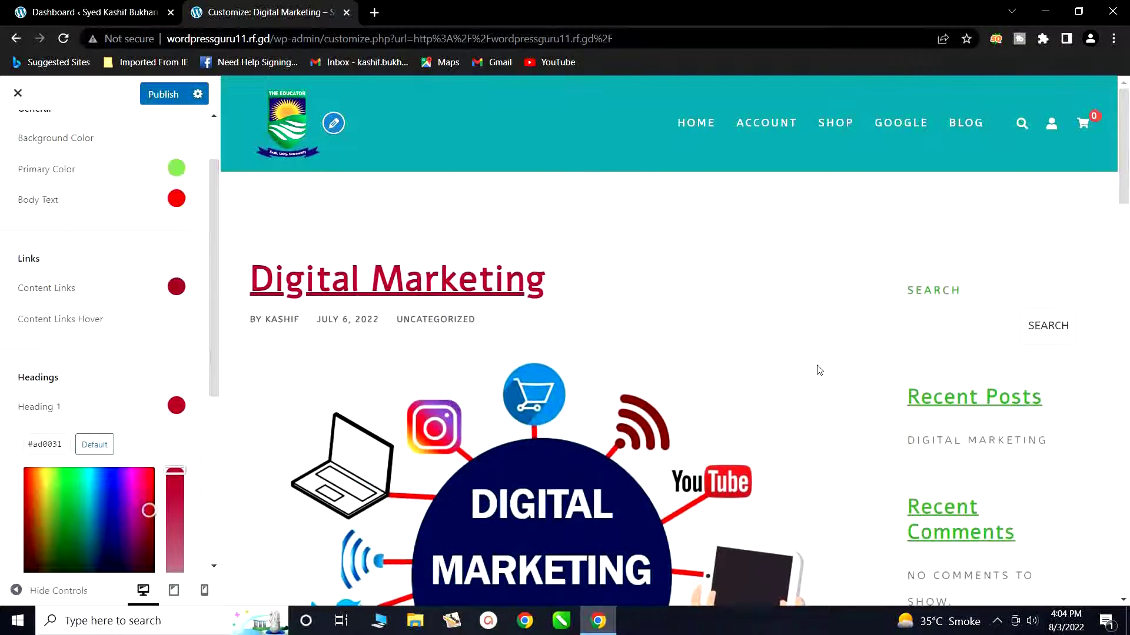
scroll(406, 435, down, 12)
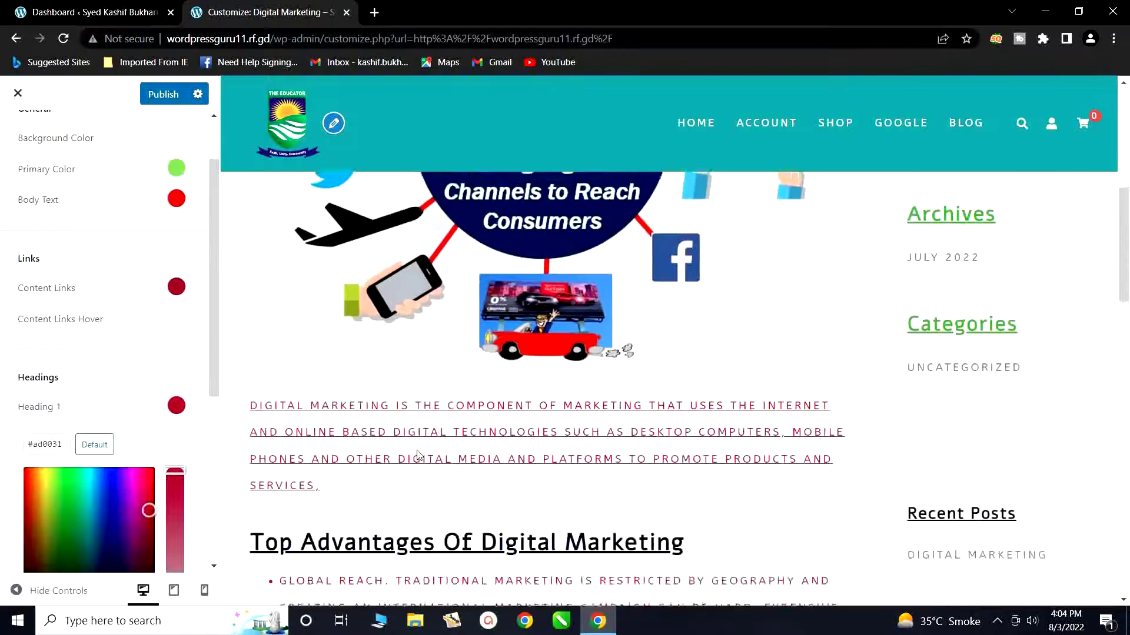
scroll(405, 436, up, 2)
scroll(404, 437, up, 9)
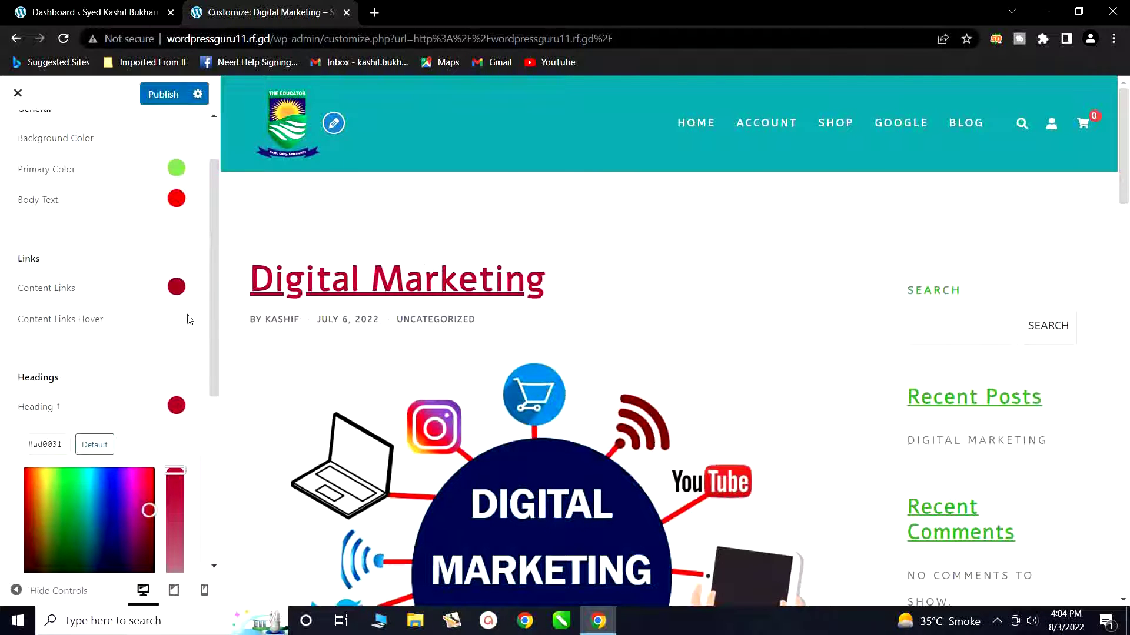
click(203, 368)
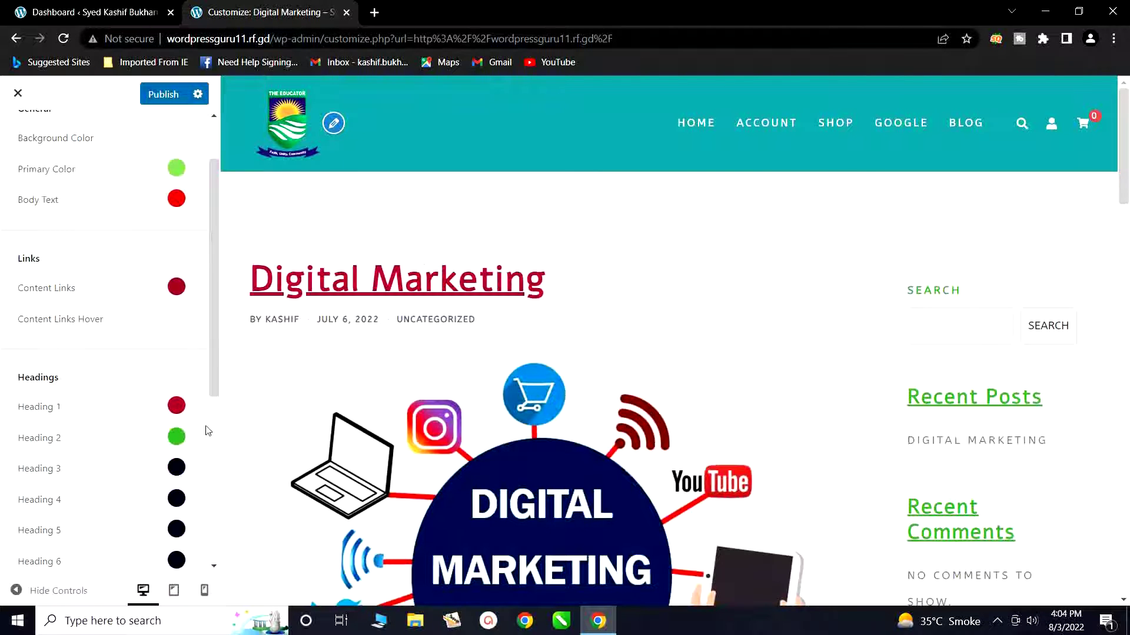
Set the Heading 3 color to pink #ed0072 and check it on the "Top Advantages Of Digital Marketing" heading.
click(176, 467)
scroll(412, 365, down, 5)
scroll(416, 359, down, 5)
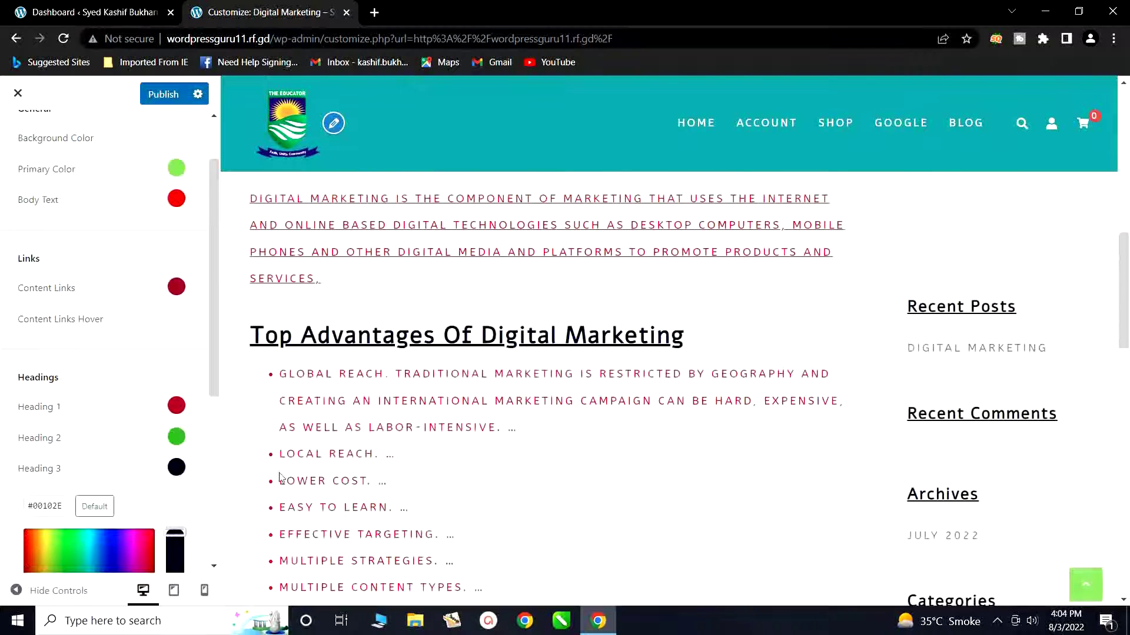
click(145, 541)
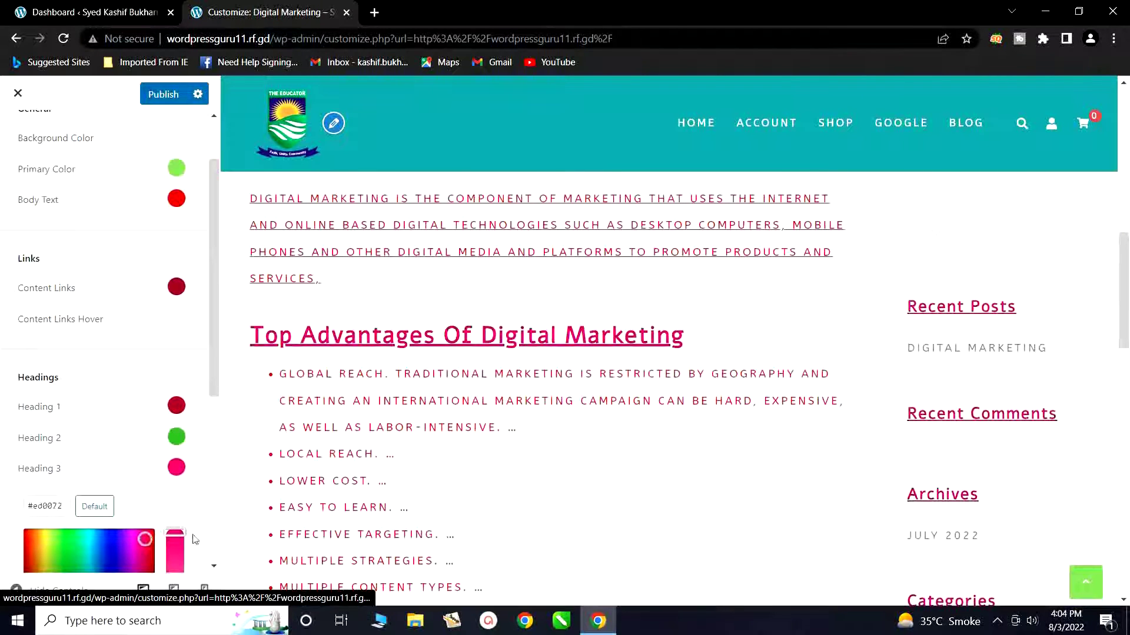
drag(270, 341, 690, 341)
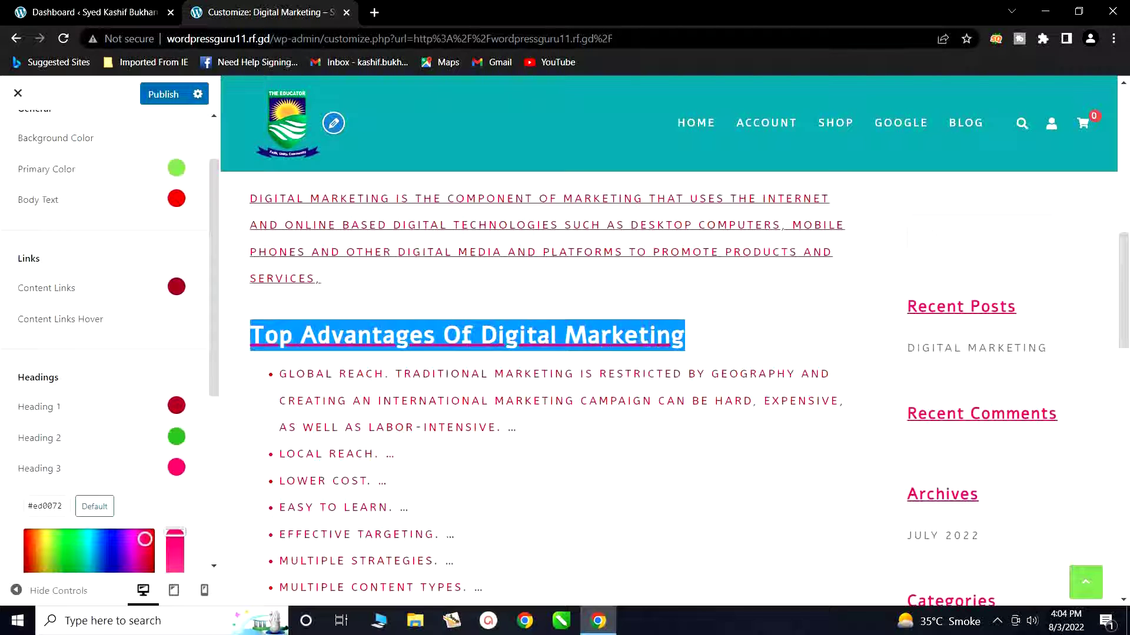
scroll(428, 465, down, 5)
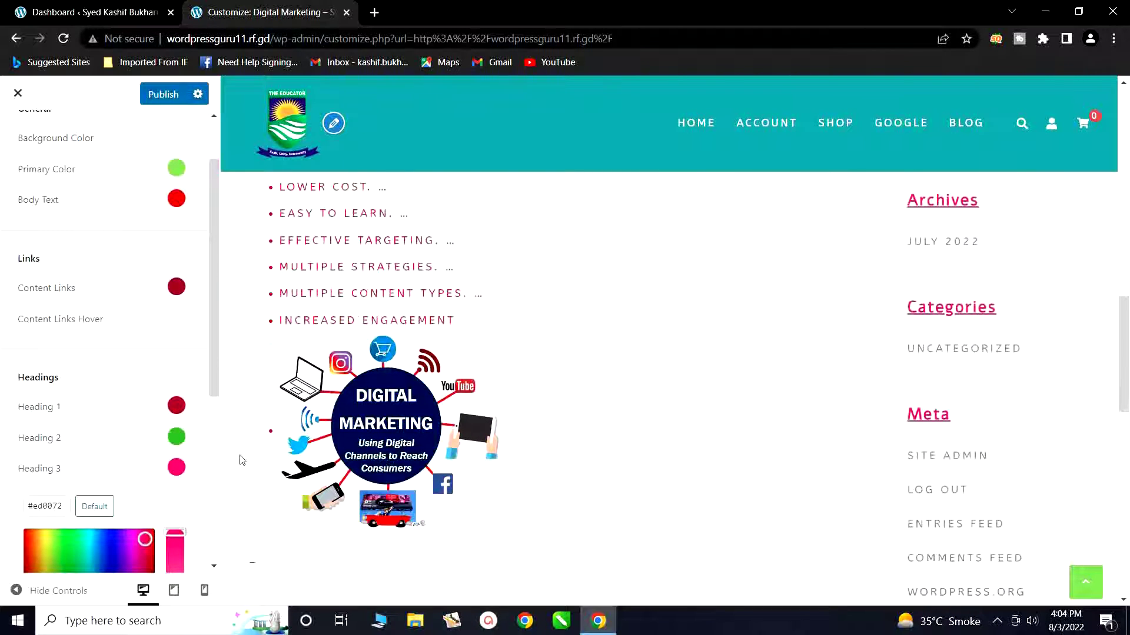
Set the sidebar background color to red #ff0505, lighten it to #ff5454, and close its color picker.
scroll(144, 408, down, 2)
scroll(144, 407, down, 4)
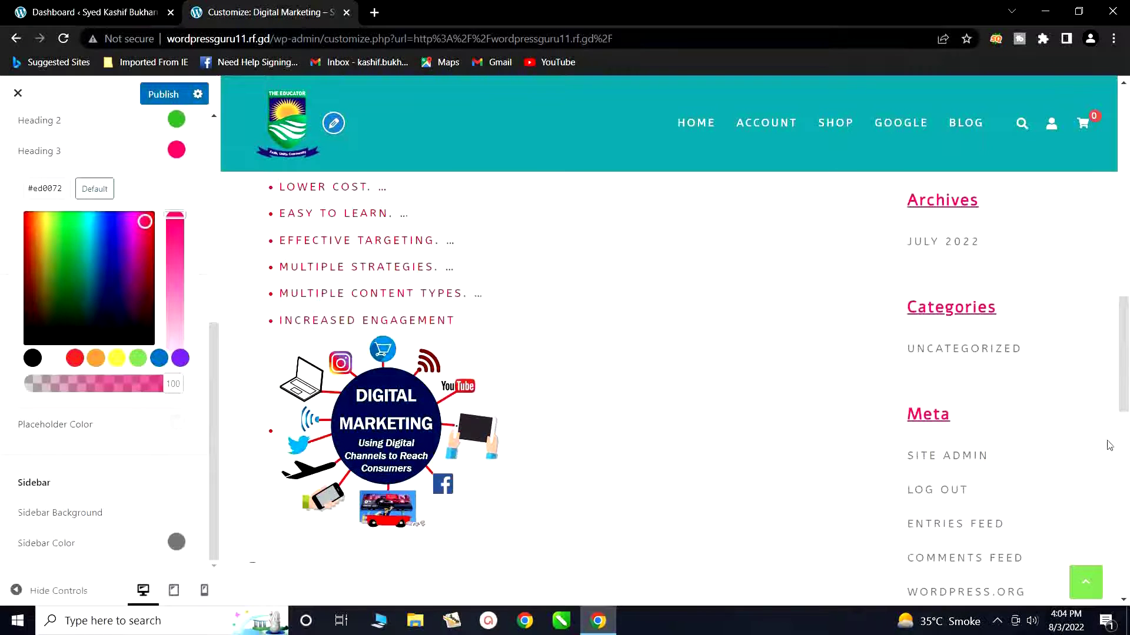
scroll(1025, 357, up, 8)
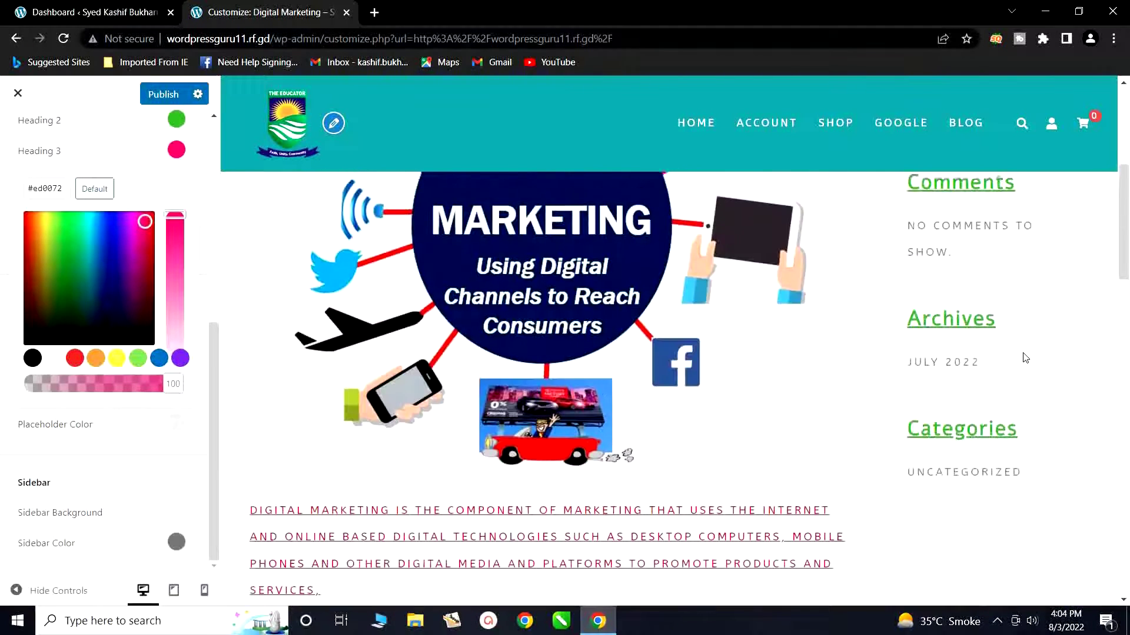
scroll(1025, 358, up, 5)
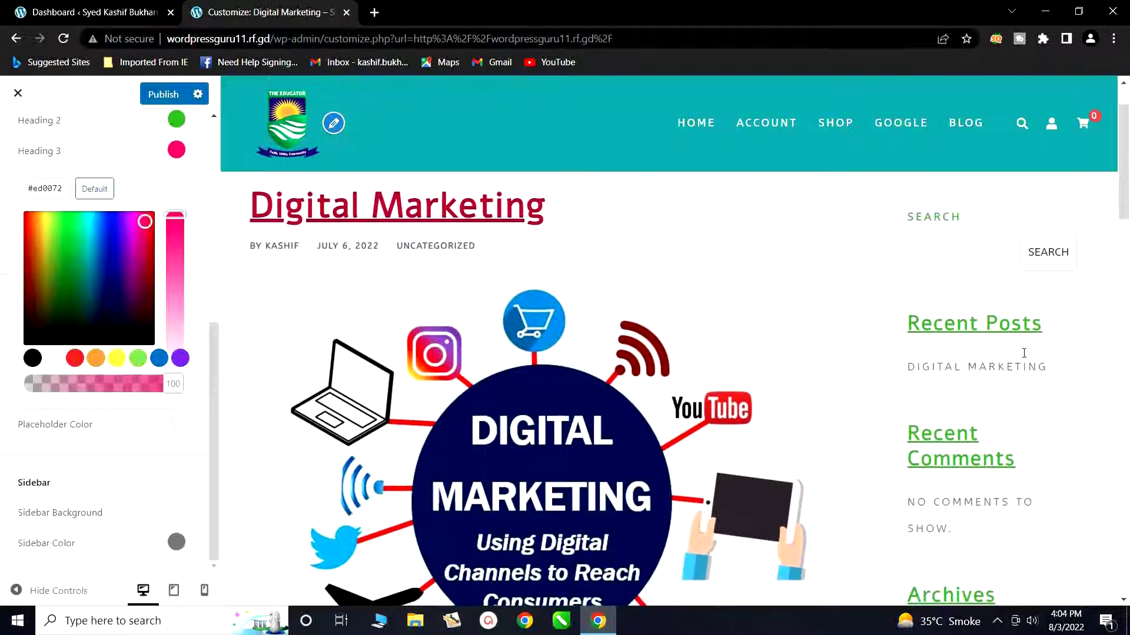
click(178, 520)
scroll(159, 518, down, 3)
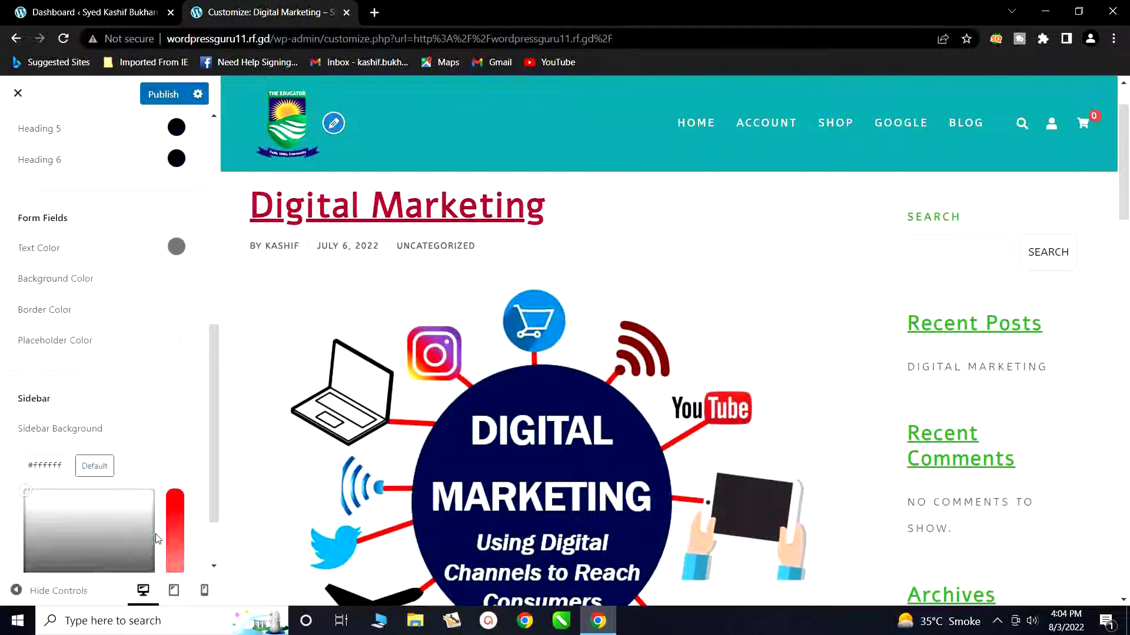
click(172, 415)
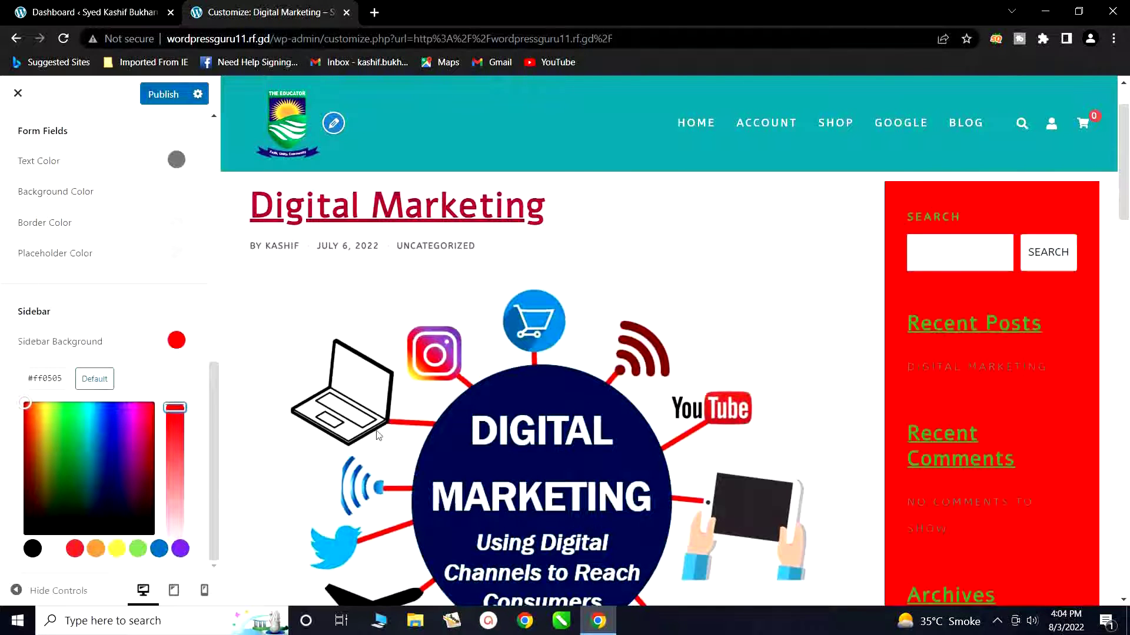
drag(176, 410, 180, 459)
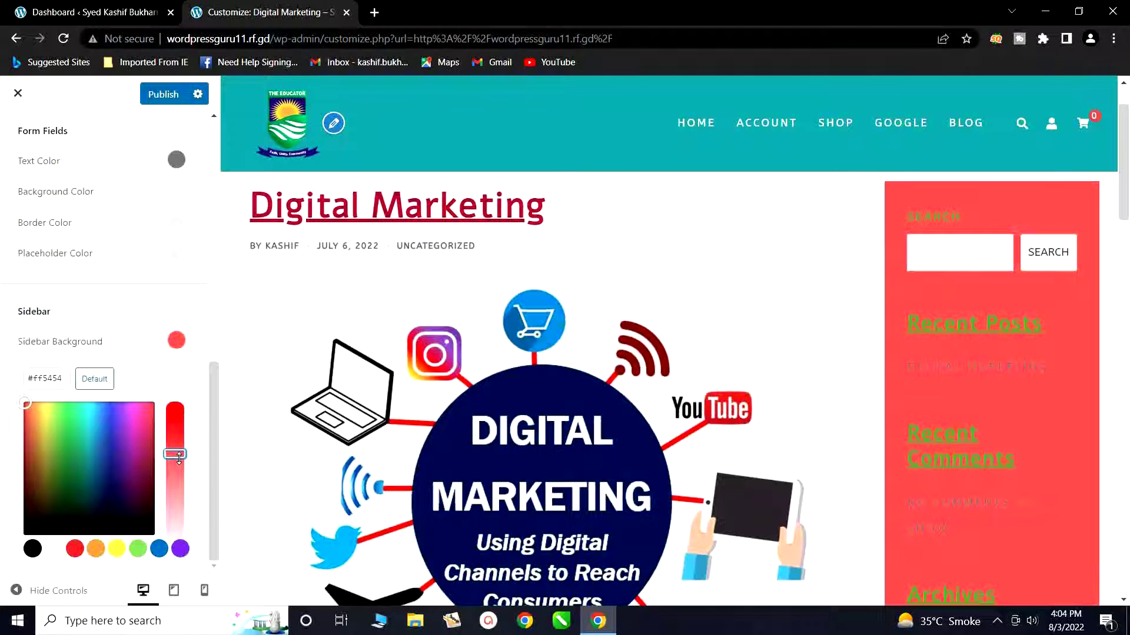
click(210, 310)
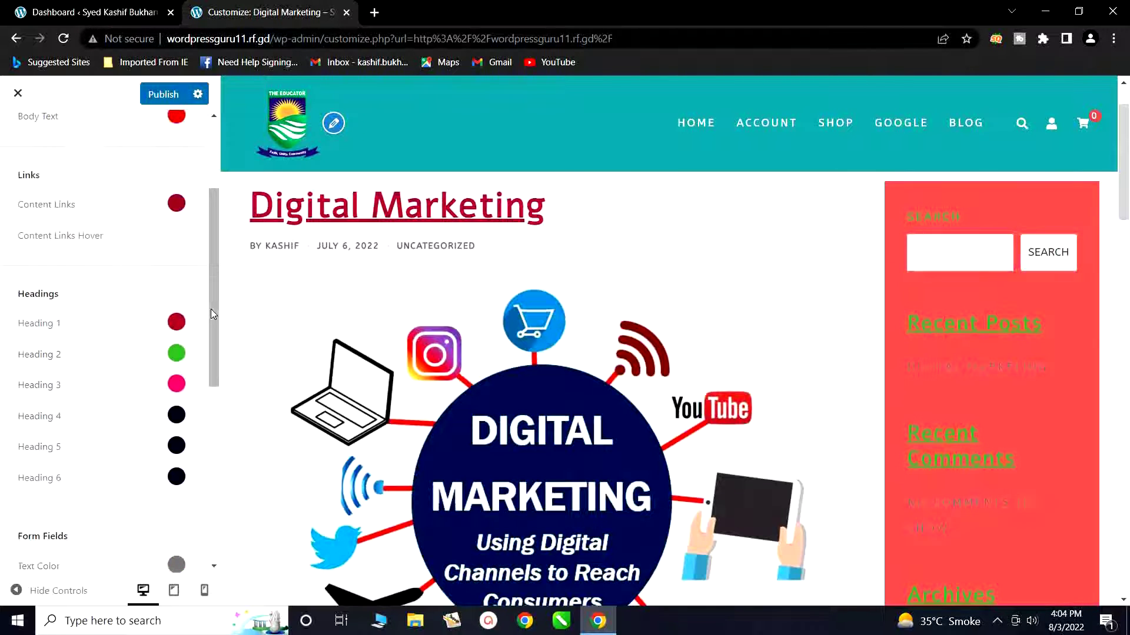
scroll(176, 481, down, 4)
scroll(152, 468, down, 3)
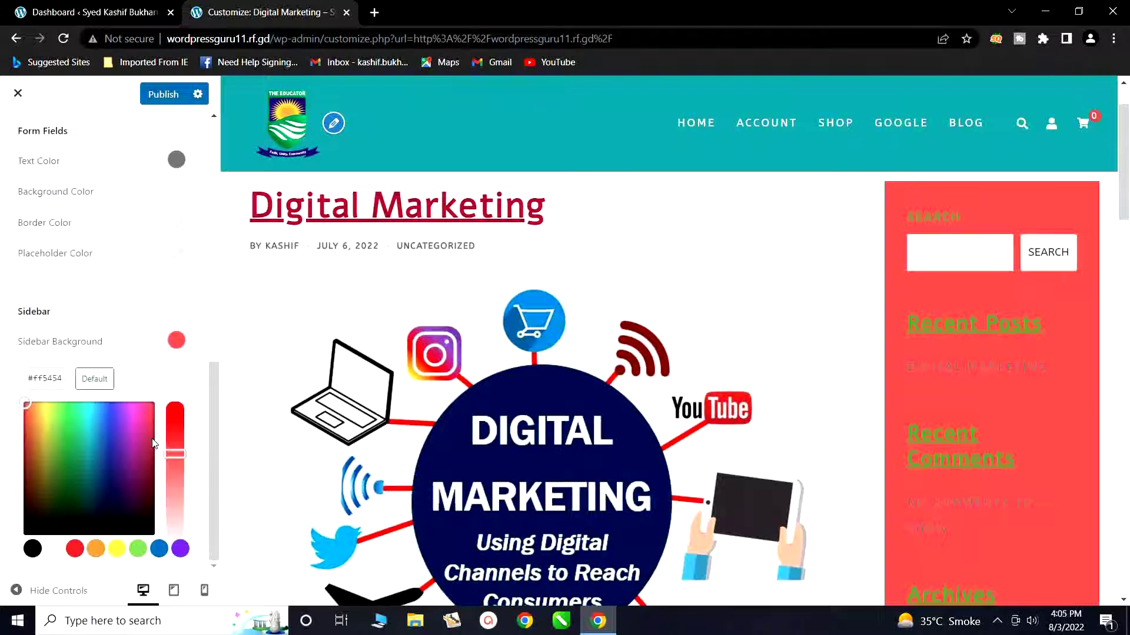
click(188, 304)
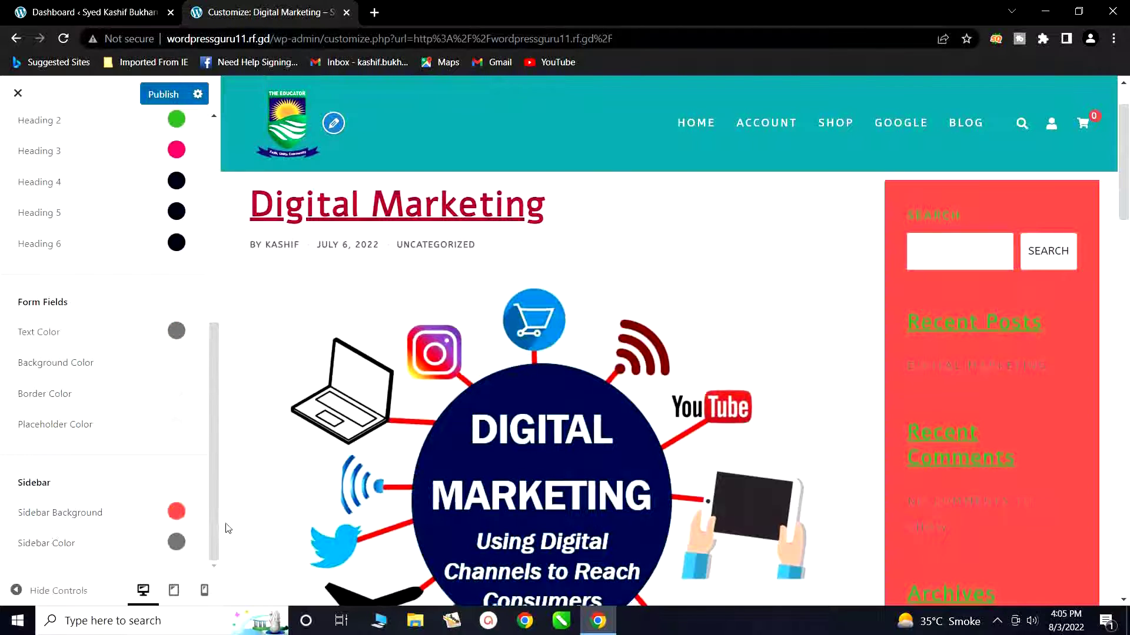
Try green #81d742 and blue #1e73be as the sidebar color, and set it to turquoise #21cdd3.
click(176, 542)
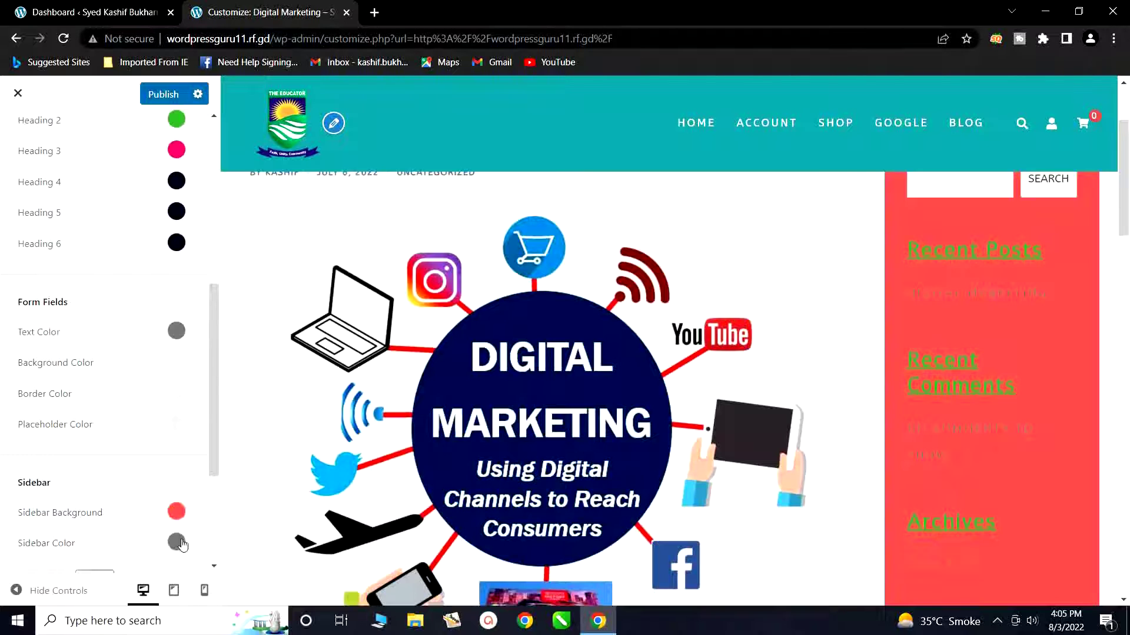
scroll(148, 524, down, 3)
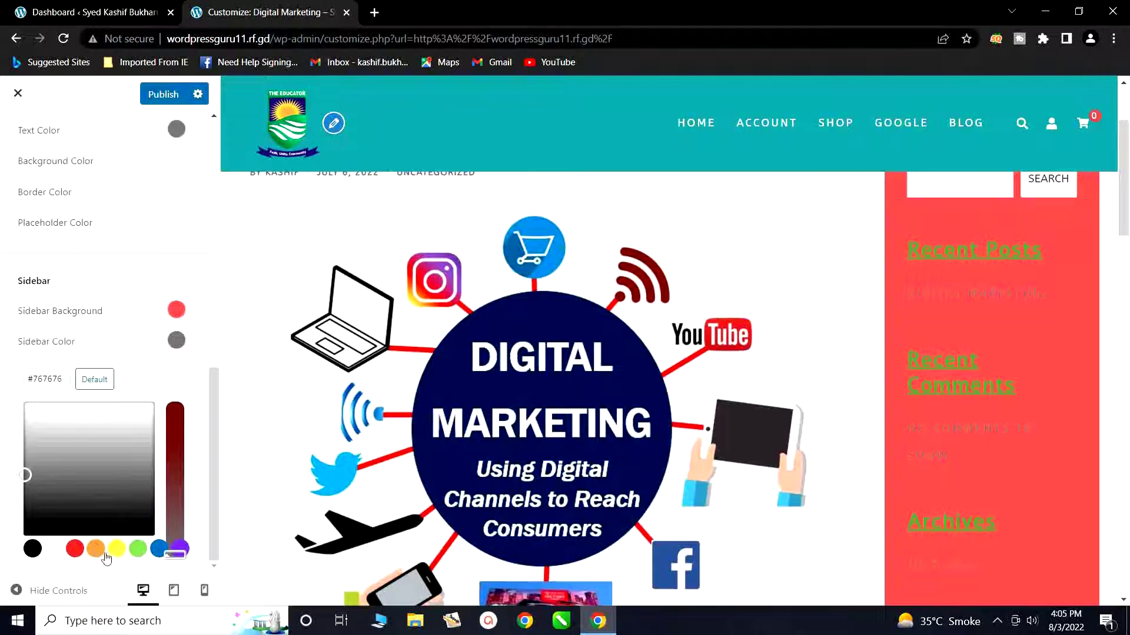
click(138, 551)
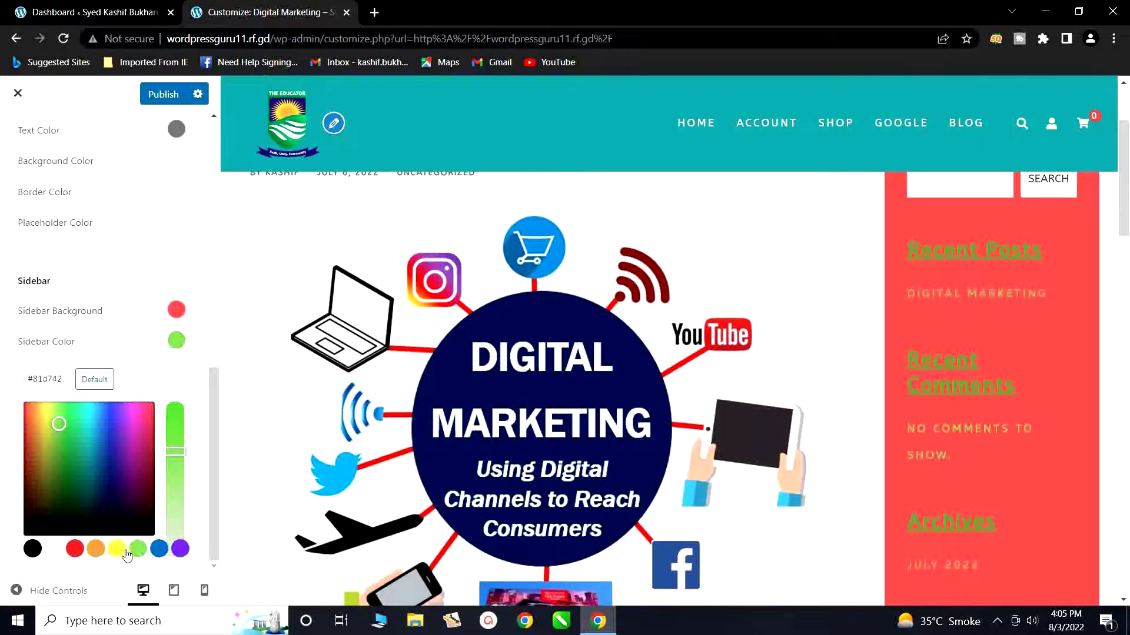
click(161, 550)
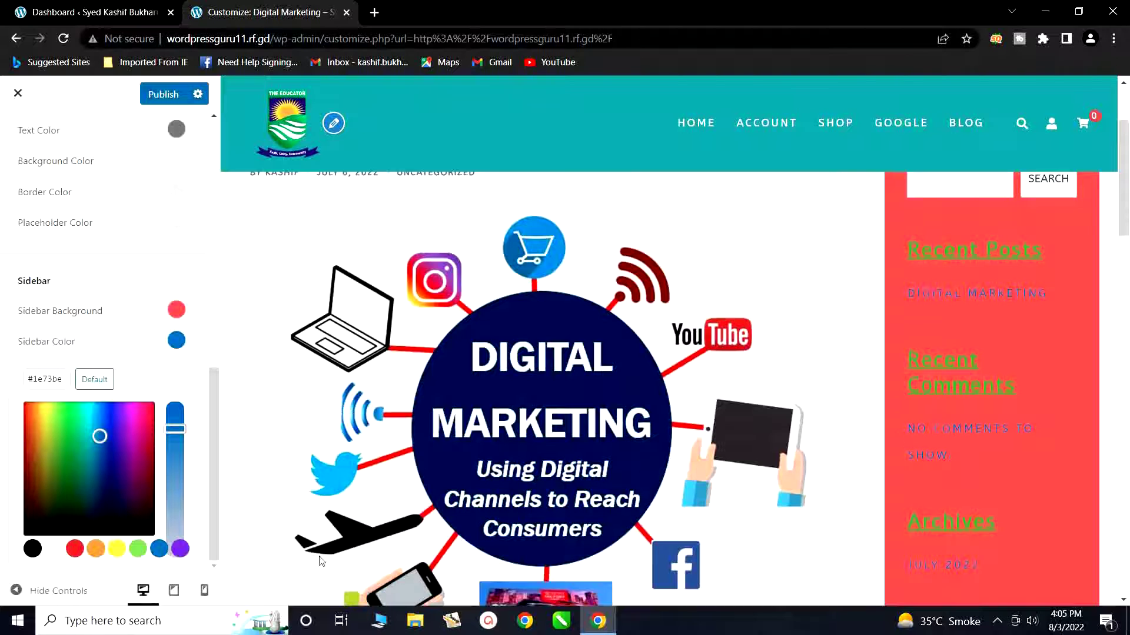
mouse_move(101, 436)
mouse_down()
mouse_move(81, 419)
mouse_move(92, 424)
mouse_up()
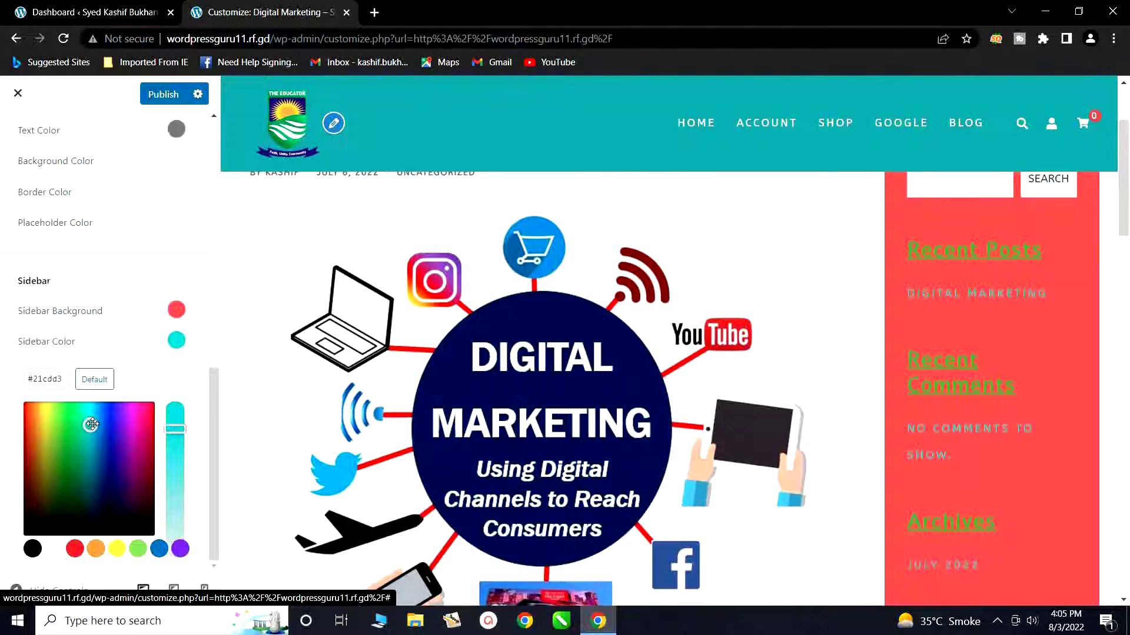
click(213, 322)
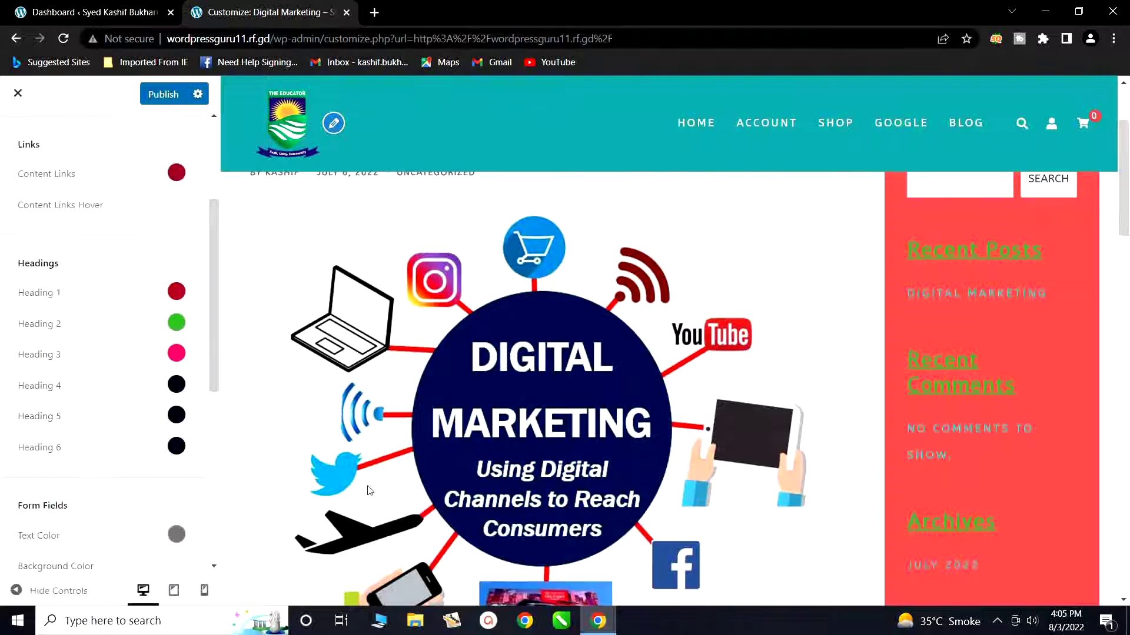
scroll(343, 486, up, 3)
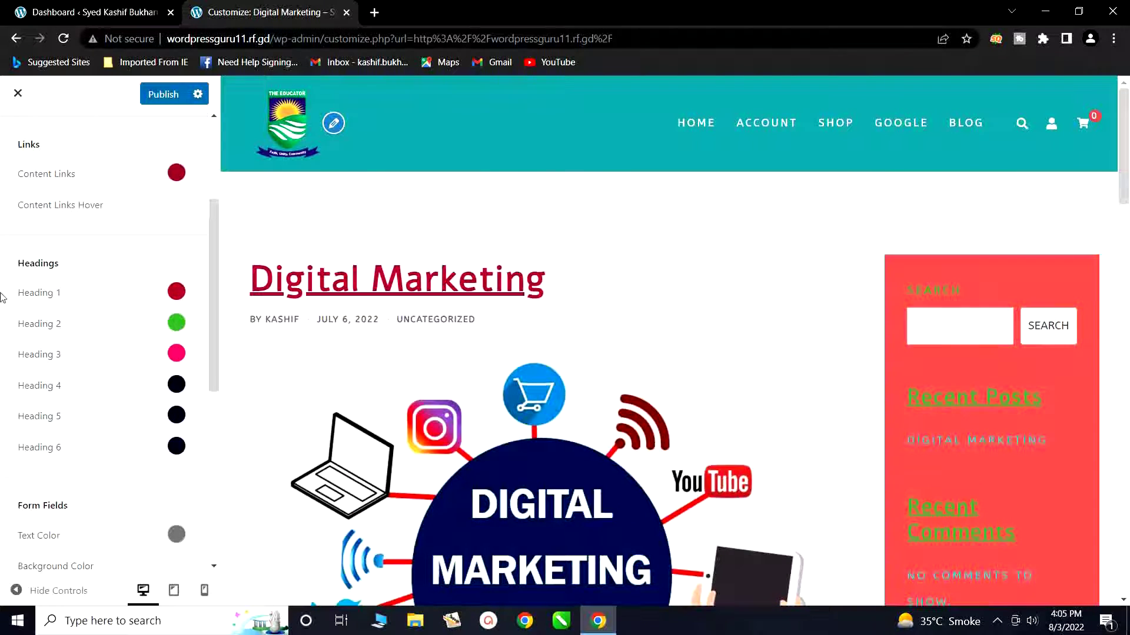
Leave the color settings without discarding the unsaved changes, and open the typography settings for headings.
click(18, 97)
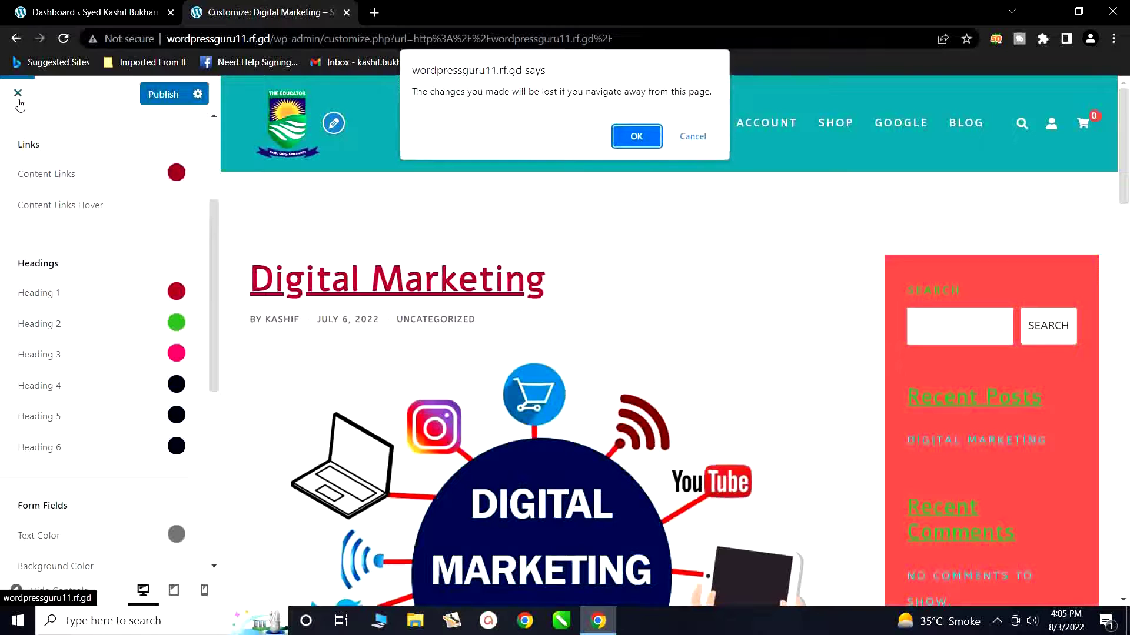
click(686, 134)
scroll(14, 147, up, 3)
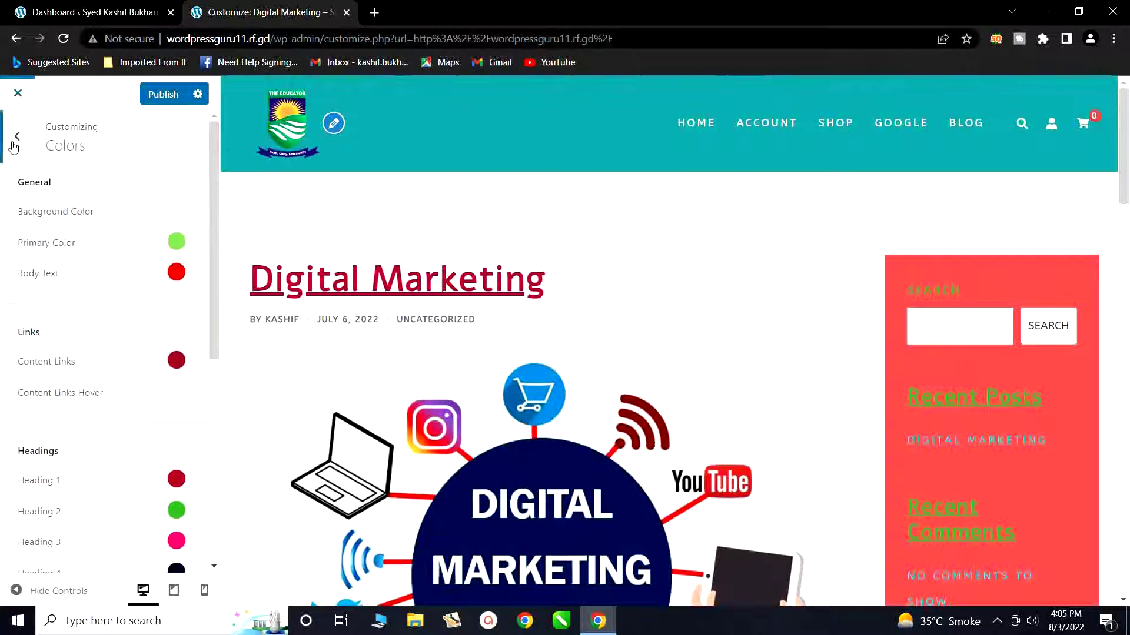
click(15, 146)
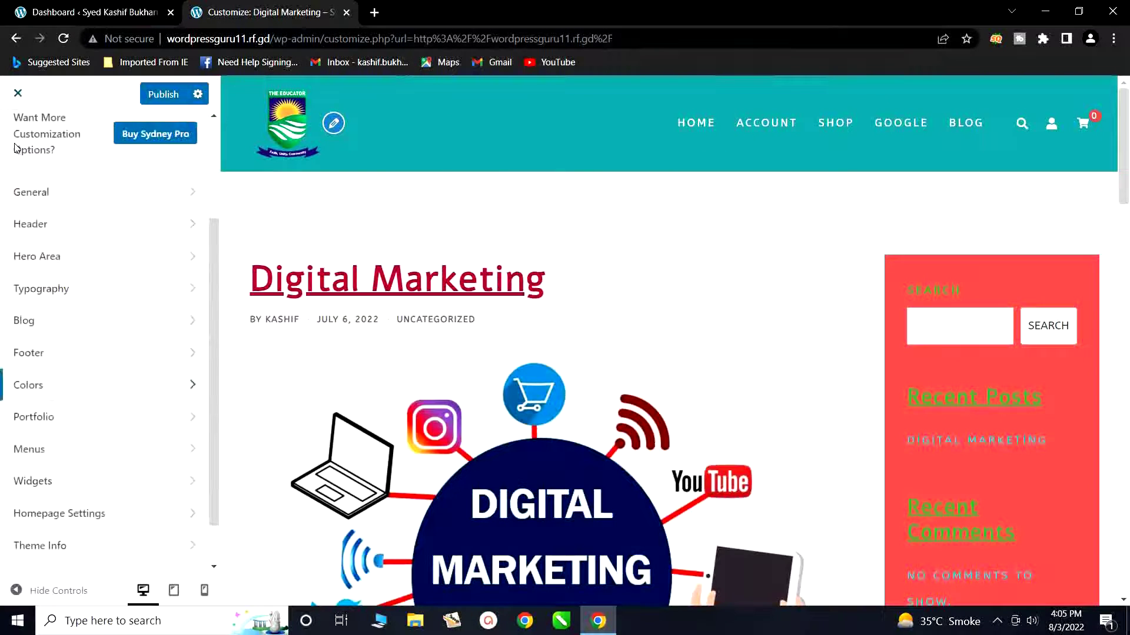
click(122, 298)
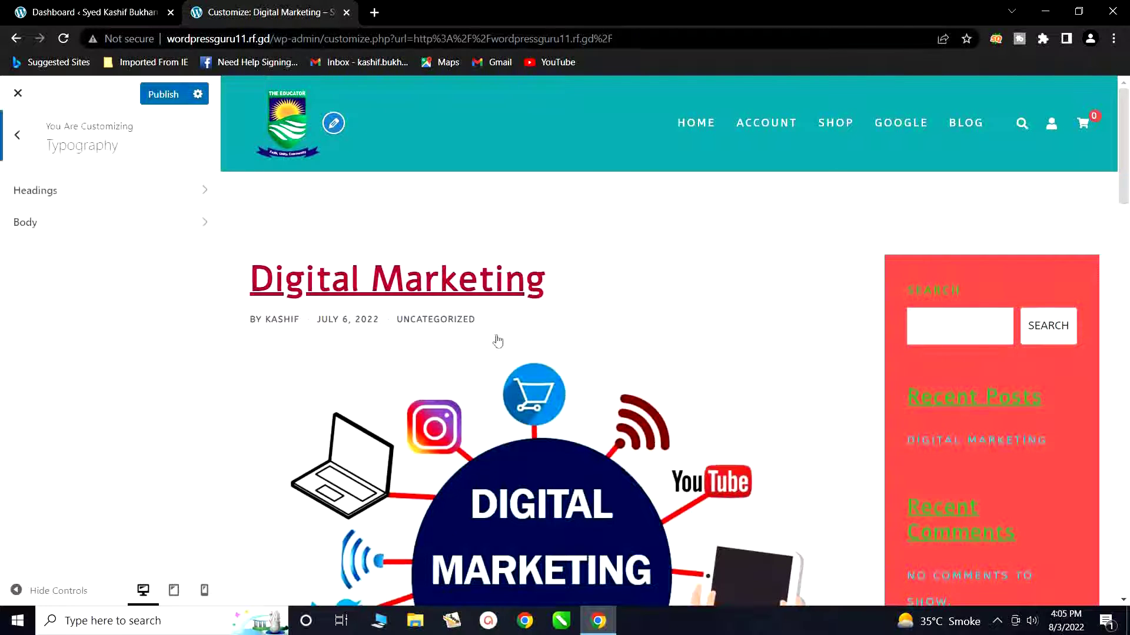
click(164, 192)
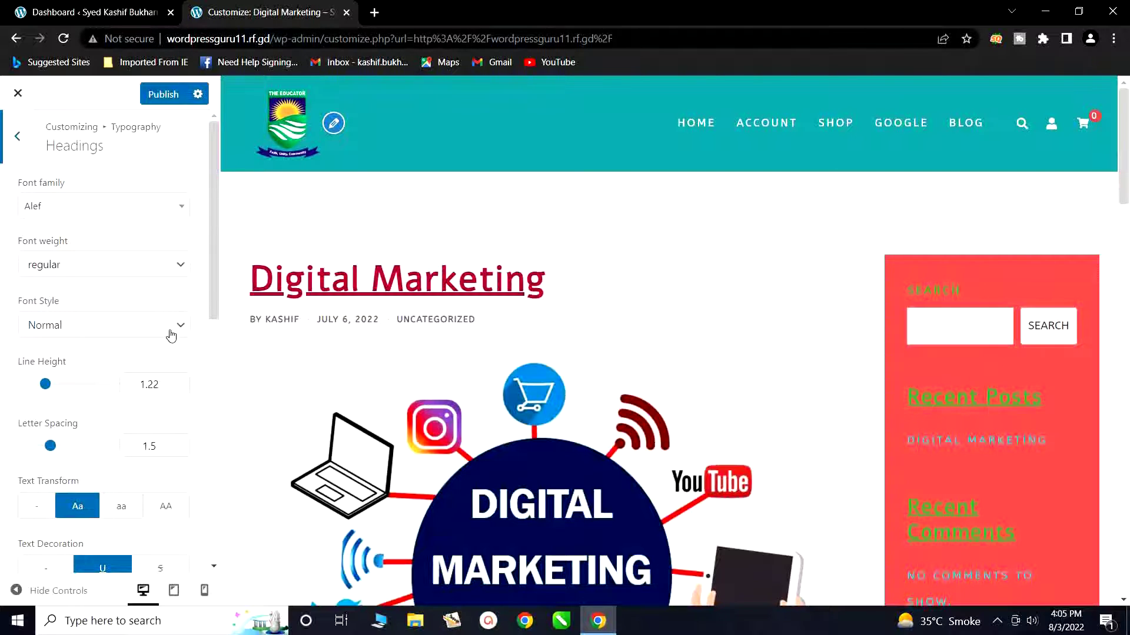
Set the headings' line height to 2.55 and letter spacing to 2.5, with uppercase text transform.
click(45, 384)
drag(45, 385, 69, 379)
scroll(70, 393, down, 2)
click(50, 372)
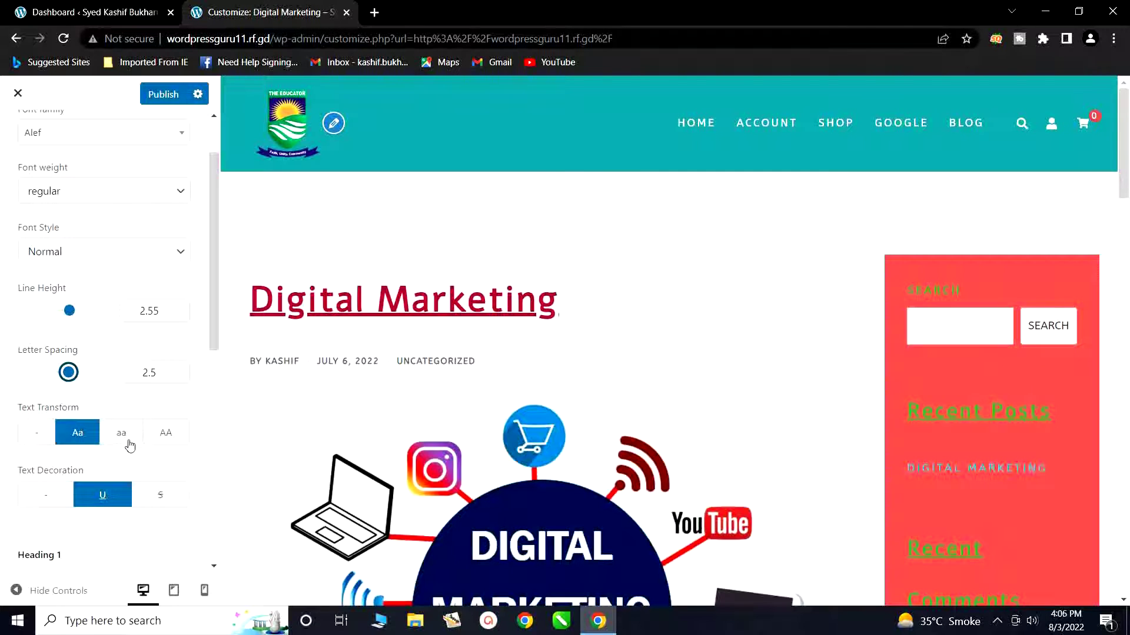
click(172, 440)
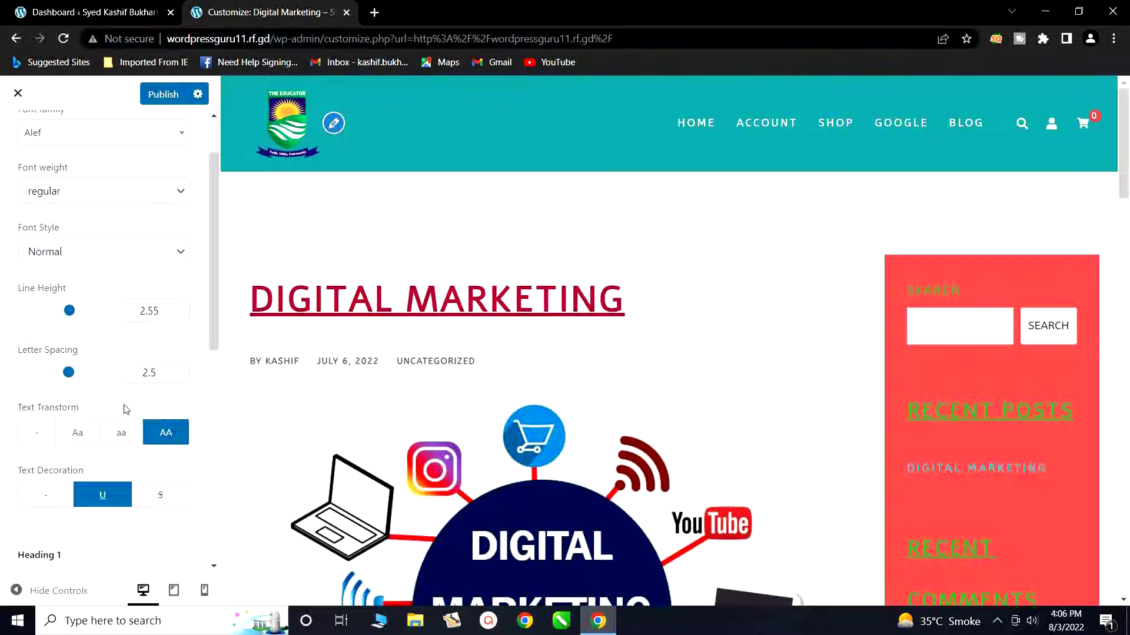
Set the desktop font size of Heading 2 to 32 and of Heading 1 to 58.
scroll(127, 410, down, 3)
scroll(130, 407, down, 1)
scroll(78, 424, down, 2)
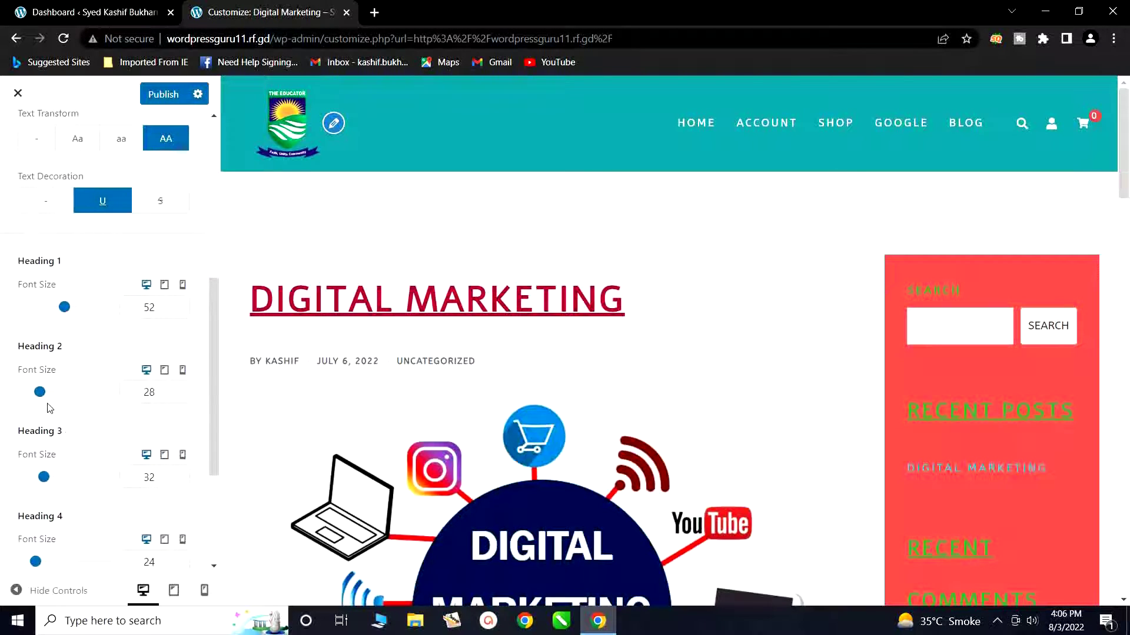
mouse_move(41, 398)
mouse_down()
mouse_move(66, 400)
mouse_move(44, 400)
mouse_up()
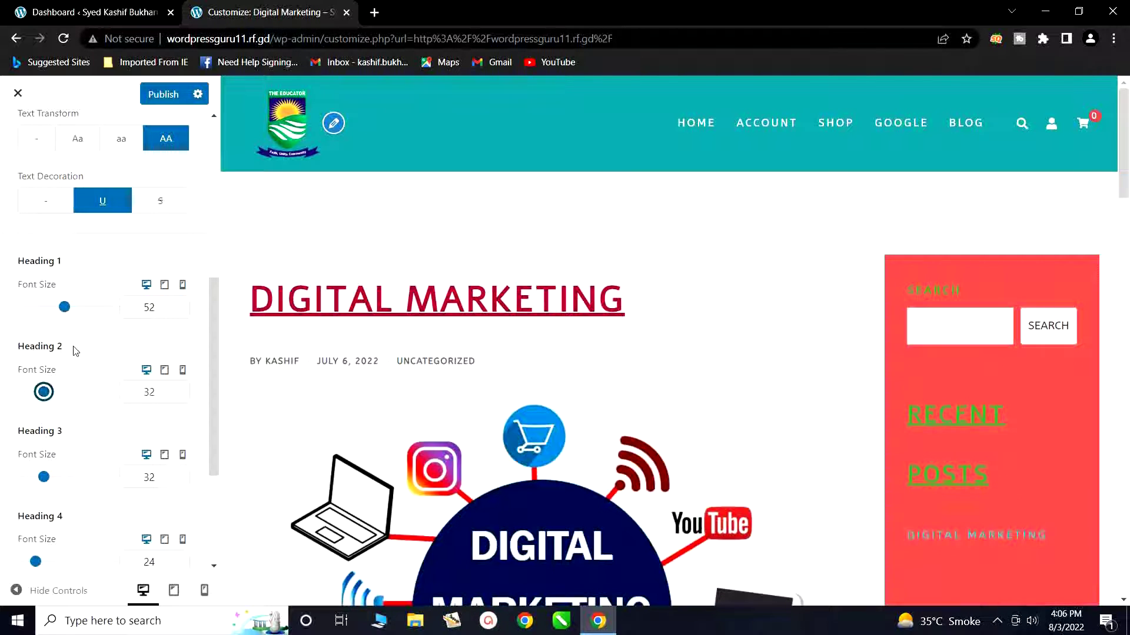
mouse_move(66, 312)
mouse_down()
mouse_move(53, 308)
mouse_move(71, 307)
mouse_up()
Set the desktop font size of Heading 3 to 51 and of Heading 4 to 34.
scroll(120, 423, down, 1)
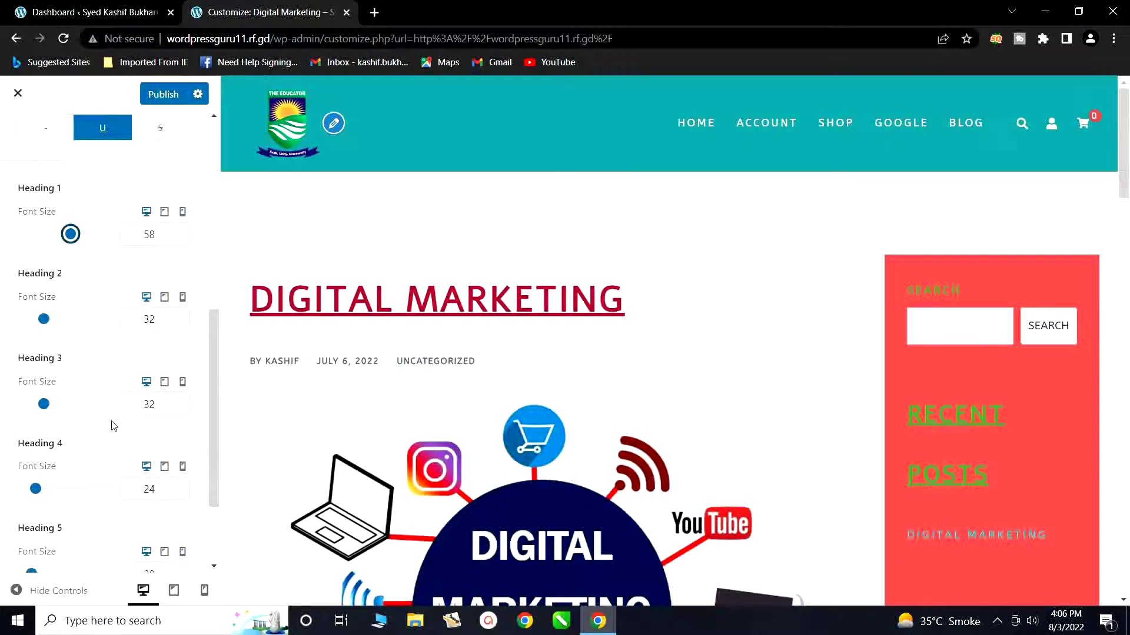
click(52, 405)
mouse_move(53, 406)
mouse_down()
mouse_move(75, 404)
mouse_move(63, 403)
mouse_up()
drag(35, 487, 46, 488)
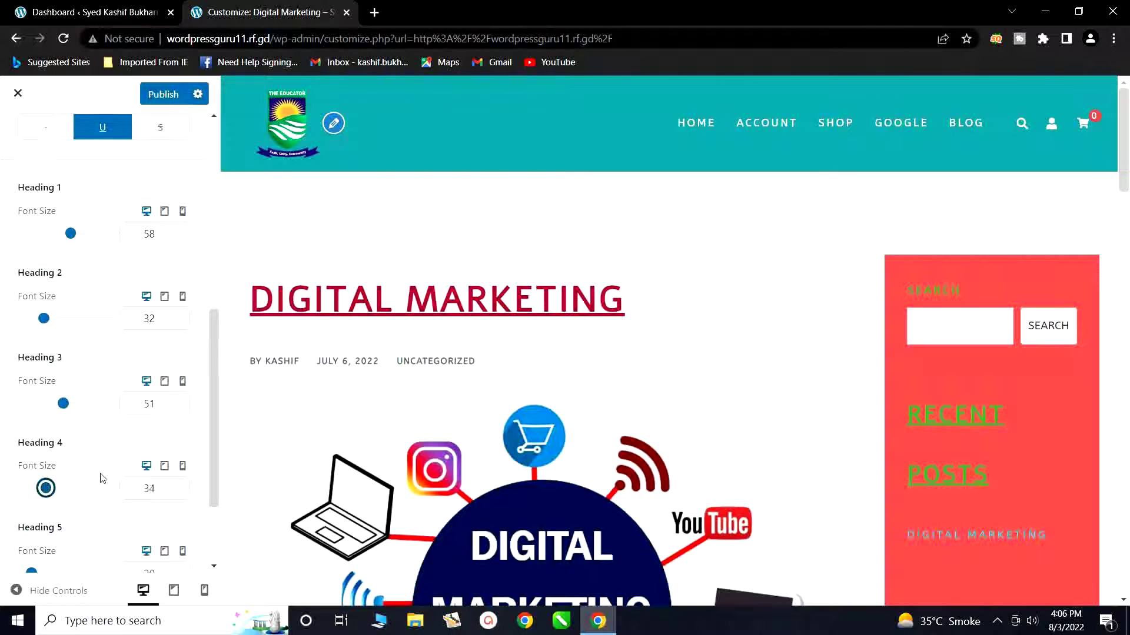
Leave the heading typography without discarding the unsaved changes, and review the body typography settings.
click(18, 93)
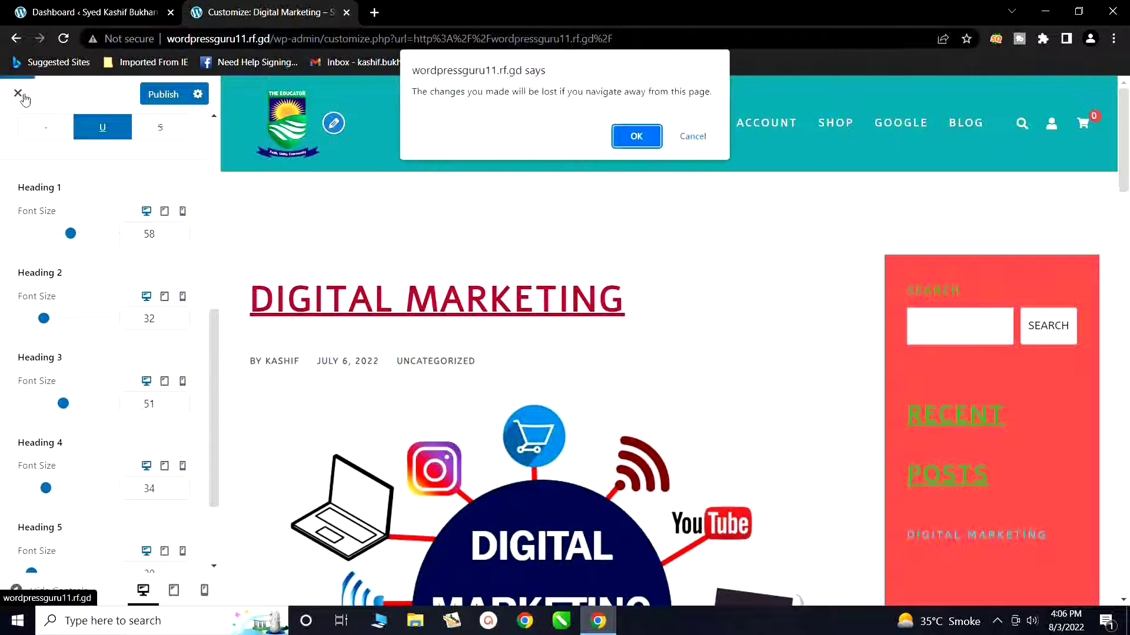
click(692, 137)
scroll(118, 194, up, 10)
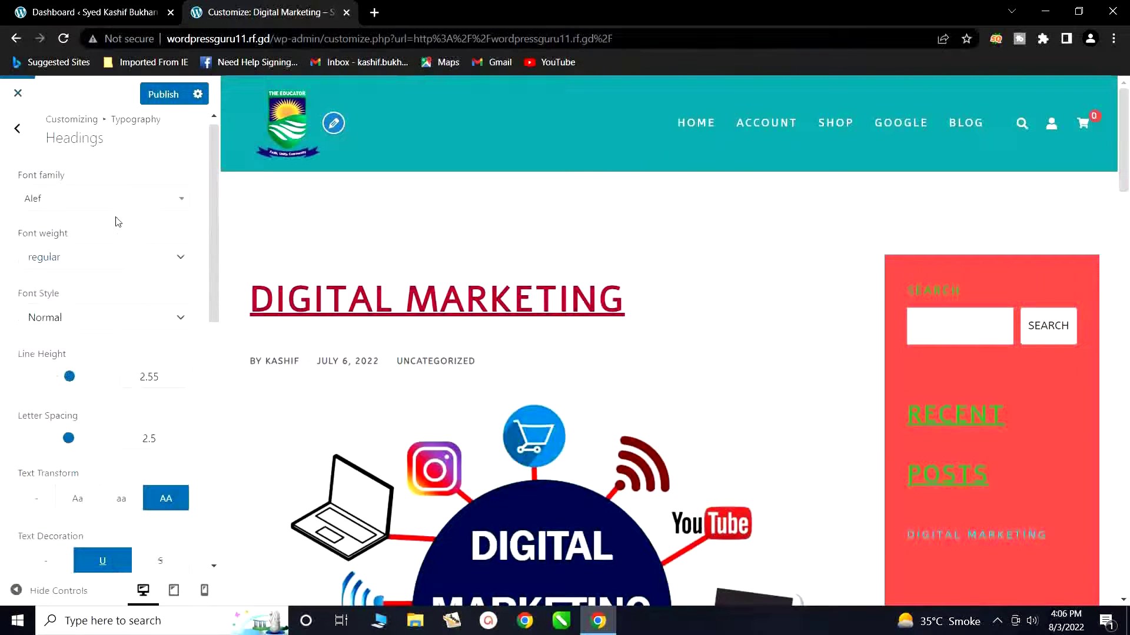
click(17, 132)
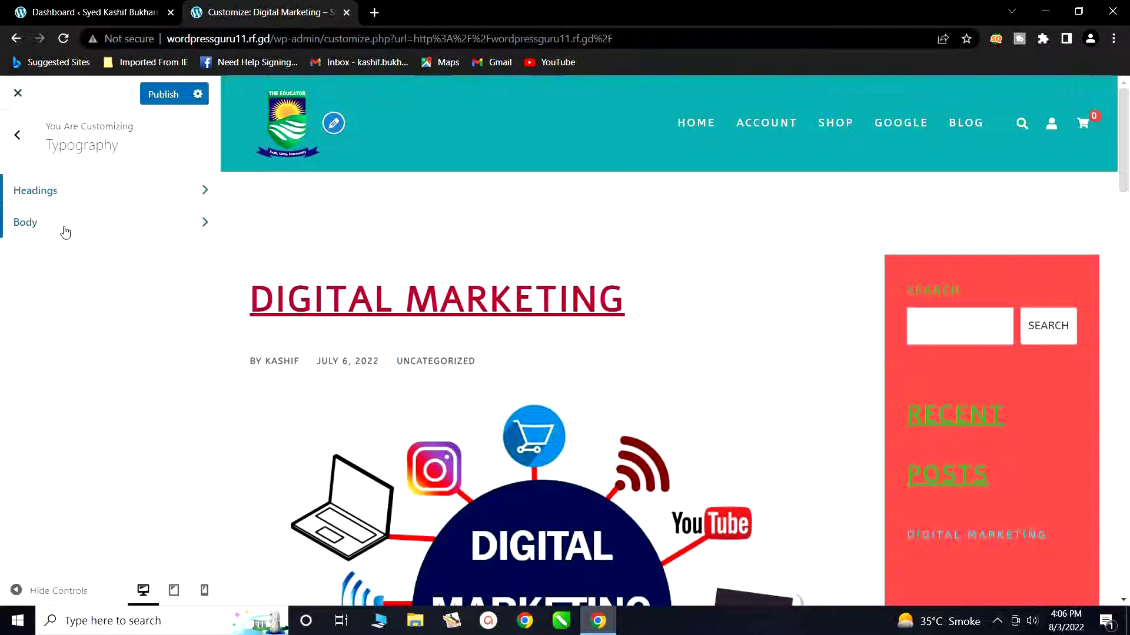
click(147, 226)
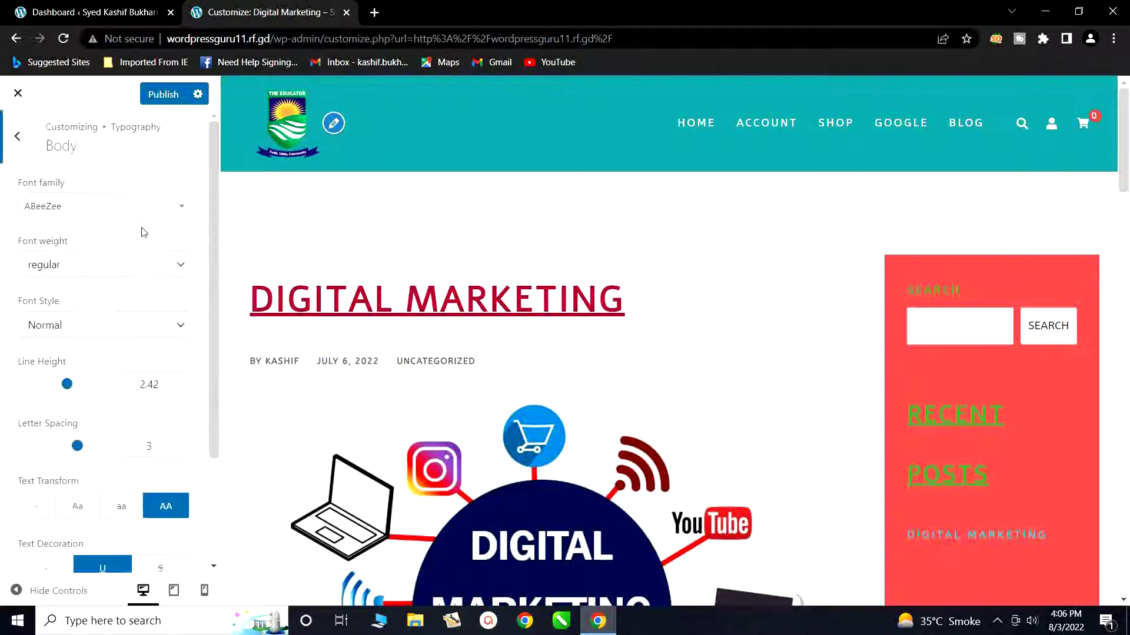
Return to the color settings and examine the post's headings, body text and sidebar in the site preview.
click(18, 137)
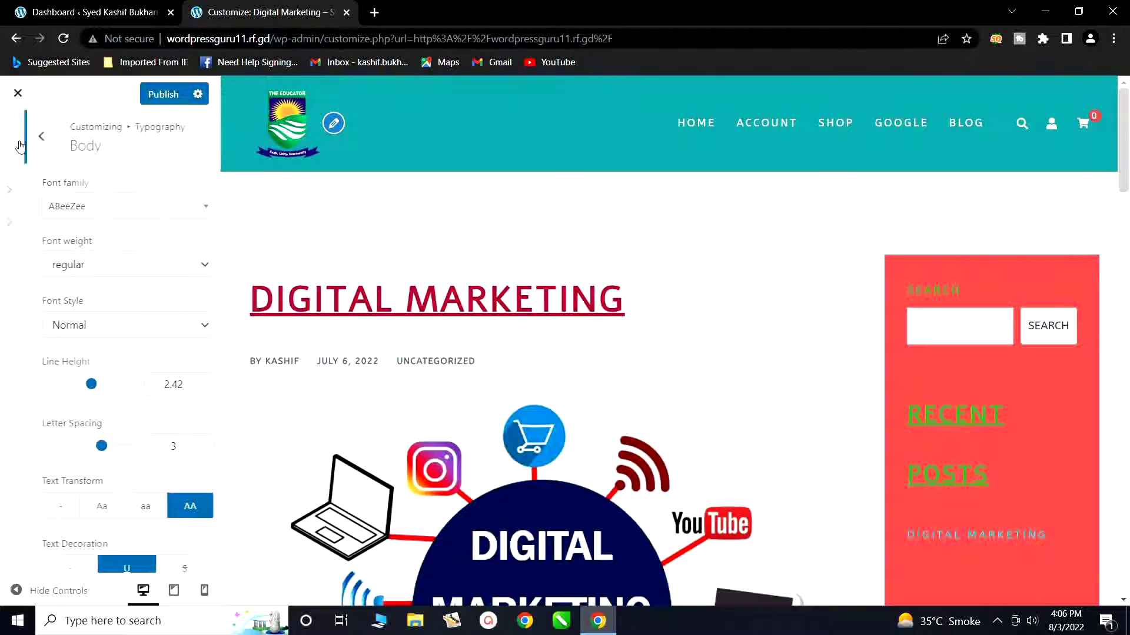
click(17, 135)
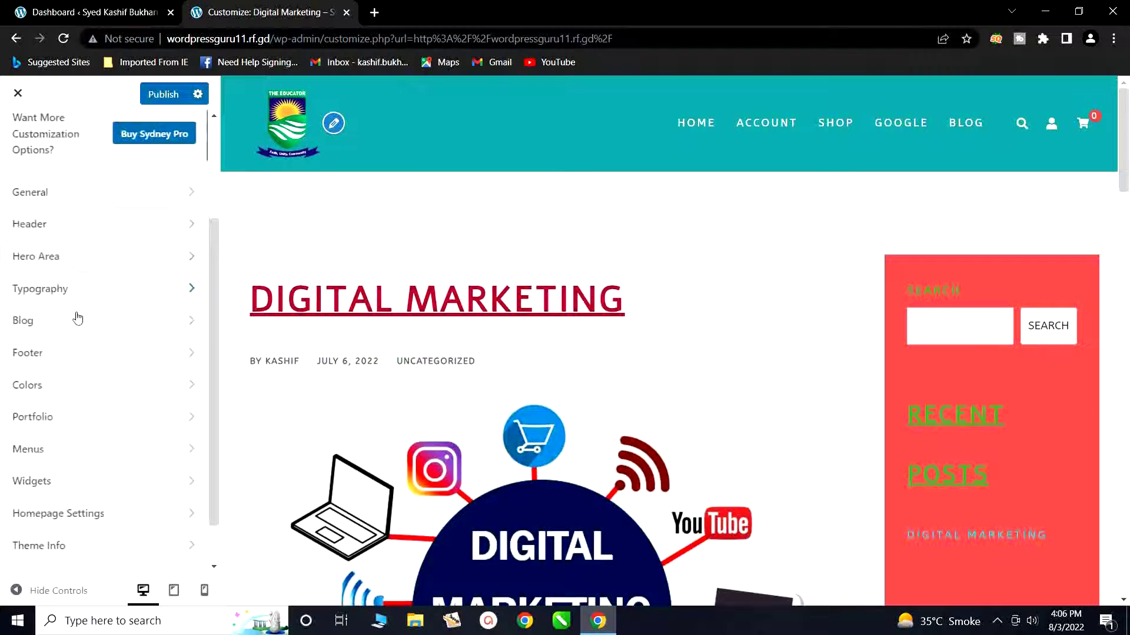
click(63, 387)
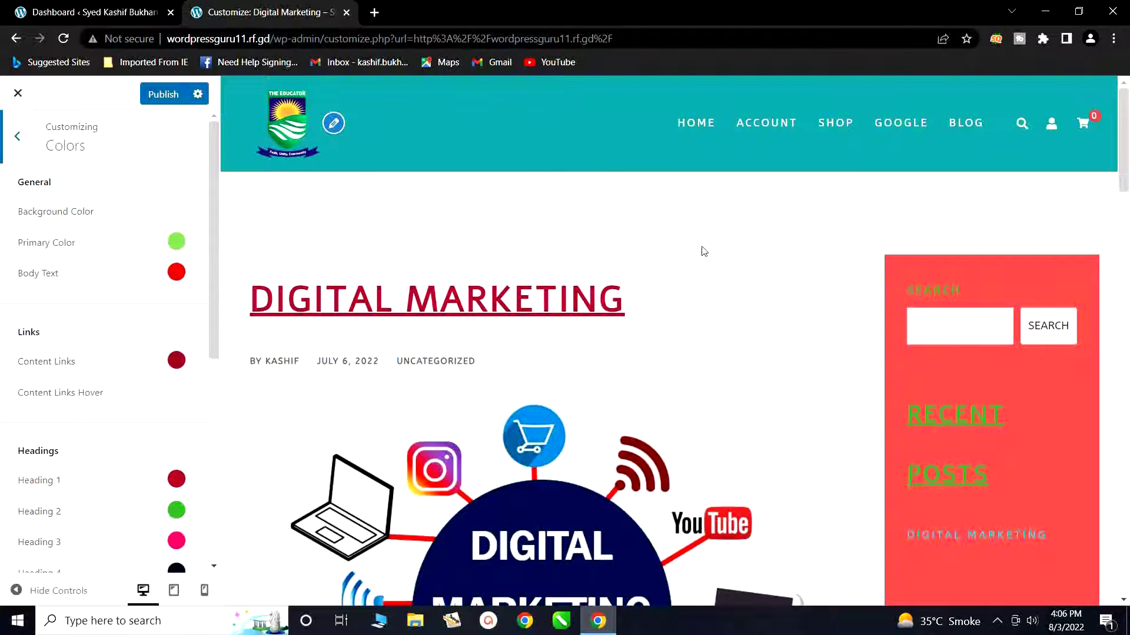
scroll(709, 347, down, 5)
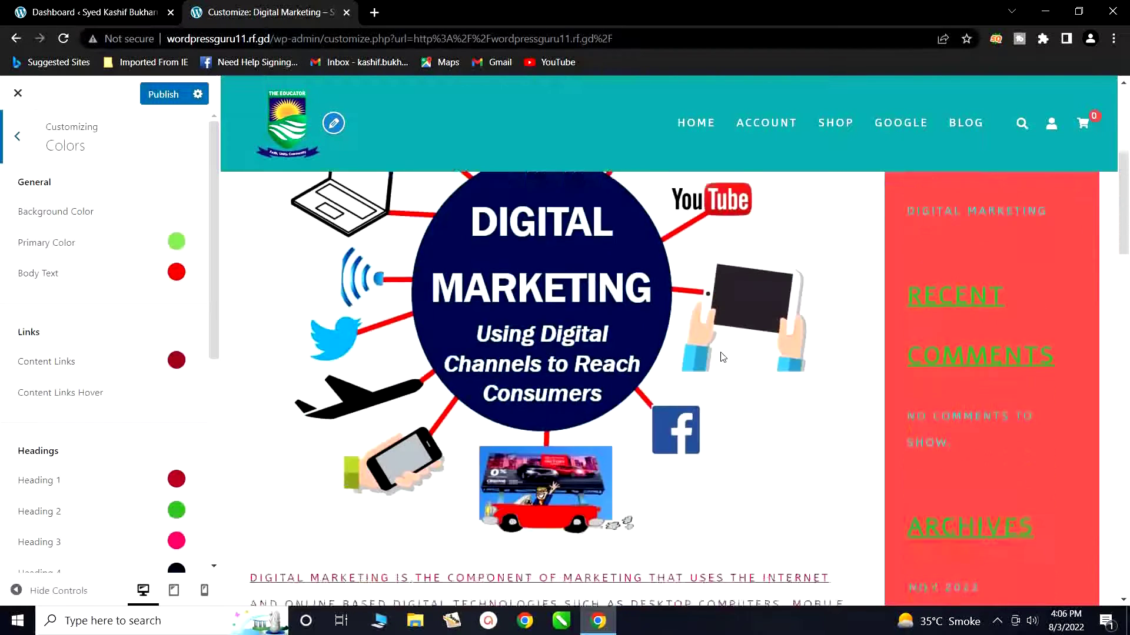
scroll(723, 357, down, 8)
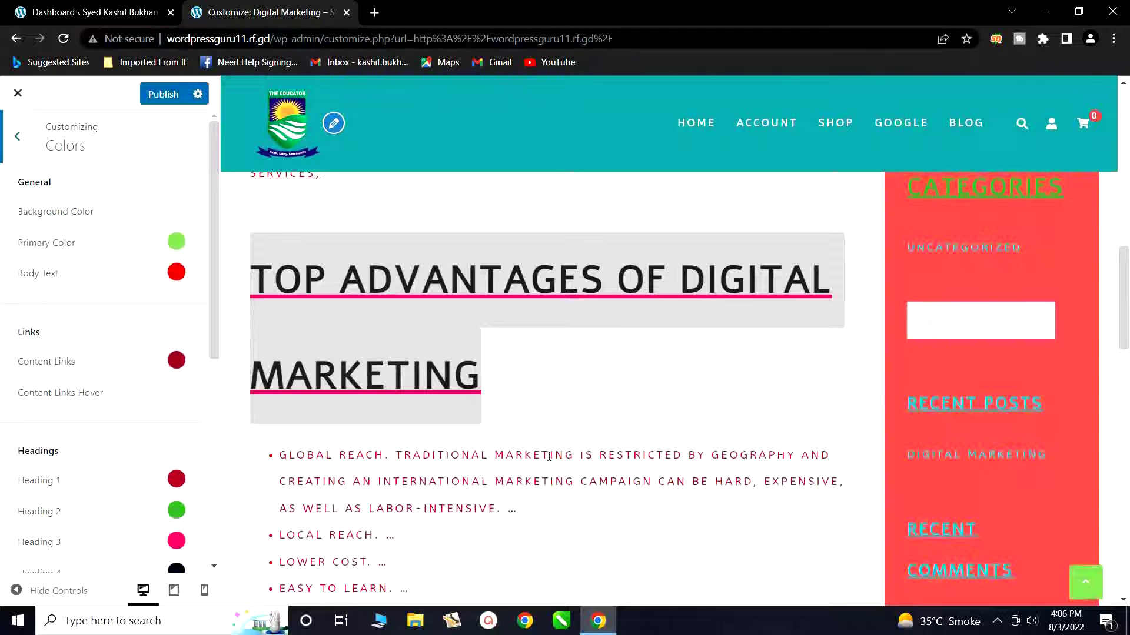
click(586, 392)
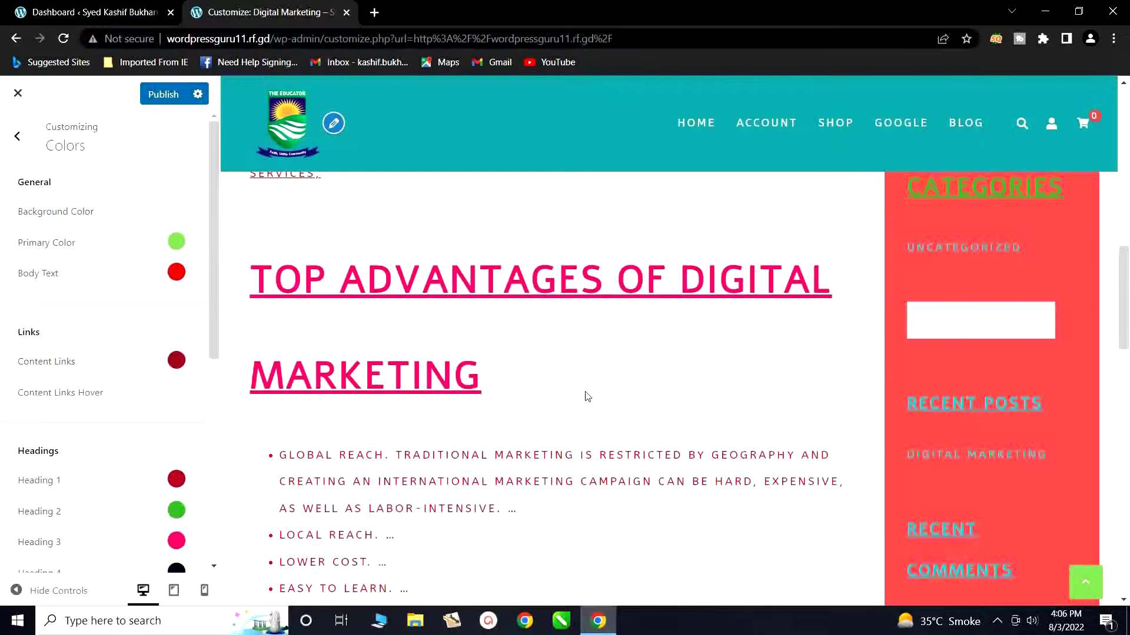
scroll(587, 395, up, 10)
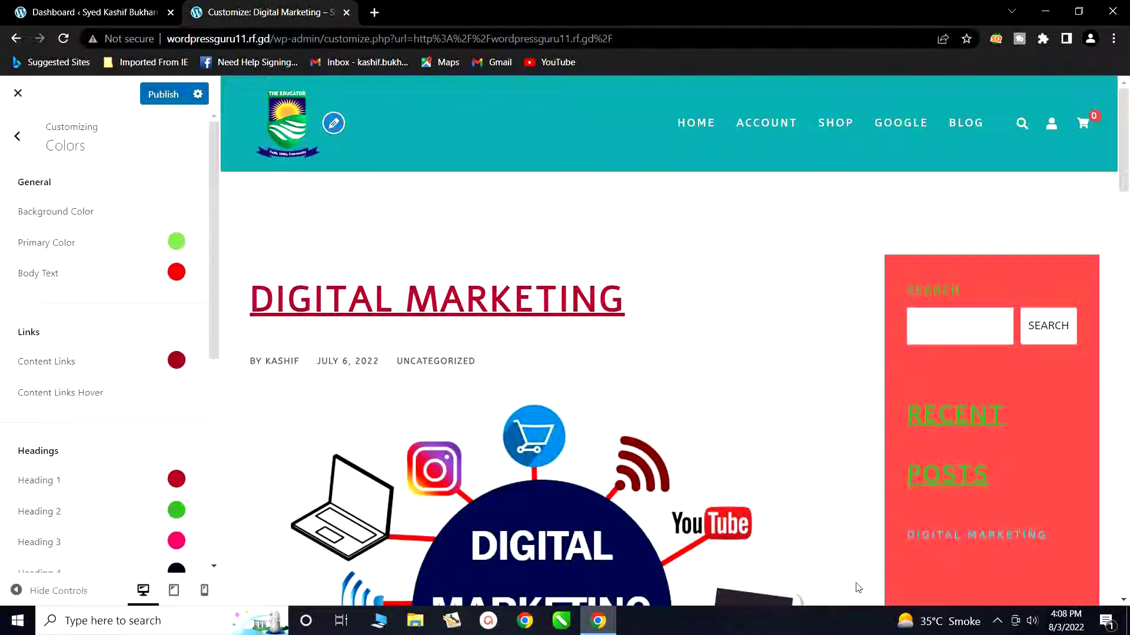
click(996, 621)
click(1031, 564)
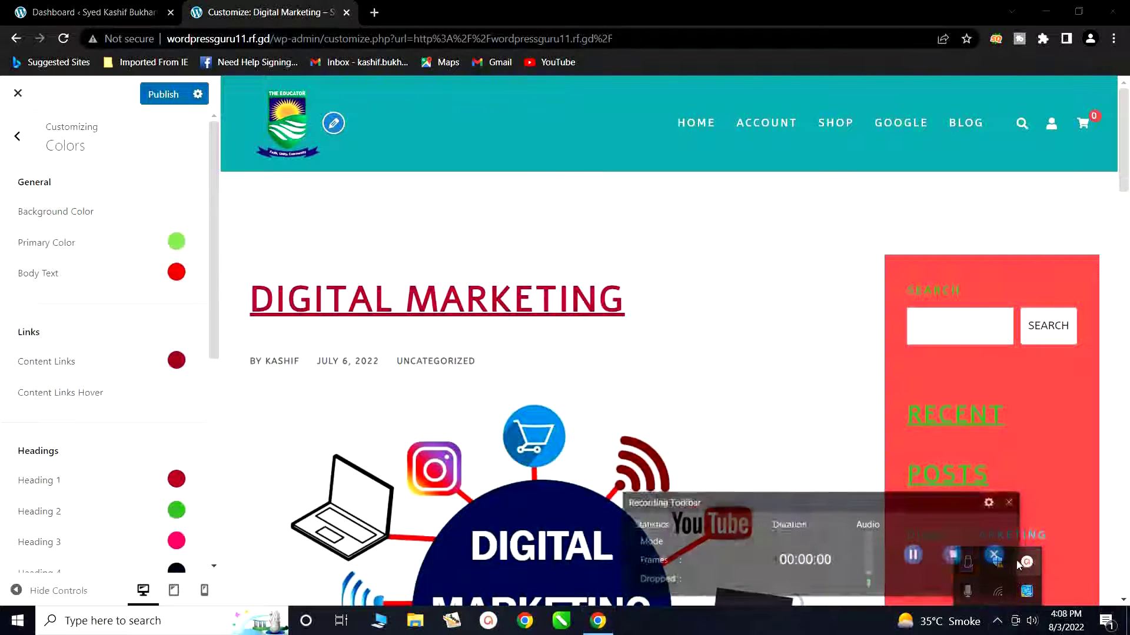